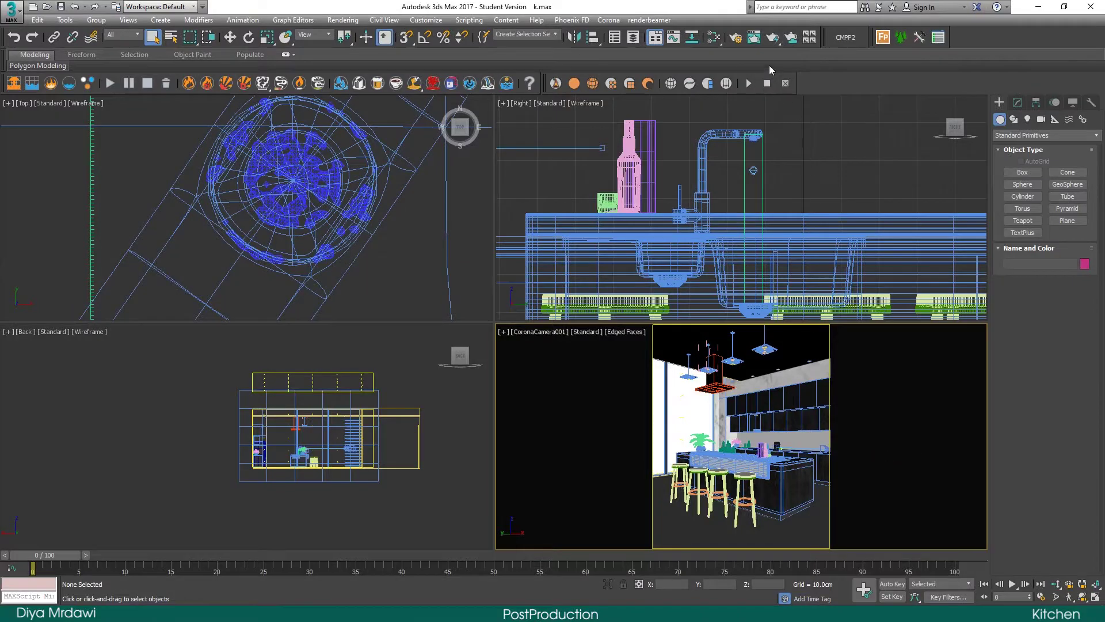
# - Add the CESSENTIAL_Reflect and CESSENTIAL_Refract render elements to the Corona render setup
pyautogui.press('F10')
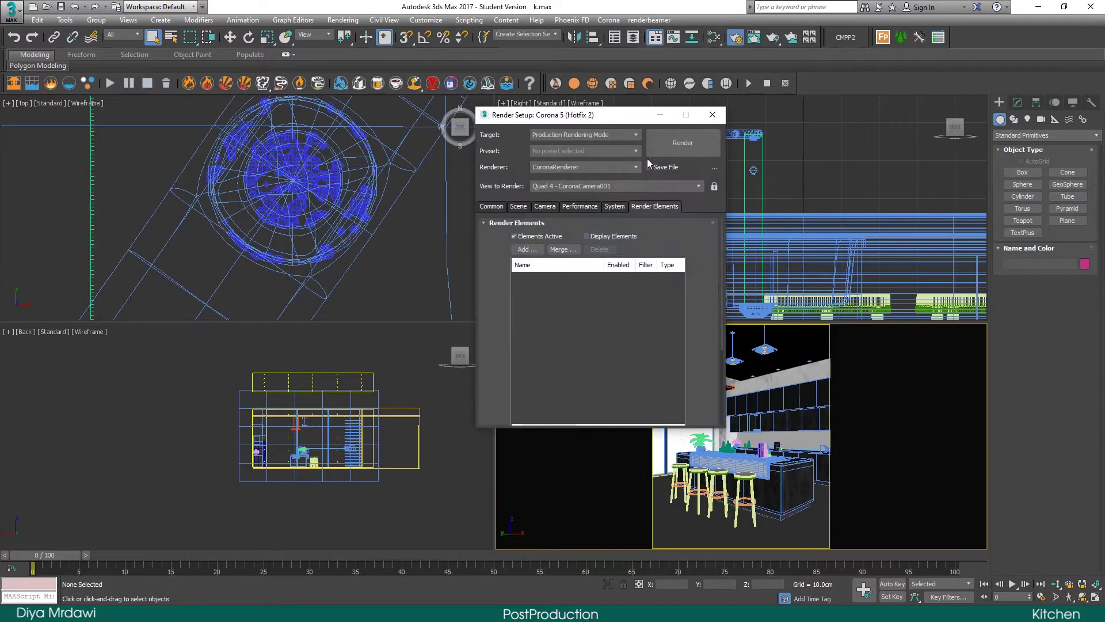
pyautogui.click(623, 206)
pyautogui.click(654, 208)
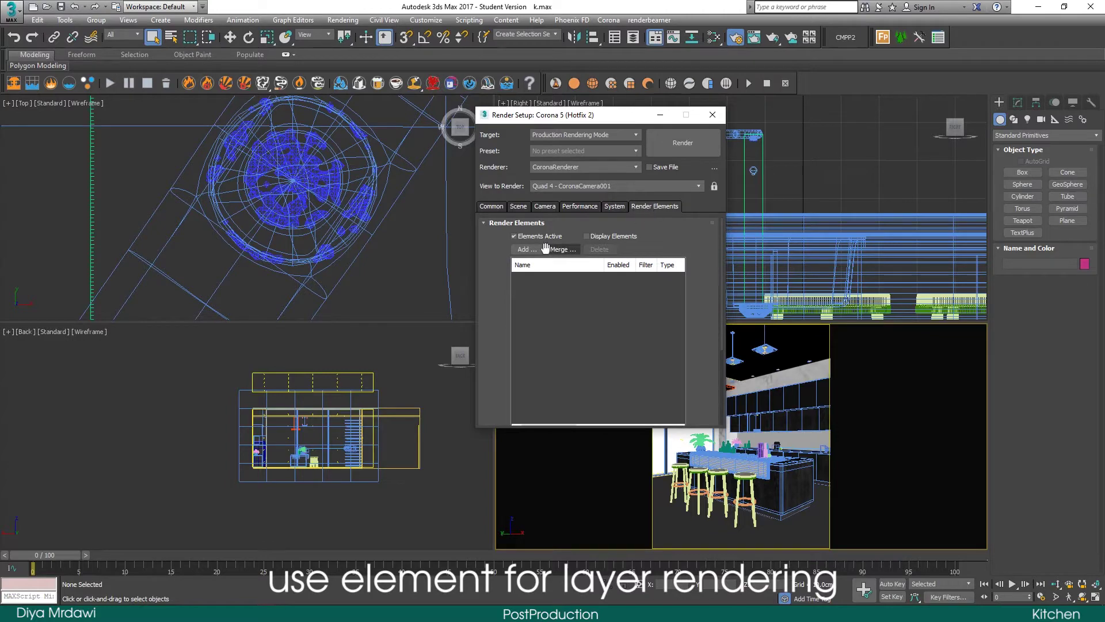
pyautogui.click(538, 249)
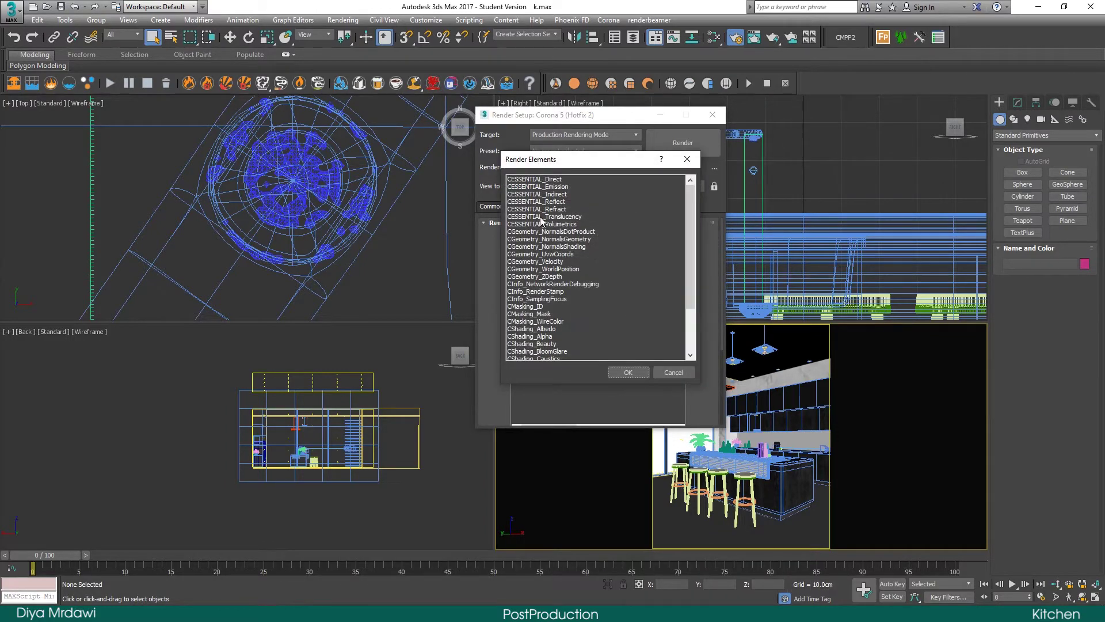
pyautogui.click(572, 201)
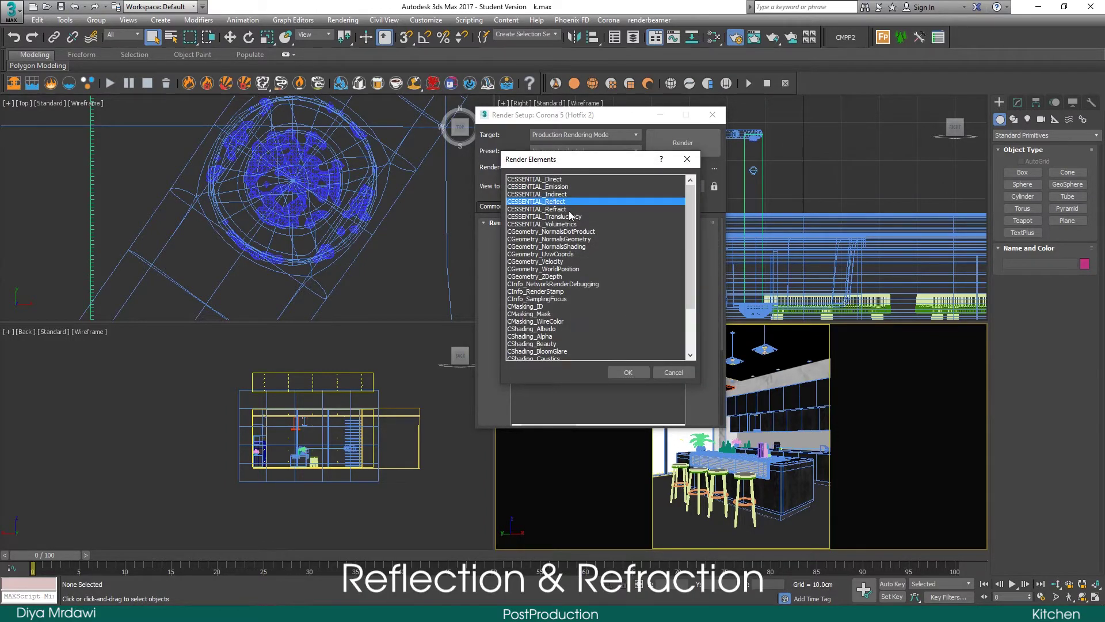
pyautogui.keyDown('ctrl'); pyautogui.click(556, 209); pyautogui.keyUp('ctrl')
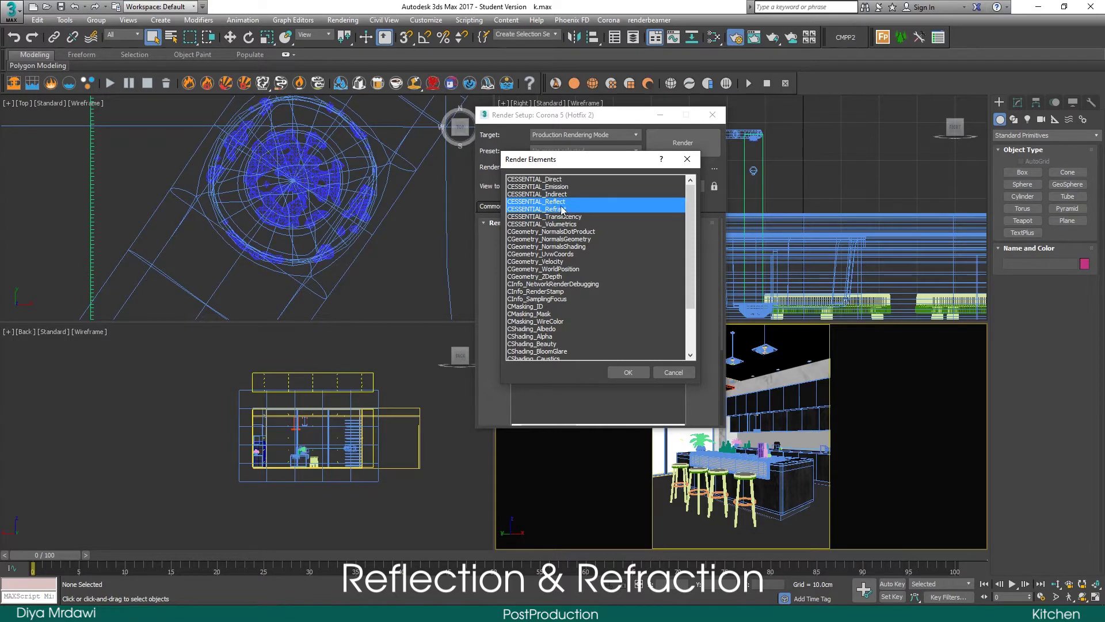
pyautogui.click(629, 371)
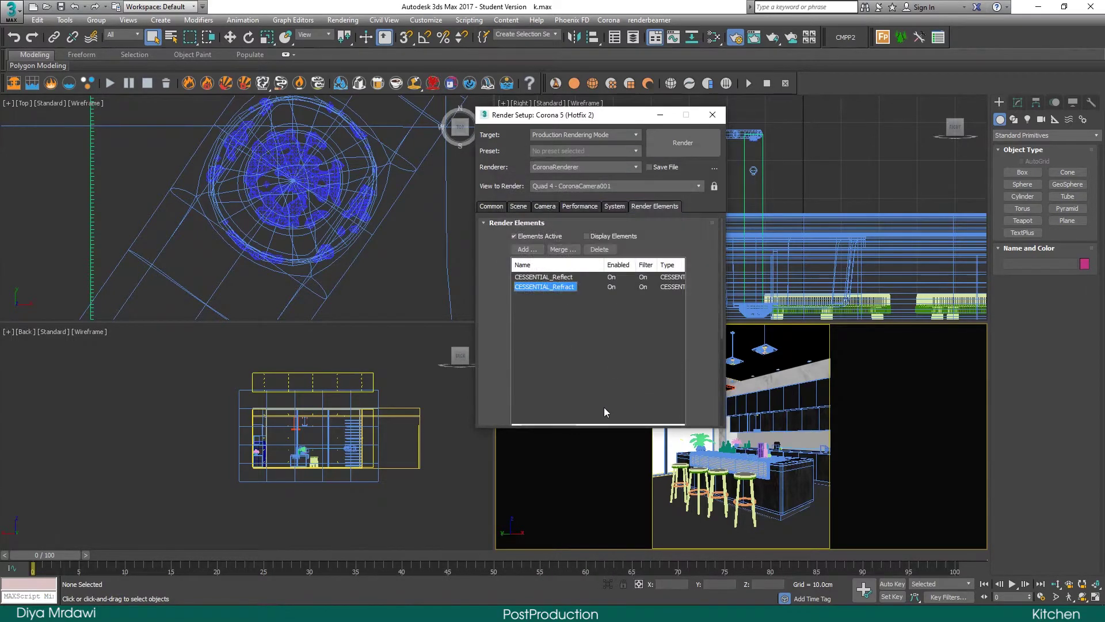
# - Render the CoronaCamera001 view and display the CESSENTIAL_Reflect pass in the frame buffer
pyautogui.click(689, 144)
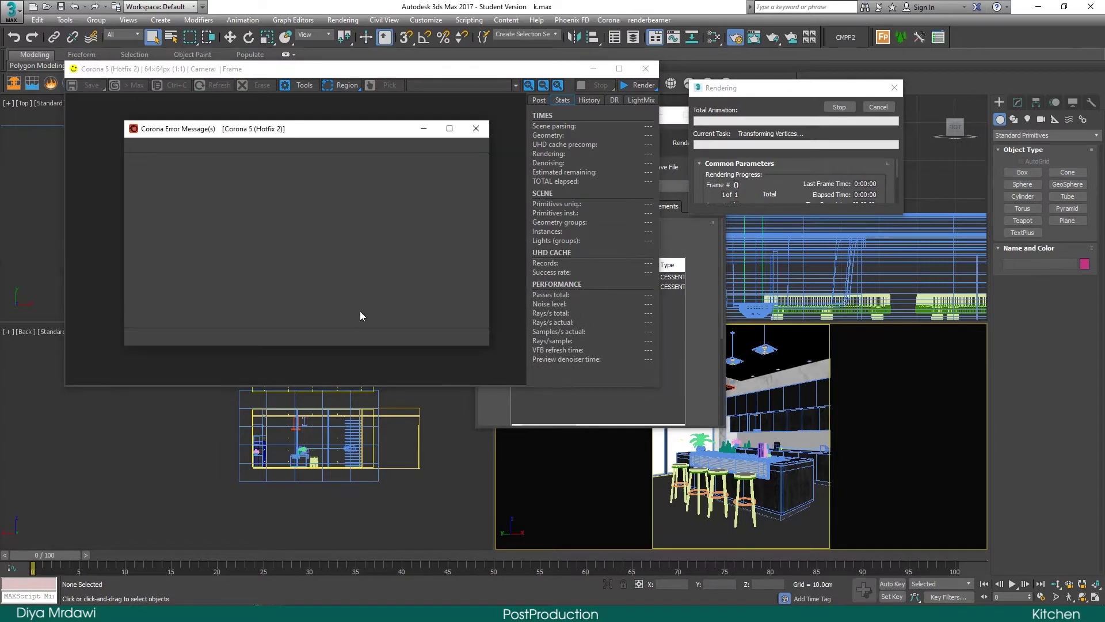
pyautogui.click(426, 127)
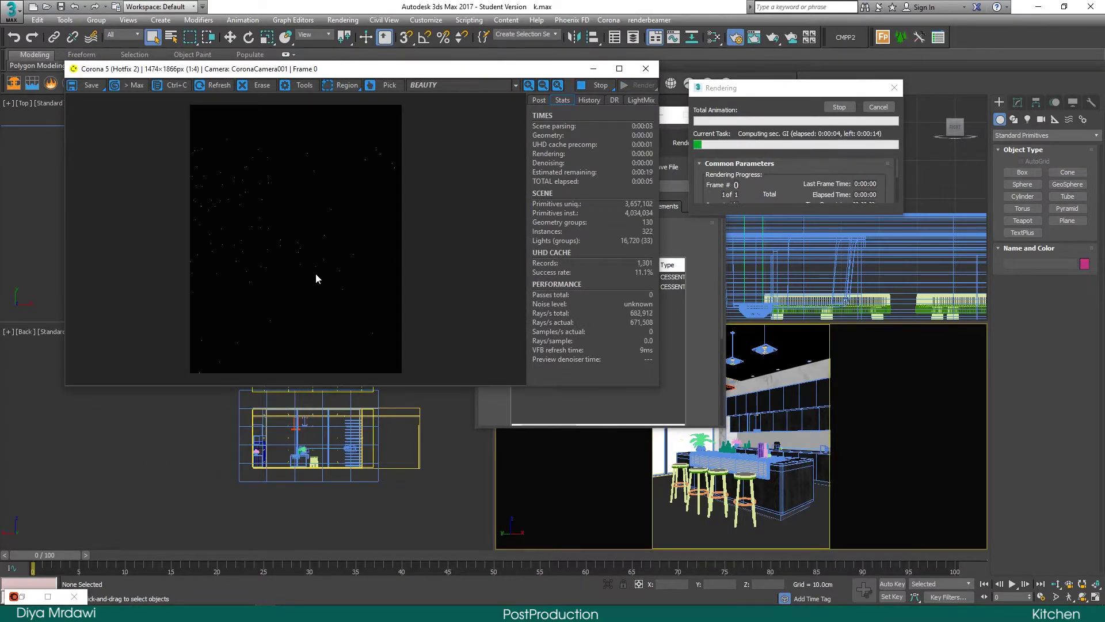
pyautogui.scroll(-3, 436, 86)
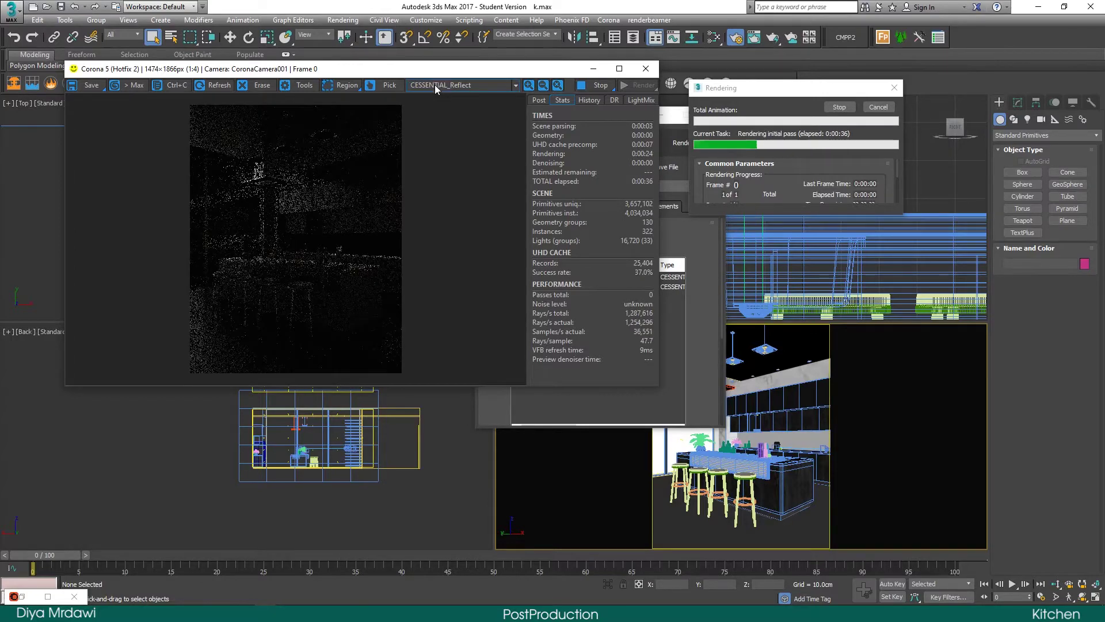
# - Inspect the reflection pass up close and start saving the render from the frame buffer
pyautogui.scroll(1, 110, 249)
pyautogui.moveTo(110, 249); pyautogui.dragTo(286, 280)
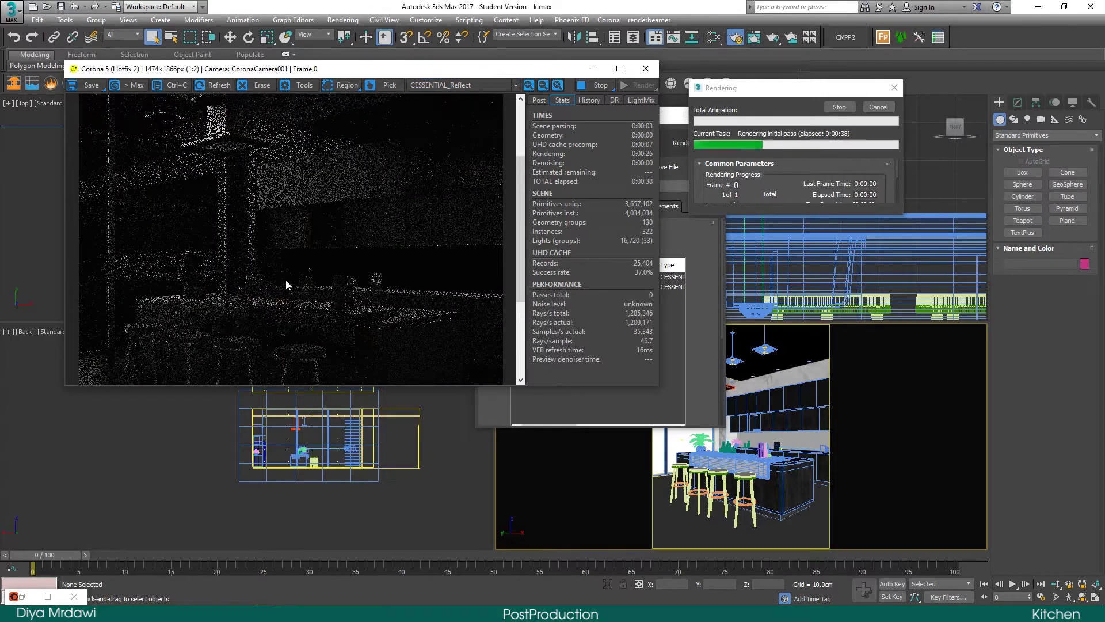
pyautogui.moveTo(310, 238); pyautogui.dragTo(296, 308)
pyautogui.scroll(-1, 297, 285)
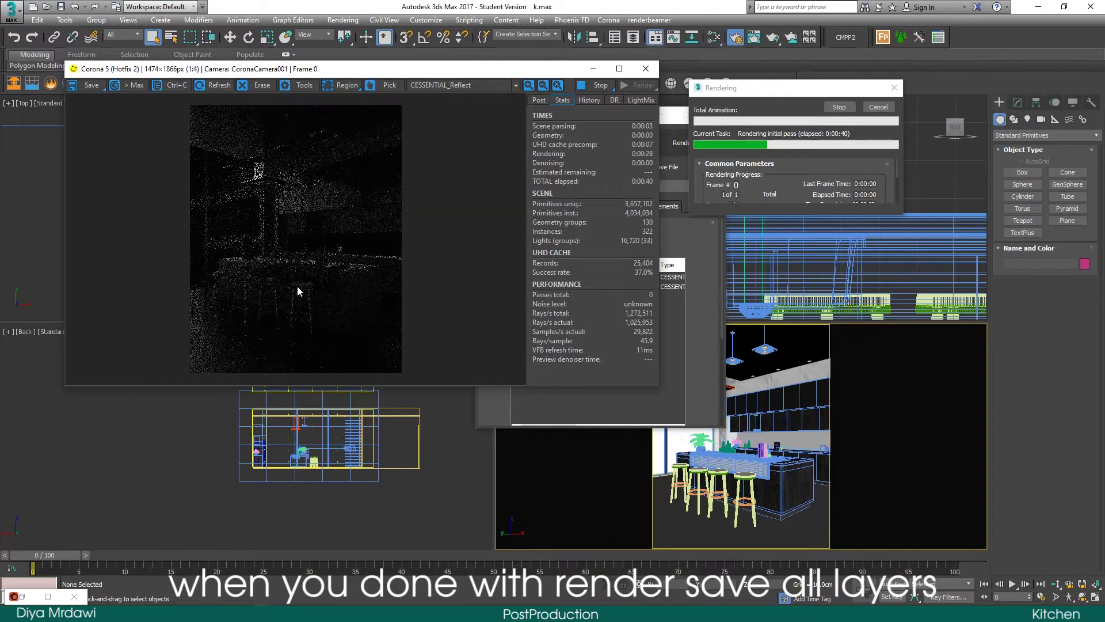
pyautogui.scroll(1, 297, 285)
pyautogui.click(94, 88)
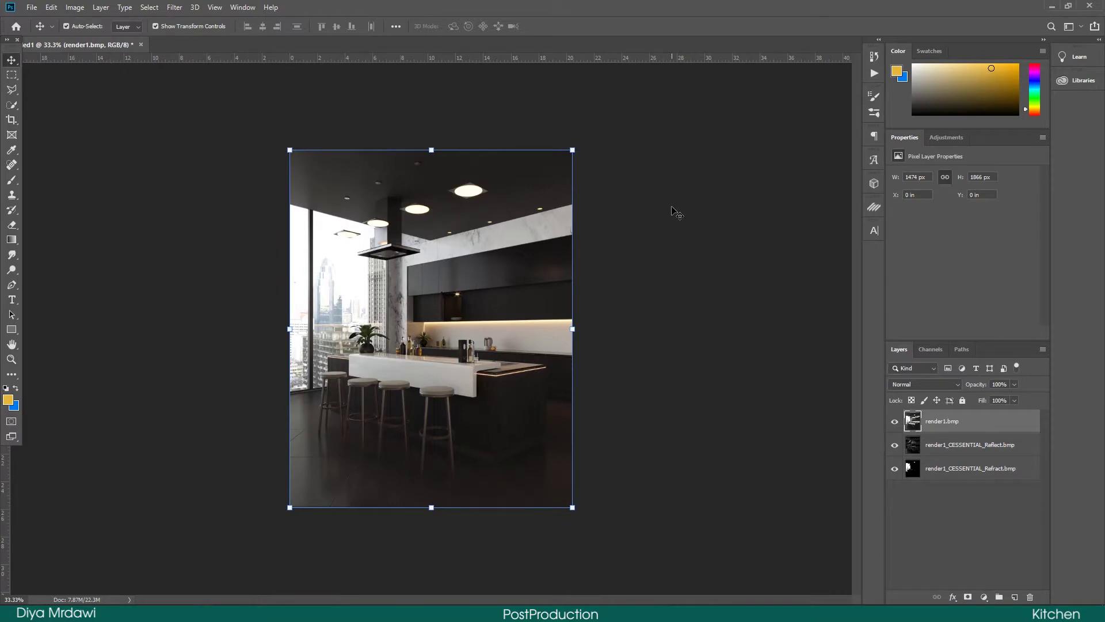
# - Switch to Photoshop, fit the image to the screen and preview the refraction pass by toggling the two layers above it
pyautogui.click(13, 362)
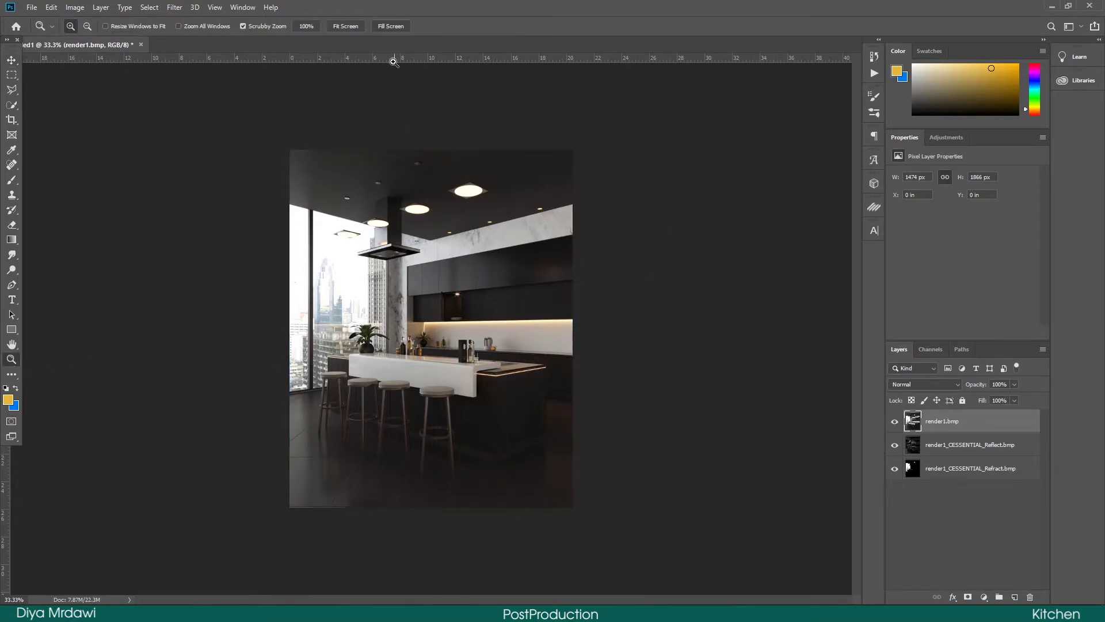
pyautogui.click(348, 26)
pyautogui.moveTo(900, 431); pyautogui.dragTo(896, 452)
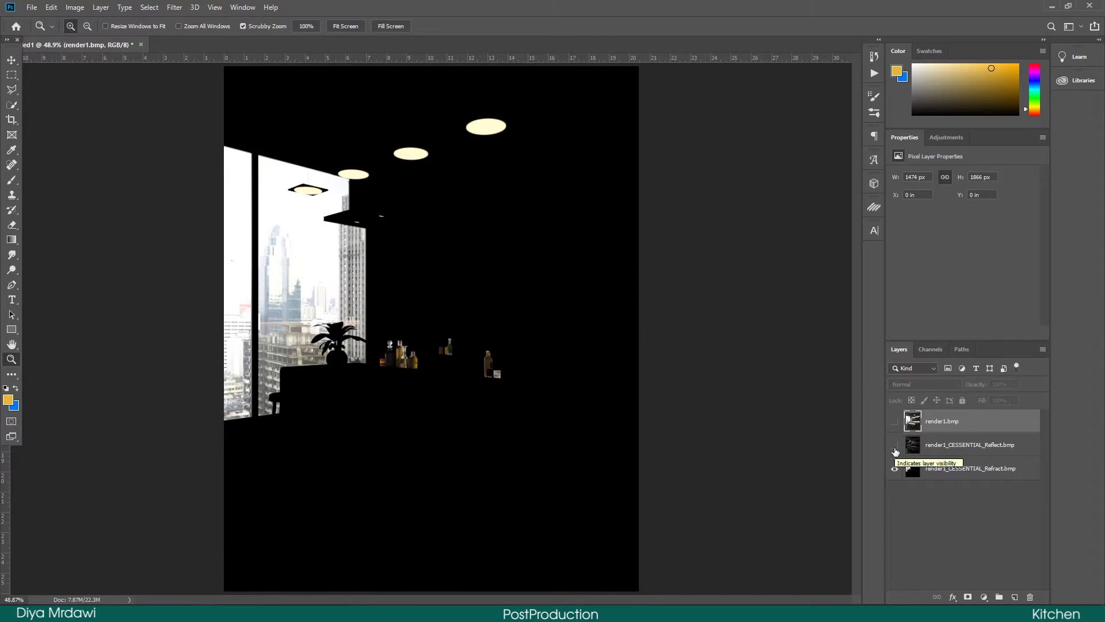
pyautogui.click(895, 446)
pyautogui.click(896, 422)
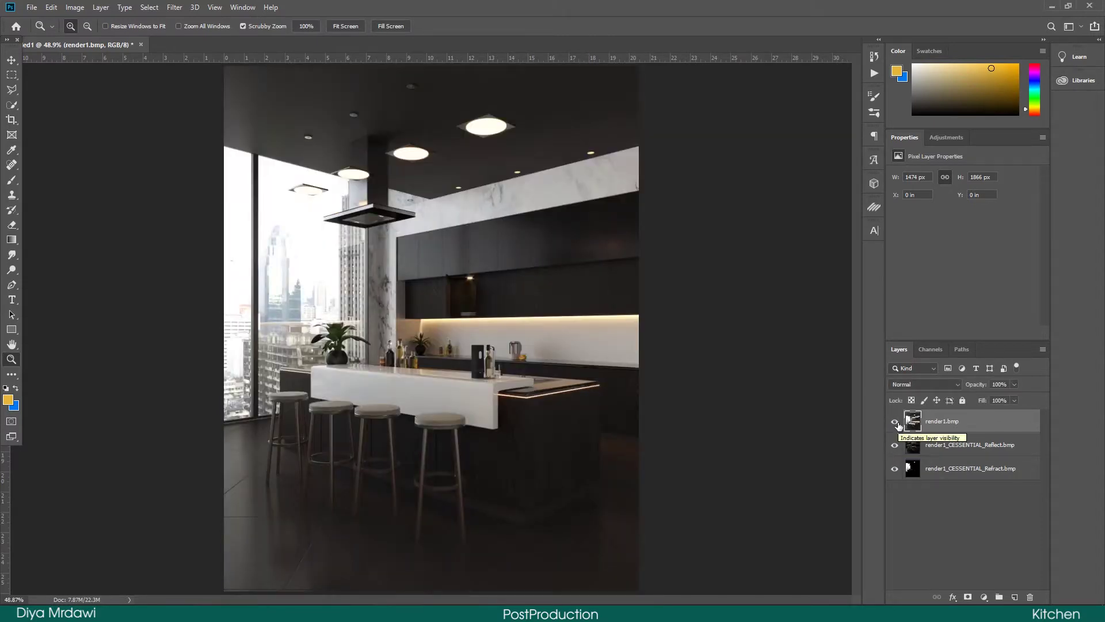
# - Show only the render1_CESSENTIAL_Refract.bmp layer and open hdri.jpg from the kitchen folder
pyautogui.click(910, 478)
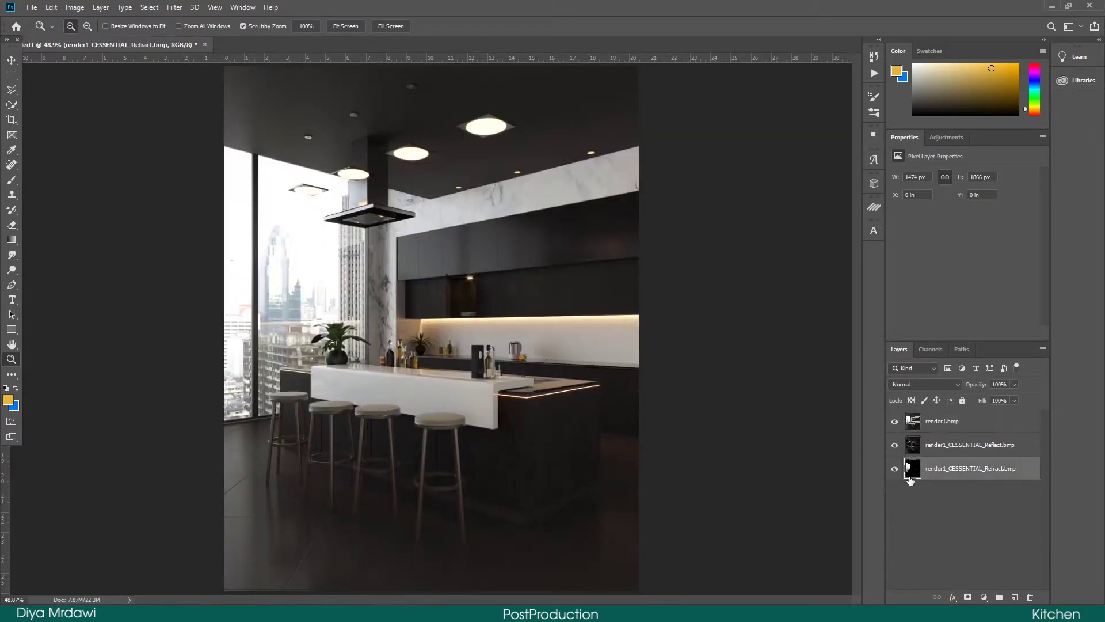
pyautogui.click(894, 422)
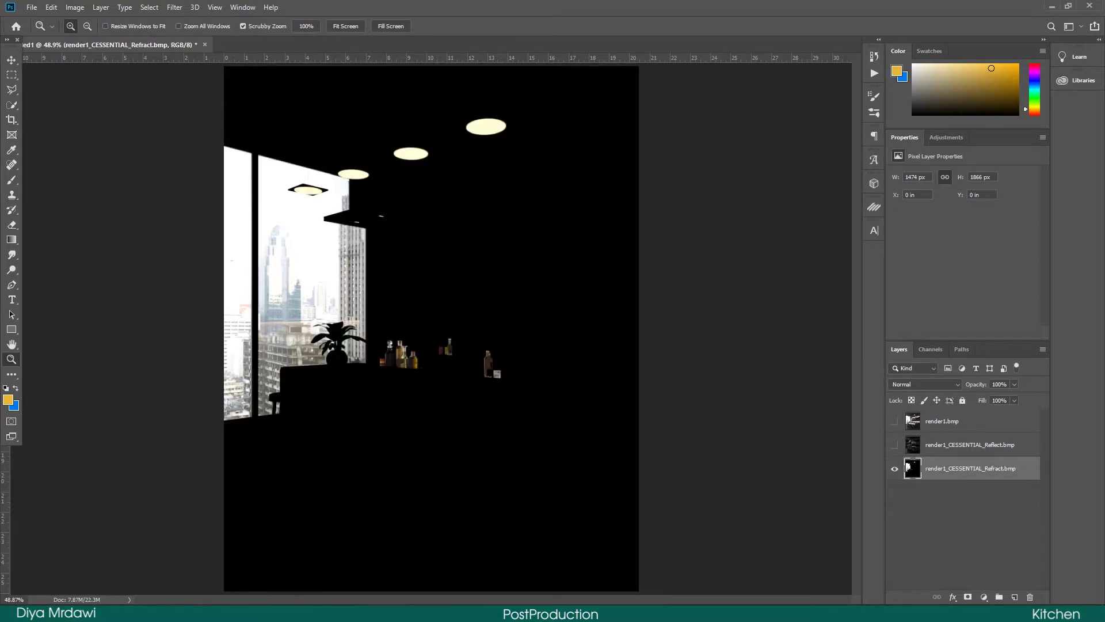
pyautogui.click(27, 8)
pyautogui.click(40, 28)
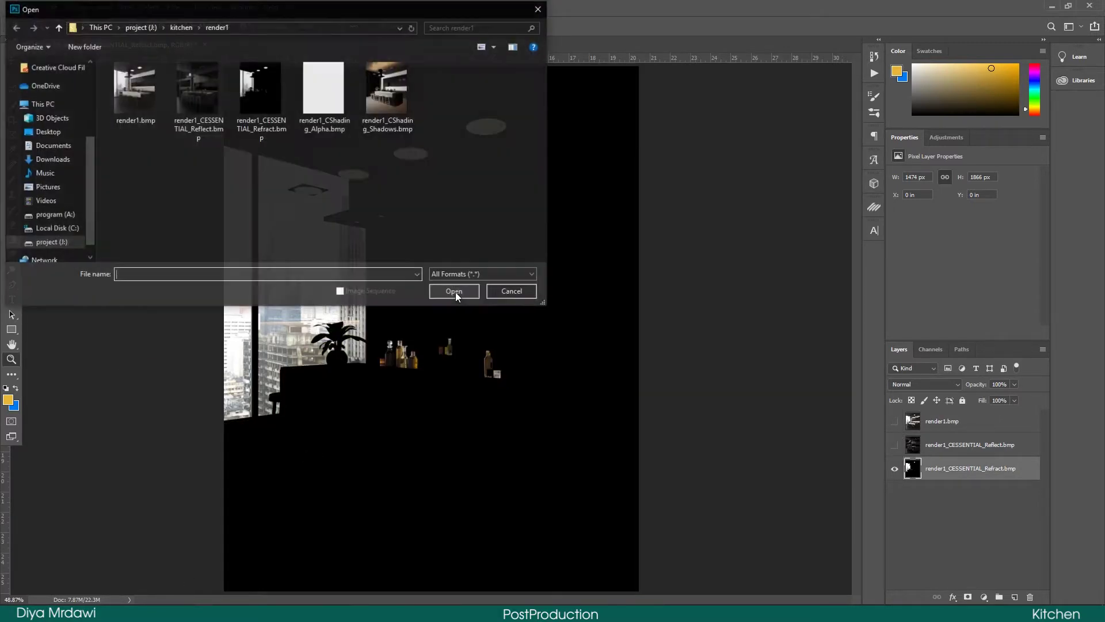
pyautogui.click(180, 28)
pyautogui.scroll(-3, 239, 181)
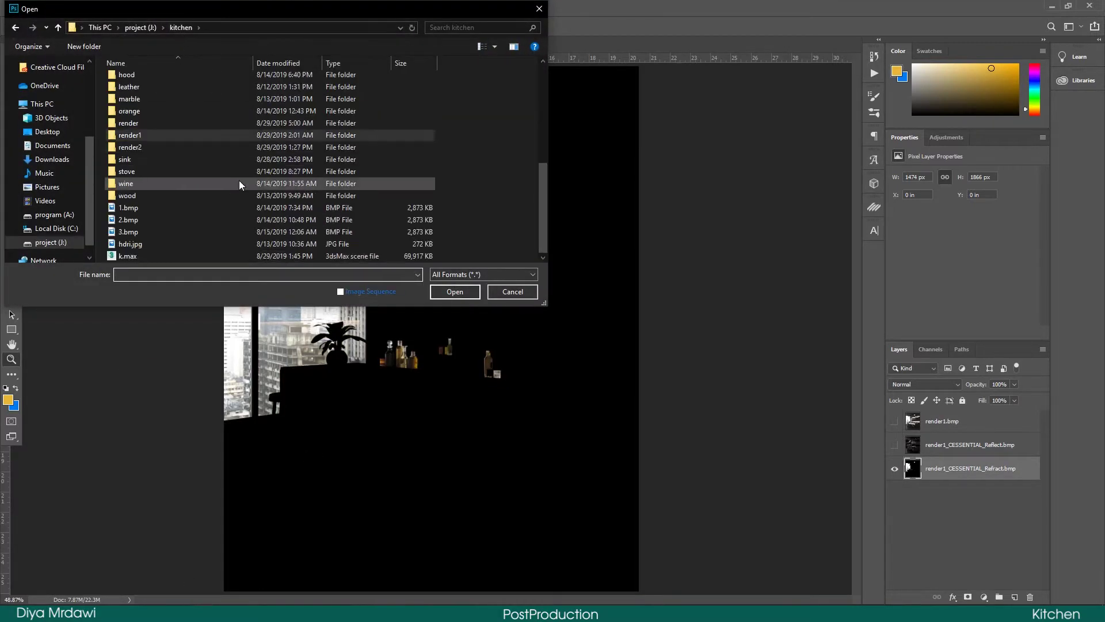
pyautogui.doubleClick(149, 247)
# - Place the city photo directly above the refraction layer, scaled to about 126% and positioned over the window
pyautogui.press('v')
pyautogui.moveTo(380, 236); pyautogui.dragTo(322, 262)
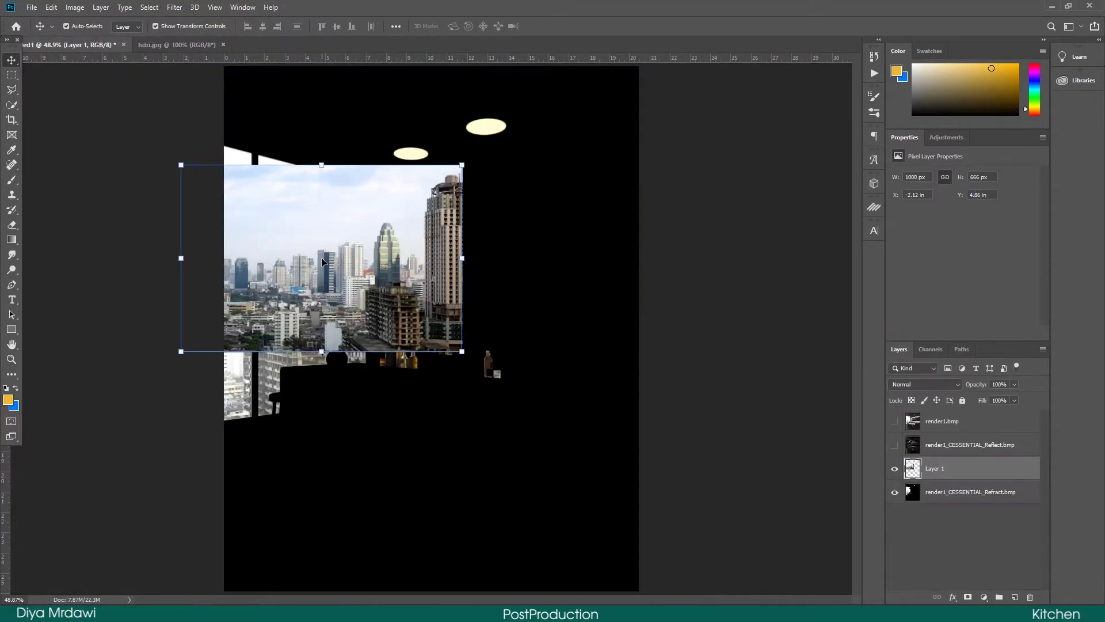
pyautogui.hotkey('ctrl', 't')
pyautogui.moveTo(461, 350); pyautogui.dragTo(495, 379)
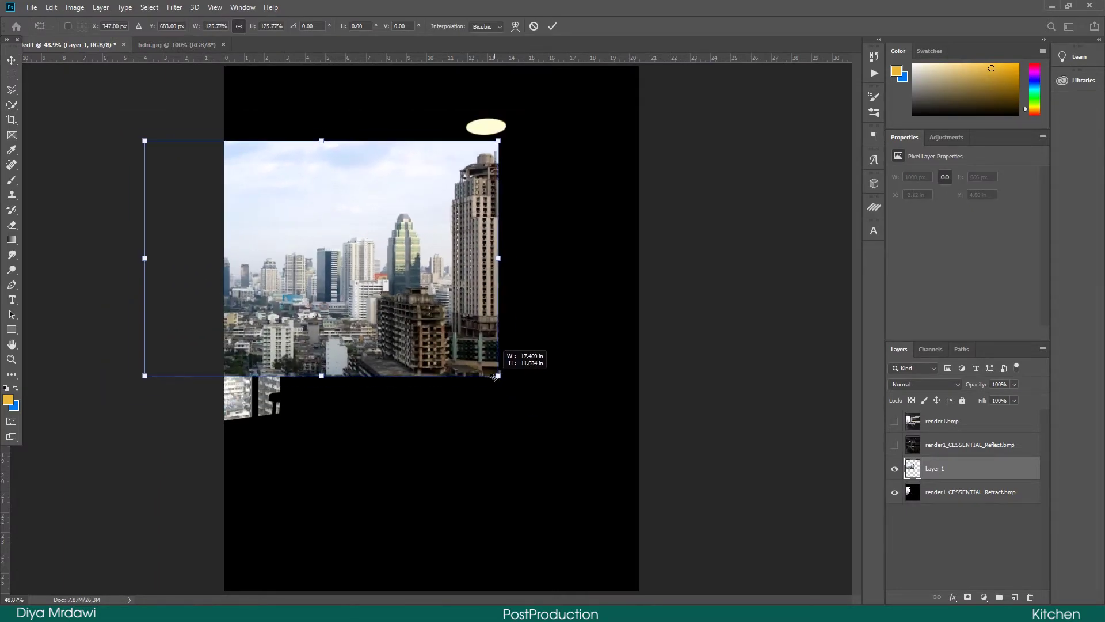
pyautogui.moveTo(460, 338); pyautogui.dragTo(340, 369)
pyautogui.click(552, 26)
# - Skew the city photo's corners so its top and bottom edges slope with the window's perspective, and apply the transform
pyautogui.rightClick(276, 264)
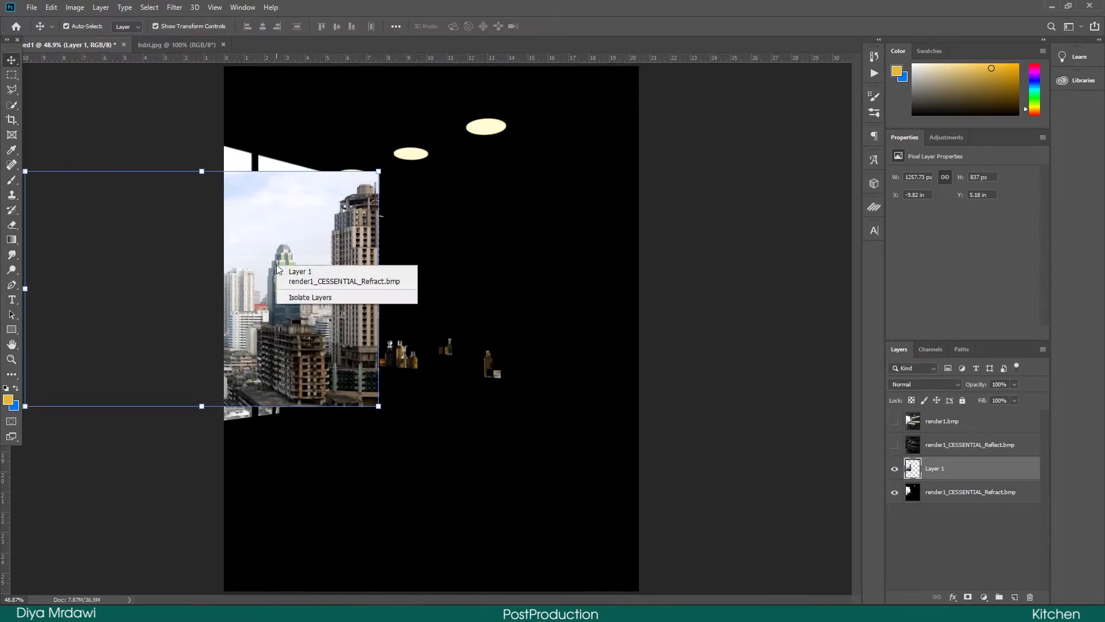
pyautogui.click(14, 64)
pyautogui.hotkey('ctrl', 't')
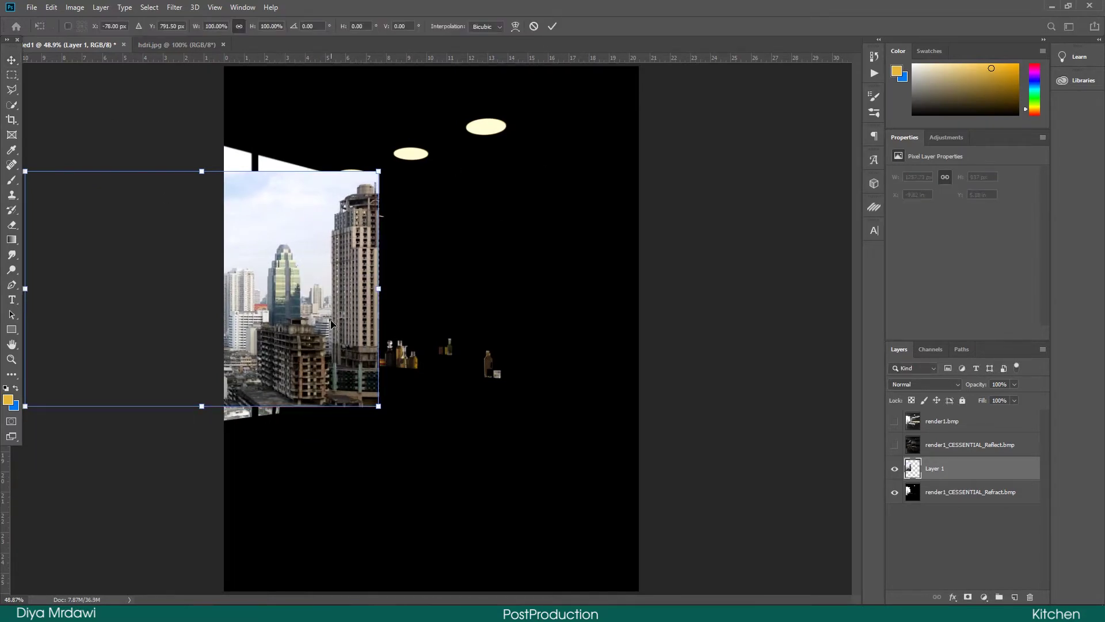
pyautogui.rightClick(290, 235)
pyautogui.click(305, 275)
pyautogui.scroll(-1, 222, 271)
pyautogui.moveTo(95, 199); pyautogui.dragTo(95, 148)
pyautogui.moveTo(387, 198); pyautogui.dragTo(362, 194)
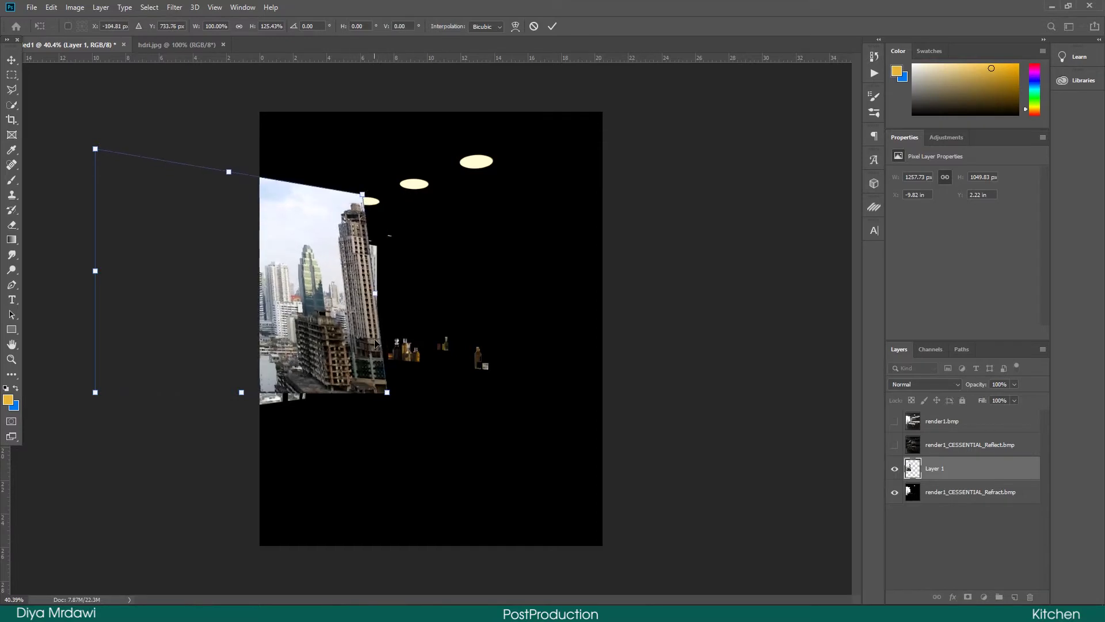
pyautogui.moveTo(389, 395); pyautogui.dragTo(380, 404)
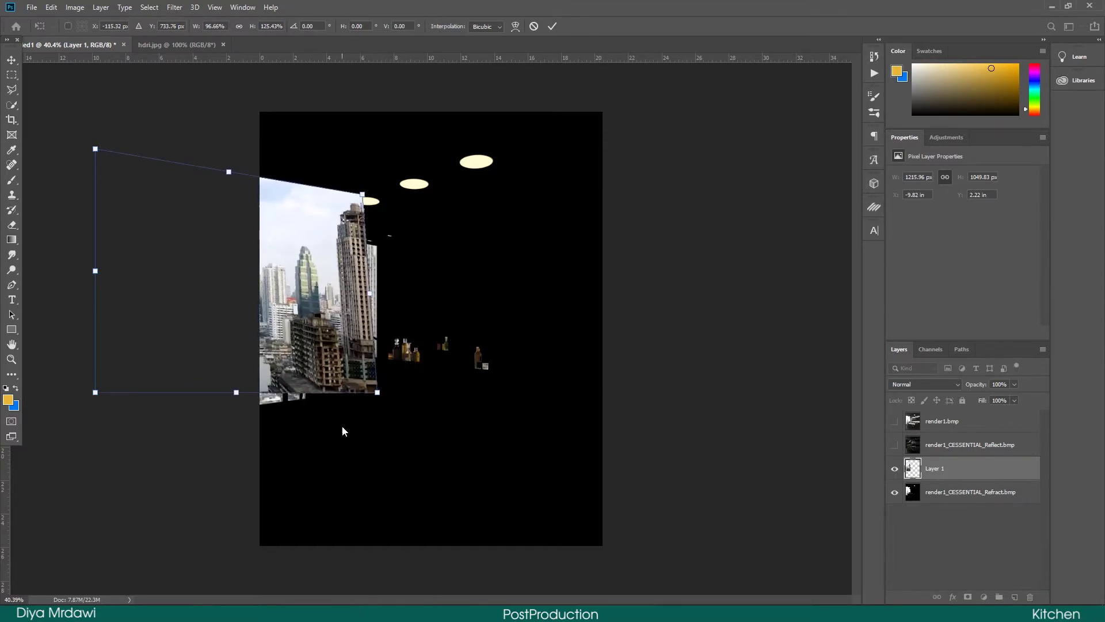
pyautogui.moveTo(95, 399); pyautogui.dragTo(95, 427)
pyautogui.moveTo(364, 196); pyautogui.dragTo(379, 207)
pyautogui.moveTo(379, 393); pyautogui.dragTo(381, 393)
pyautogui.press('Return')
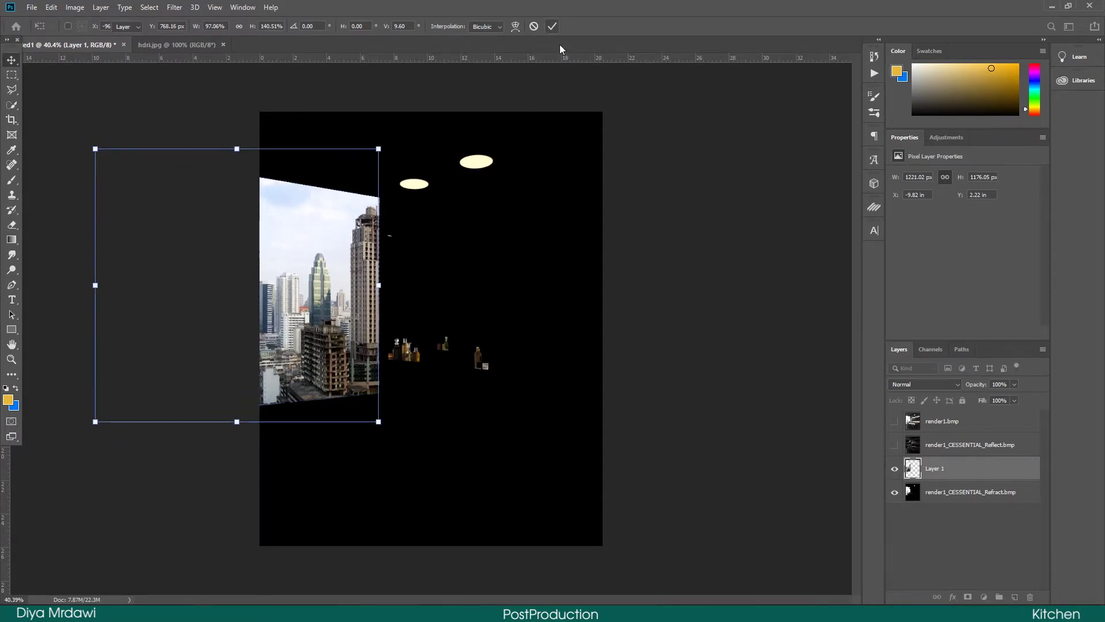
# - Compare the city photo with the rendered window view and lower its layer fill to 47%
pyautogui.click(895, 469)
pyautogui.click(894, 469)
pyautogui.click(894, 470)
pyautogui.click(894, 469)
pyautogui.moveTo(1012, 403); pyautogui.dragTo(986, 414)
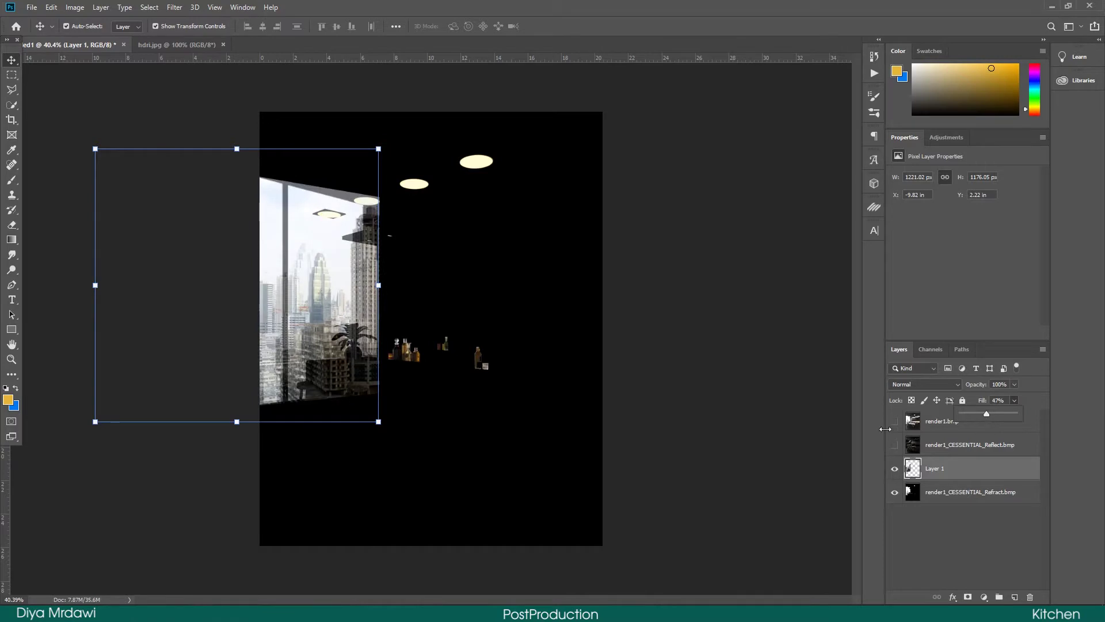
# - Skew the semi-transparent city photo again, shortening its right side and lowering its bottom-left corner to match the rendered view
pyautogui.rightClick(309, 292)
pyautogui.click(329, 332)
pyautogui.moveTo(378, 149); pyautogui.dragTo(379, 160)
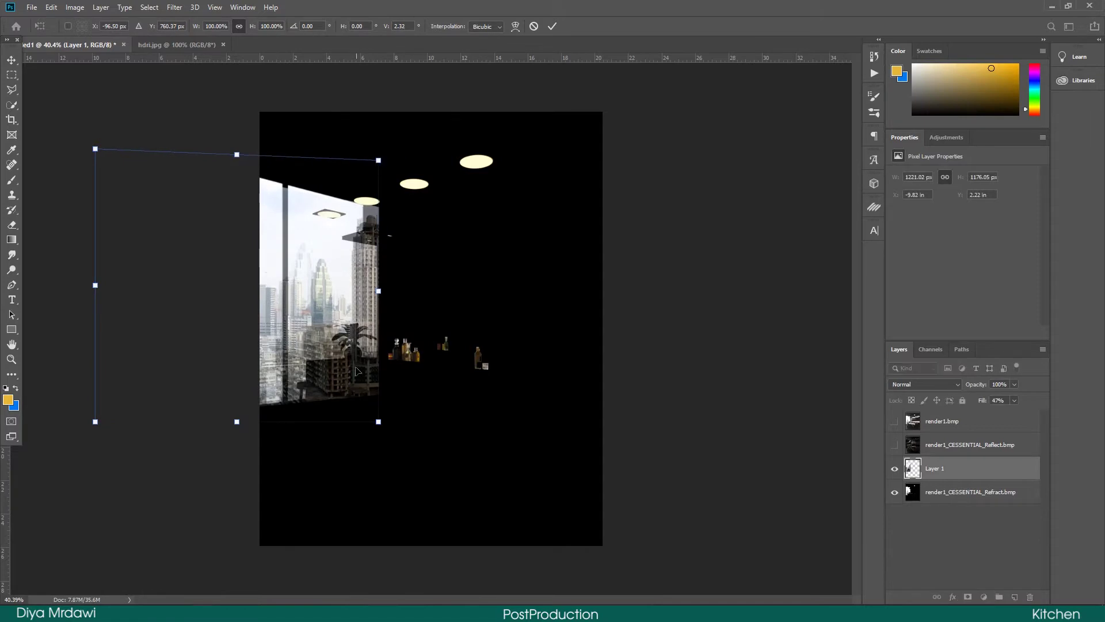
pyautogui.moveTo(379, 425); pyautogui.dragTo(375, 404)
pyautogui.moveTo(94, 422); pyautogui.dragTo(95, 438)
pyautogui.moveTo(380, 406); pyautogui.dragTo(381, 410)
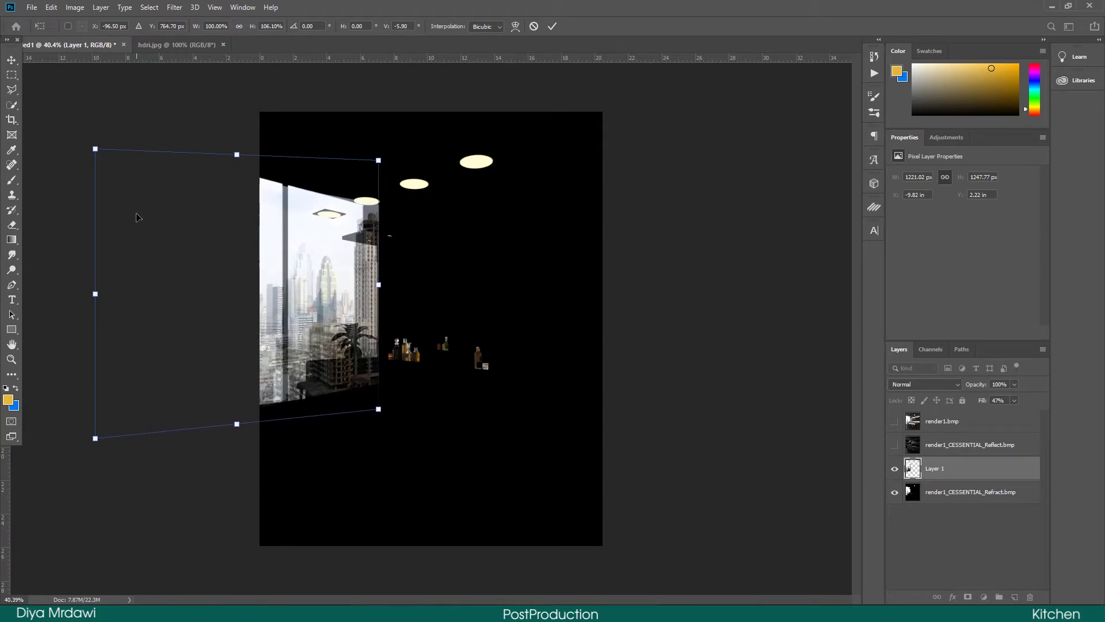
# - Pull the city photo's two left corners outward to widen it to about 1684 px
pyautogui.moveTo(95, 151); pyautogui.dragTo(67, 147)
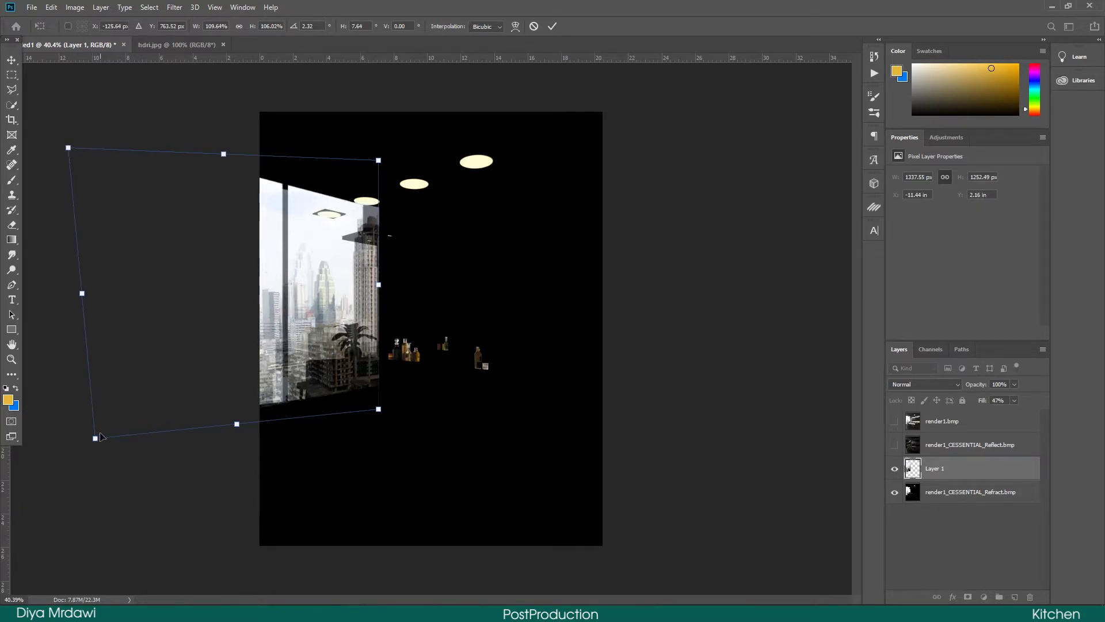
pyautogui.moveTo(96, 439); pyautogui.dragTo(48, 443)
pyautogui.moveTo(68, 148); pyautogui.dragTo(44, 120)
pyautogui.hotkey('ctrl', '-')
pyautogui.moveTo(115, 423); pyautogui.dragTo(65, 428)
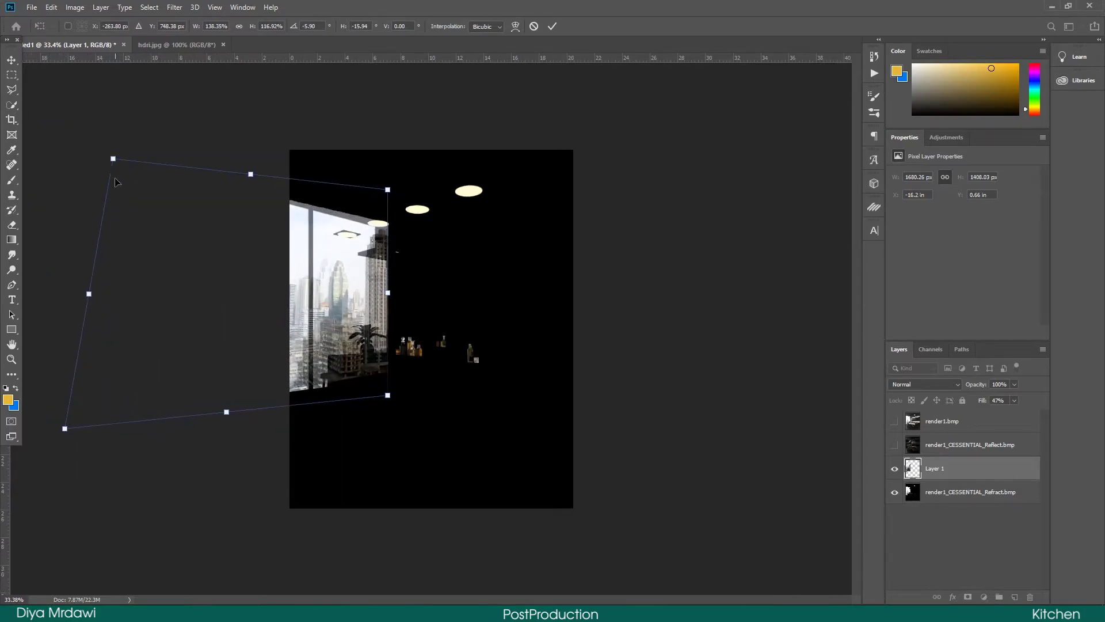
pyautogui.moveTo(114, 160); pyautogui.dragTo(59, 198)
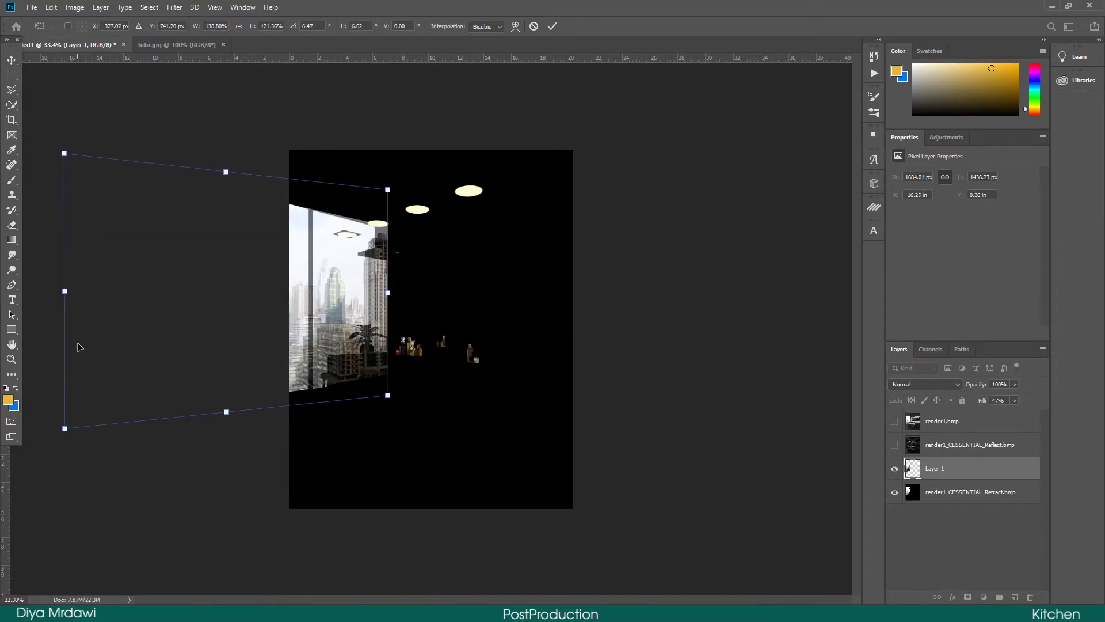
# - Pull the city photo's left corners further outward and raise its top edge, enlarging it to about 1856 by 1638 px
pyautogui.moveTo(64, 428); pyautogui.dragTo(41, 432)
pyautogui.moveTo(63, 152); pyautogui.dragTo(32, 137)
pyautogui.moveTo(395, 193); pyautogui.dragTo(376, 174)
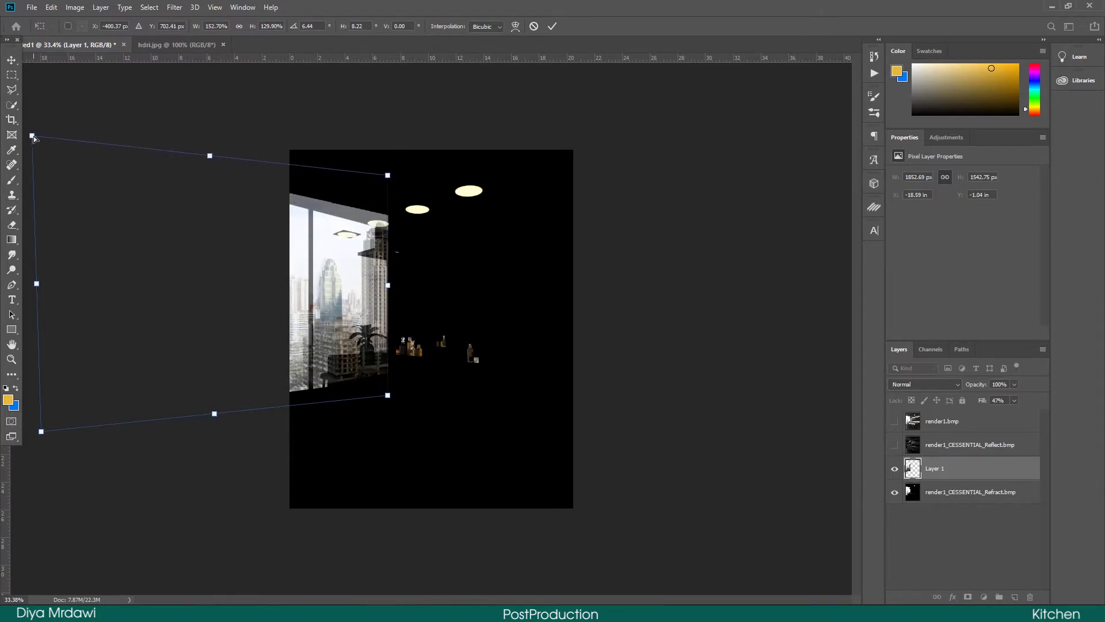
pyautogui.moveTo(32, 137); pyautogui.dragTo(31, 118)
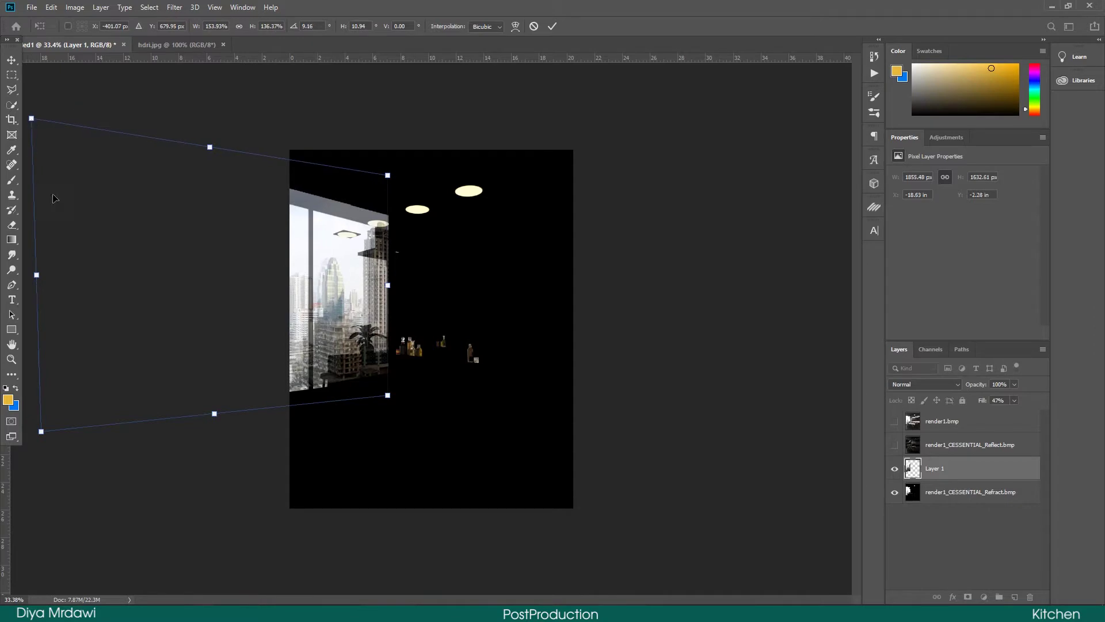
pyautogui.moveTo(43, 432); pyautogui.dragTo(31, 430)
pyautogui.scroll(5, 282, 322)
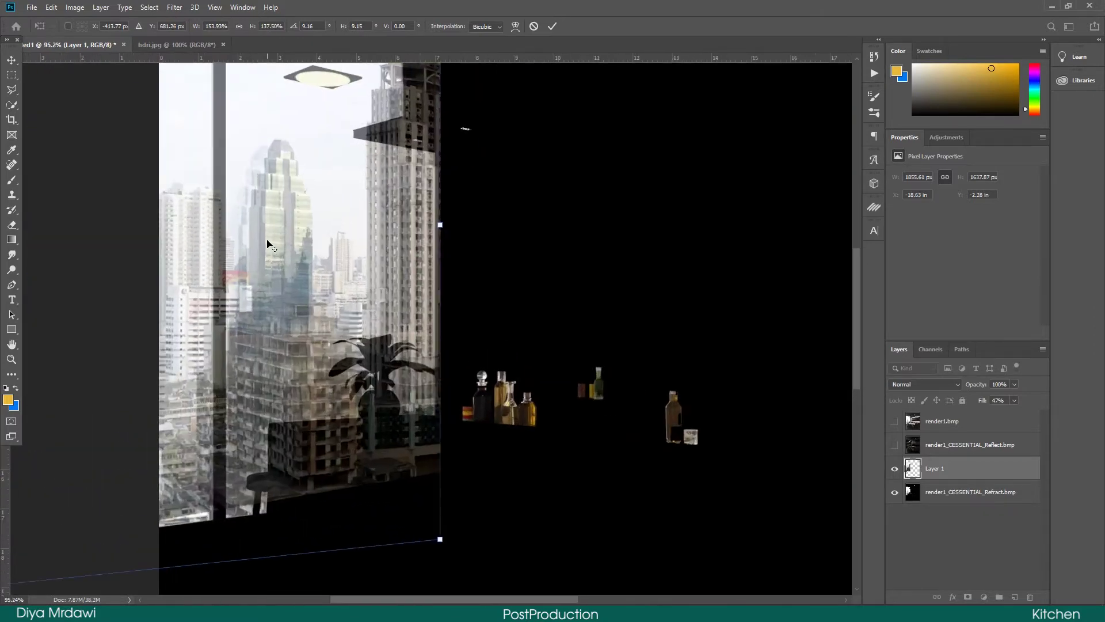
pyautogui.scroll(-4, 267, 244)
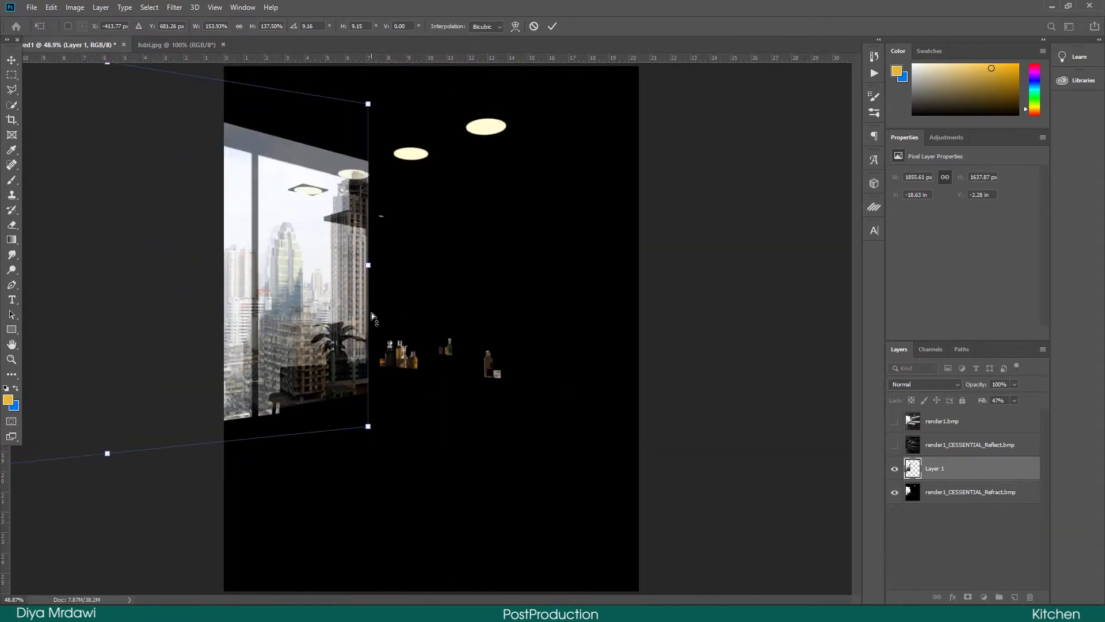
# - Restore the city photo's layer fill to 100%, apply the transform, and hide the layer
pyautogui.moveTo(1011, 413); pyautogui.dragTo(1034, 412)
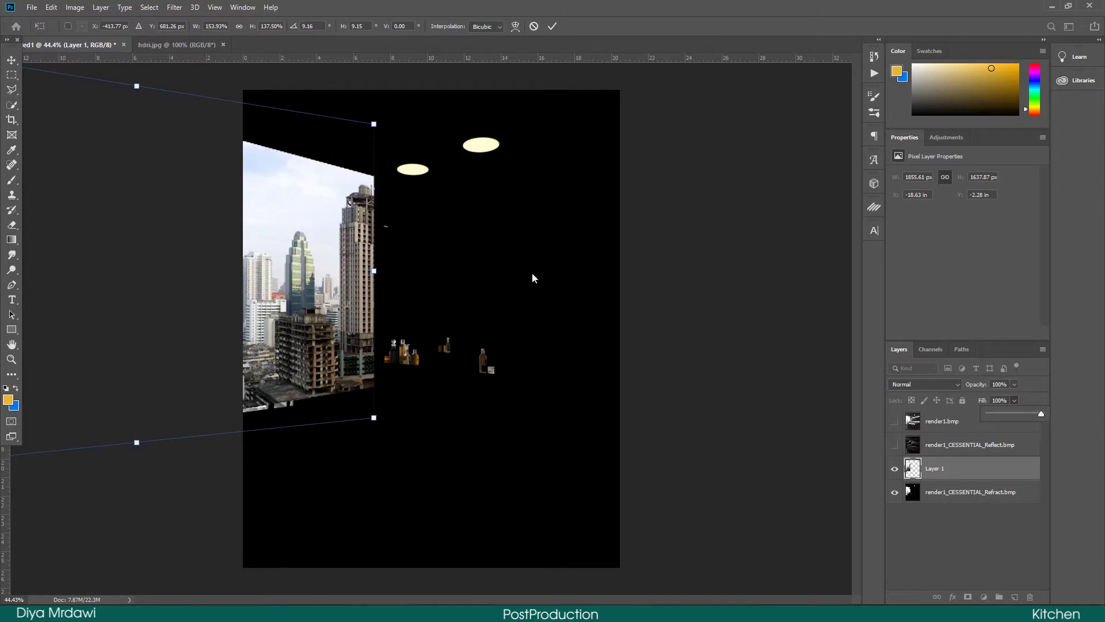
pyautogui.press('Return')
pyautogui.click(850, 520)
pyautogui.click(935, 468)
pyautogui.click(895, 469)
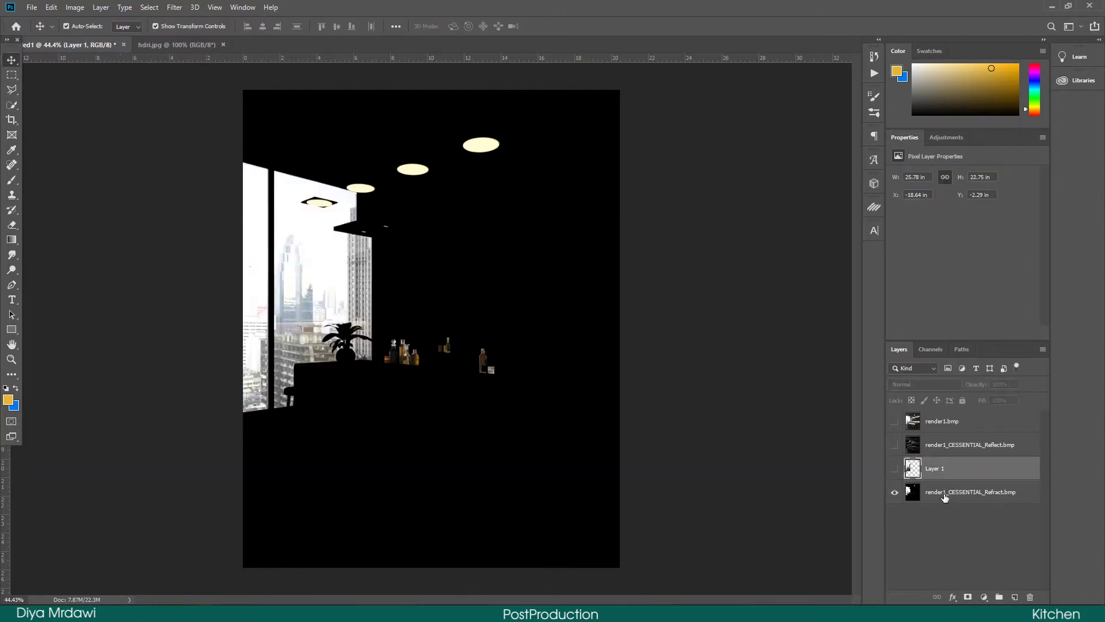
# - Select the window panes on the render1_CESSENTIAL_Refract.bmp layer with the Quick Selection tool, including the glass beside the stool and tall building
pyautogui.click(959, 492)
pyautogui.click(12, 105)
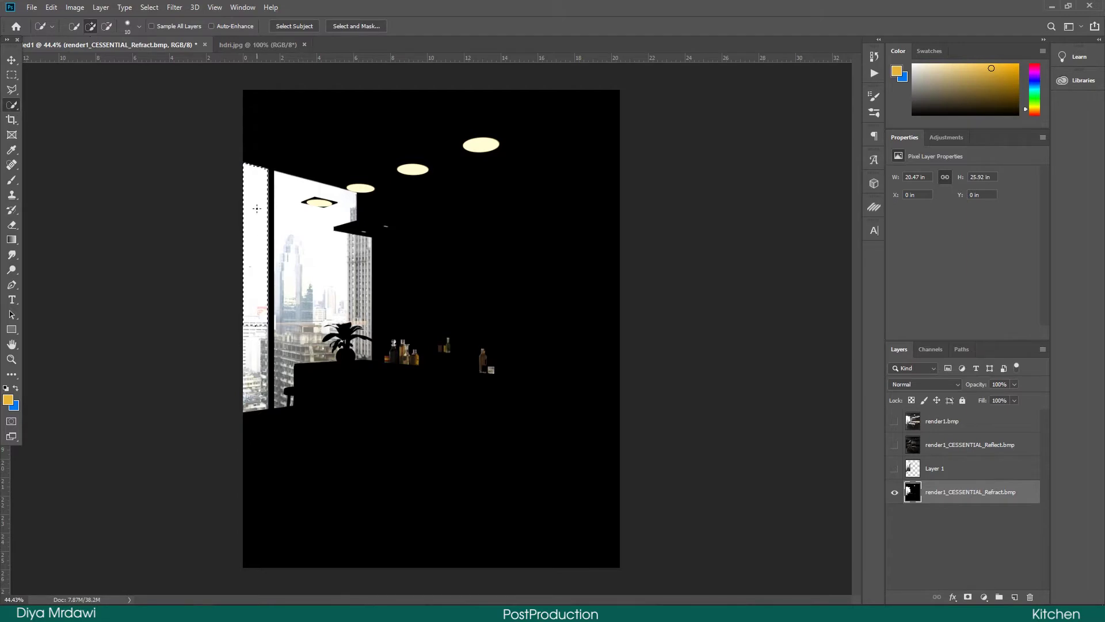
pyautogui.moveTo(257, 208); pyautogui.dragTo(259, 371)
pyautogui.scroll(3, 322, 283)
pyautogui.moveTo(311, 241); pyautogui.dragTo(341, 266)
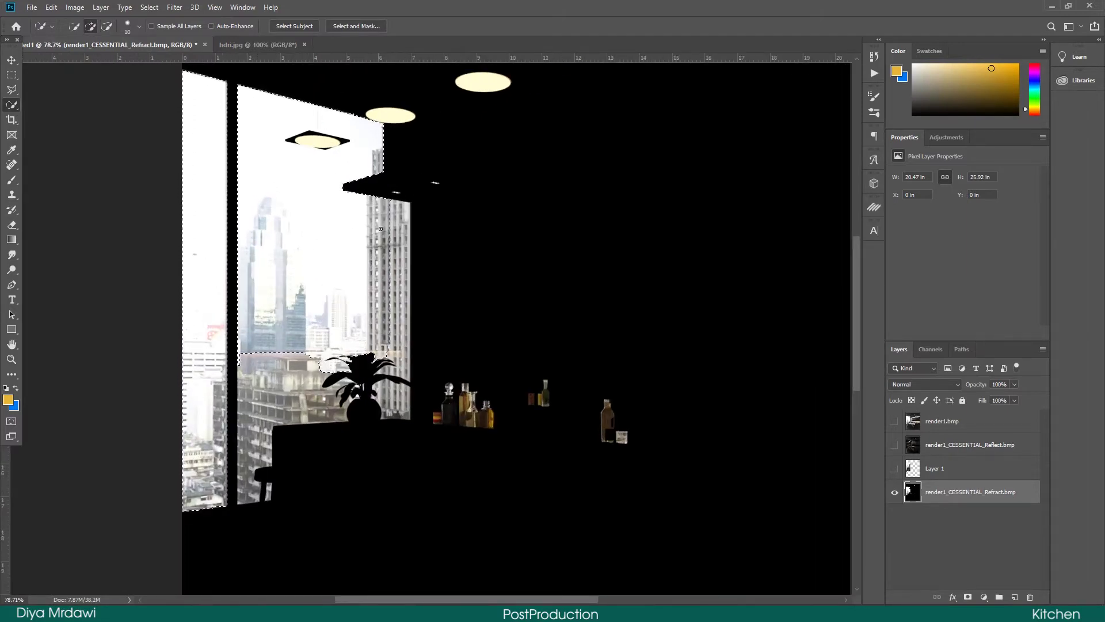
pyautogui.moveTo(395, 242); pyautogui.dragTo(381, 306)
pyautogui.scroll(3, 285, 412)
pyautogui.moveTo(278, 407); pyautogui.dragTo(260, 460)
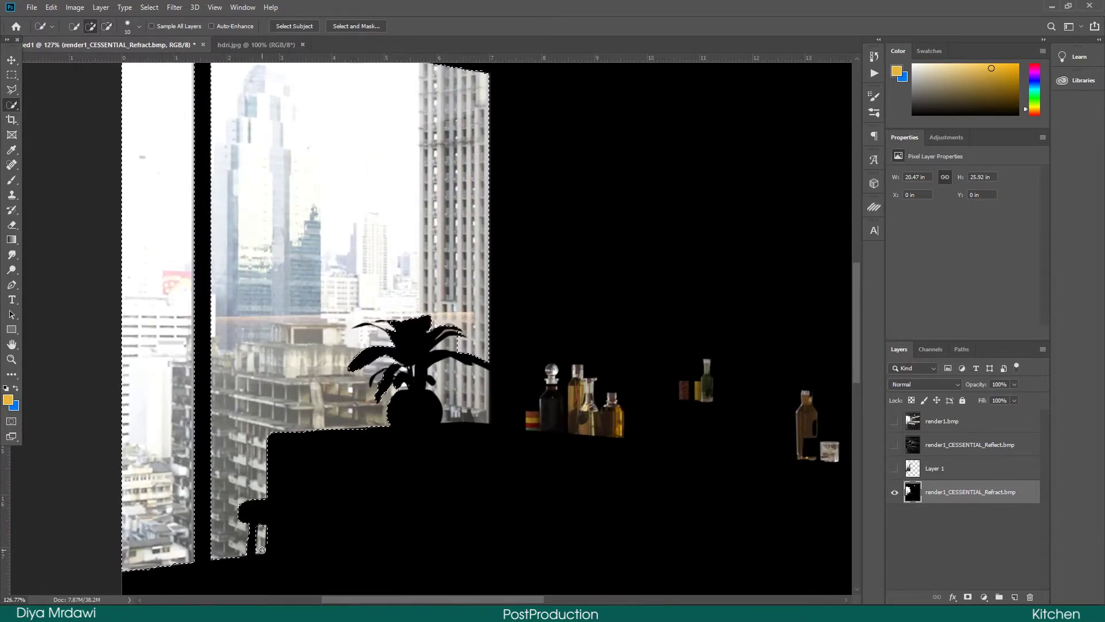
# - Add the glass beside the plant pot and the gap under its leaves to the selection, reducing the brush size to 4 px
pyautogui.scroll(2, 410, 381)
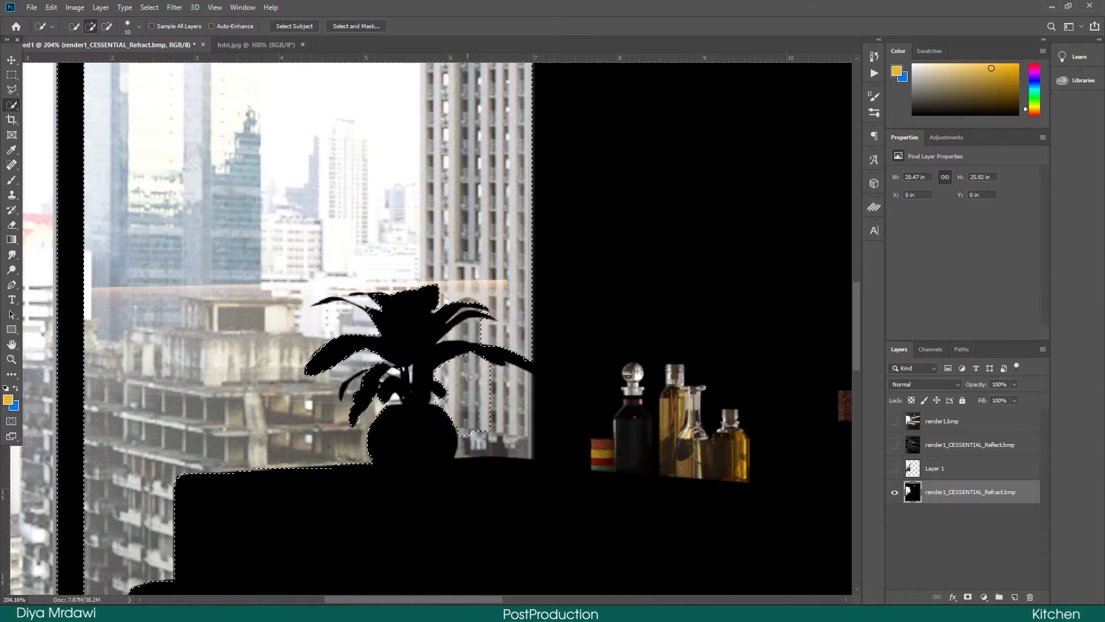
pyautogui.moveTo(471, 371); pyautogui.dragTo(475, 446)
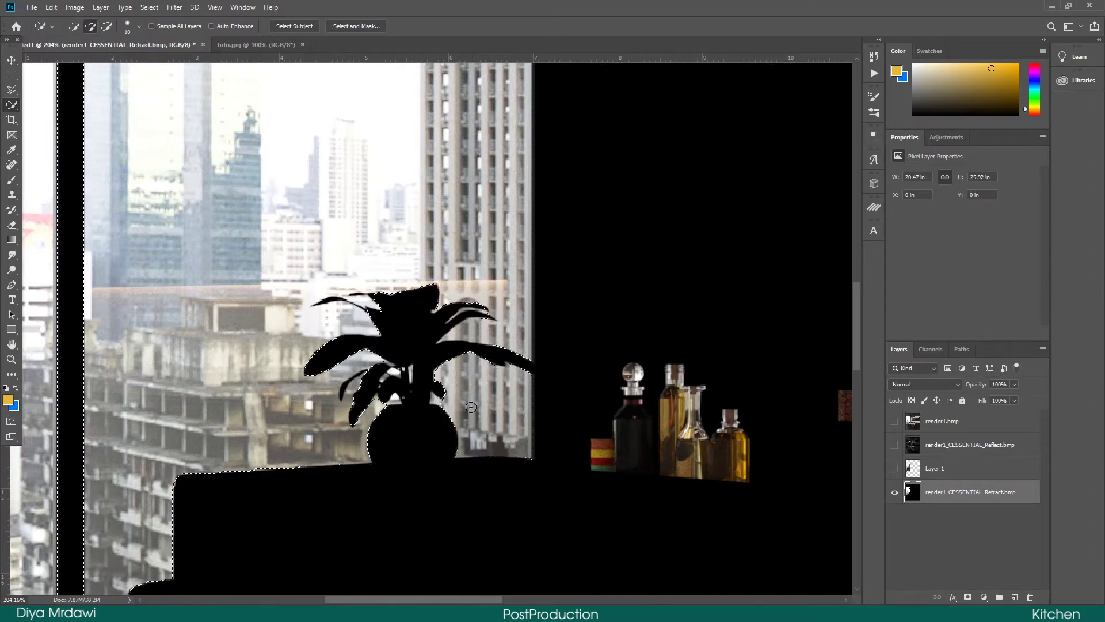
pyautogui.scroll(4, 442, 410)
pyautogui.click(438, 408)
pyautogui.press('[')
pyautogui.press('[')
pyautogui.press('[')
pyautogui.press('[')
pyautogui.press('[')
pyautogui.press('[')
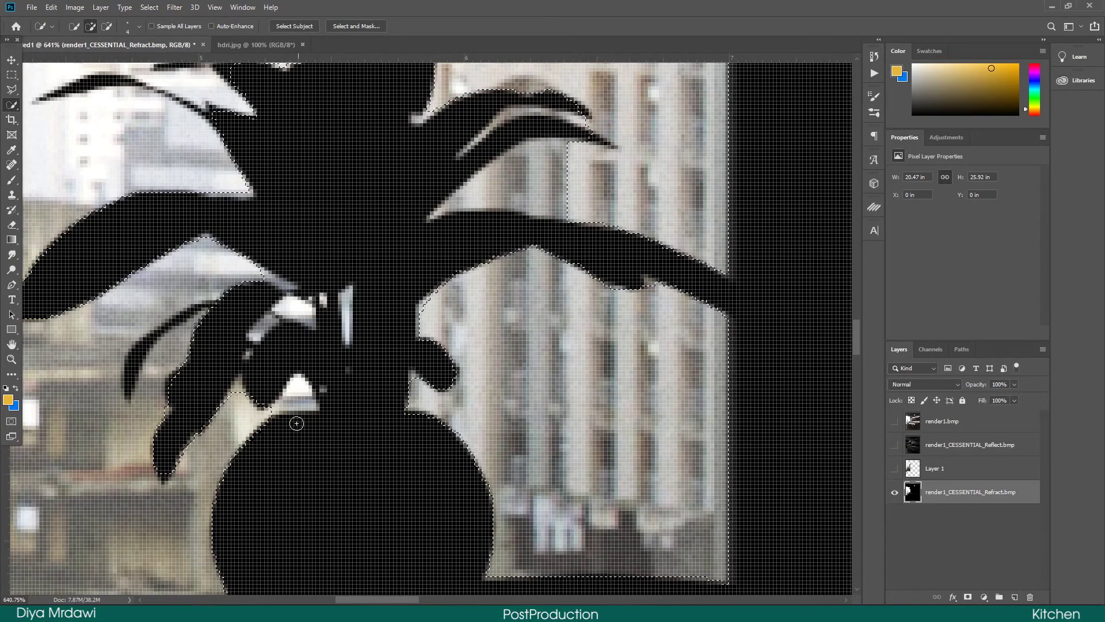
pyautogui.click(294, 394)
pyautogui.scroll(-3, 294, 393)
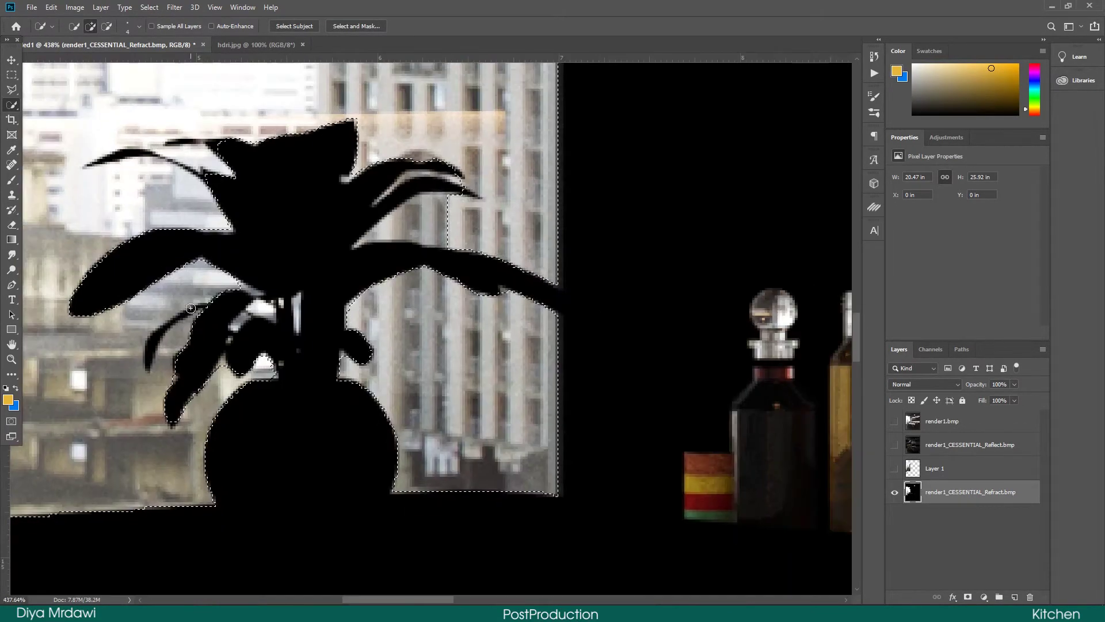
pyautogui.scroll(1, 345, 165)
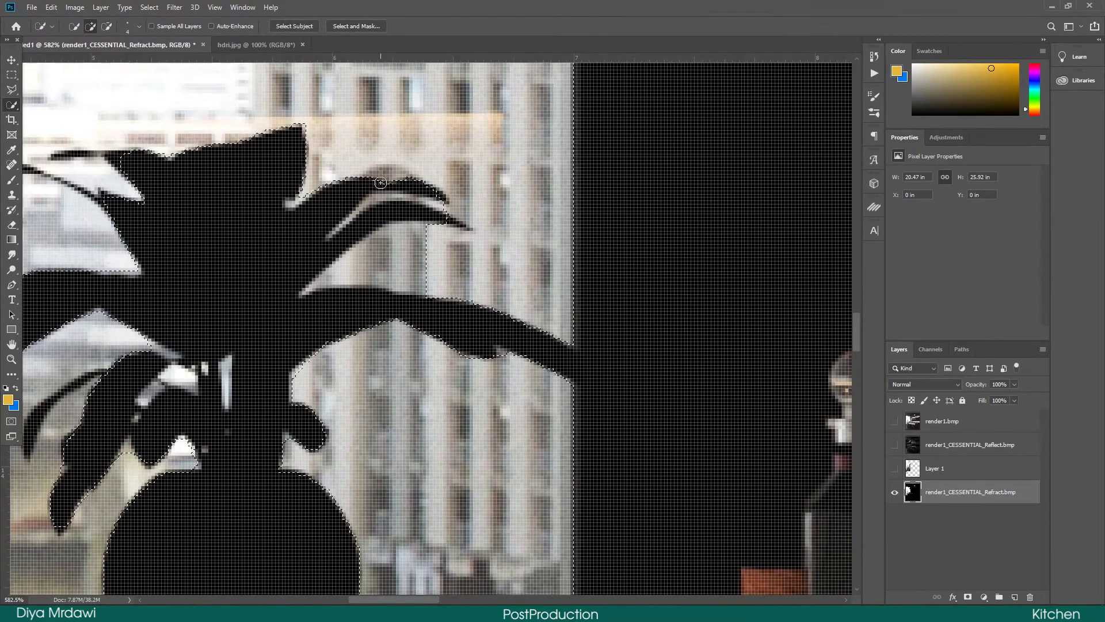
# - Refine the selection around the plant's upper leaves and subtract the thin leaf beside the pot with a 1 px brush
pyautogui.click(382, 172)
pyautogui.scroll(-3, 144, 253)
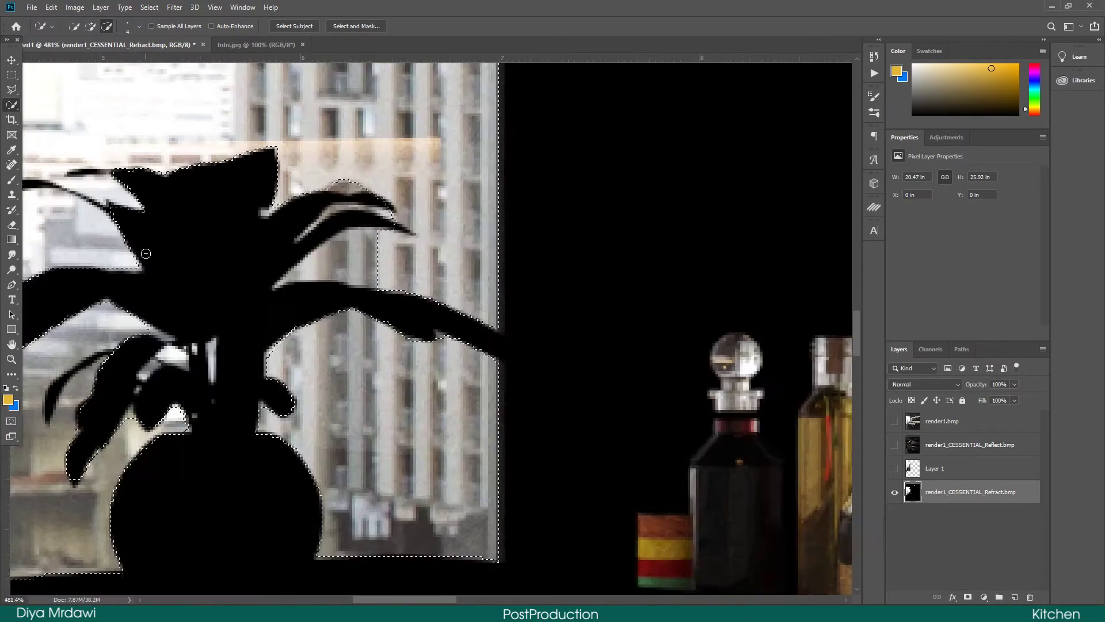
pyautogui.scroll(4, 136, 361)
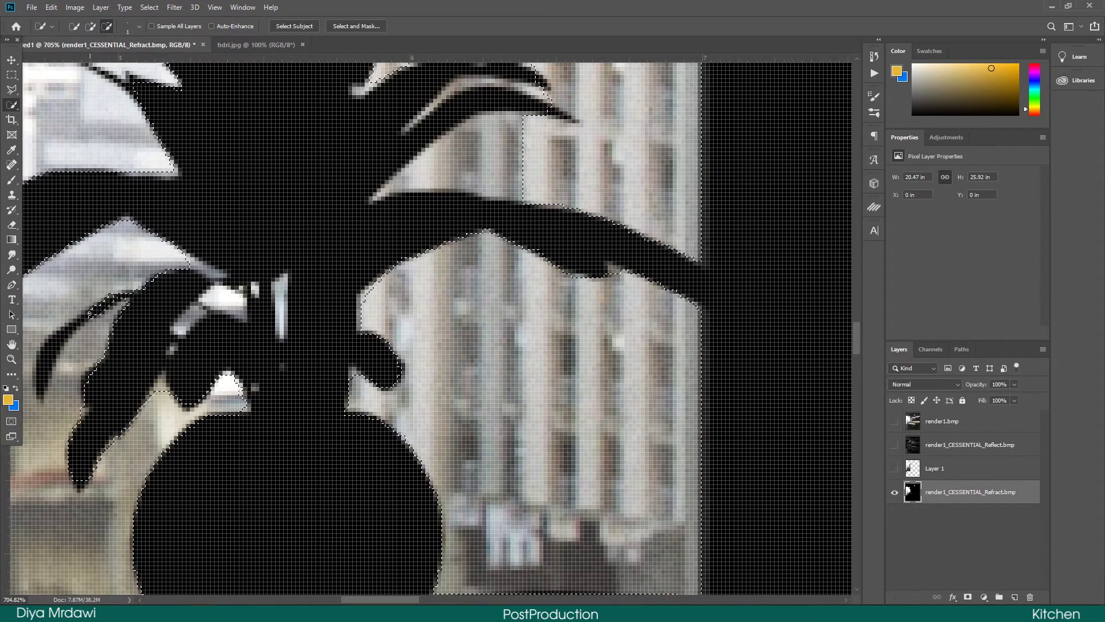
pyautogui.press('h')
pyautogui.scroll(-10, 160, 403)
pyautogui.scroll(-5, 159, 404)
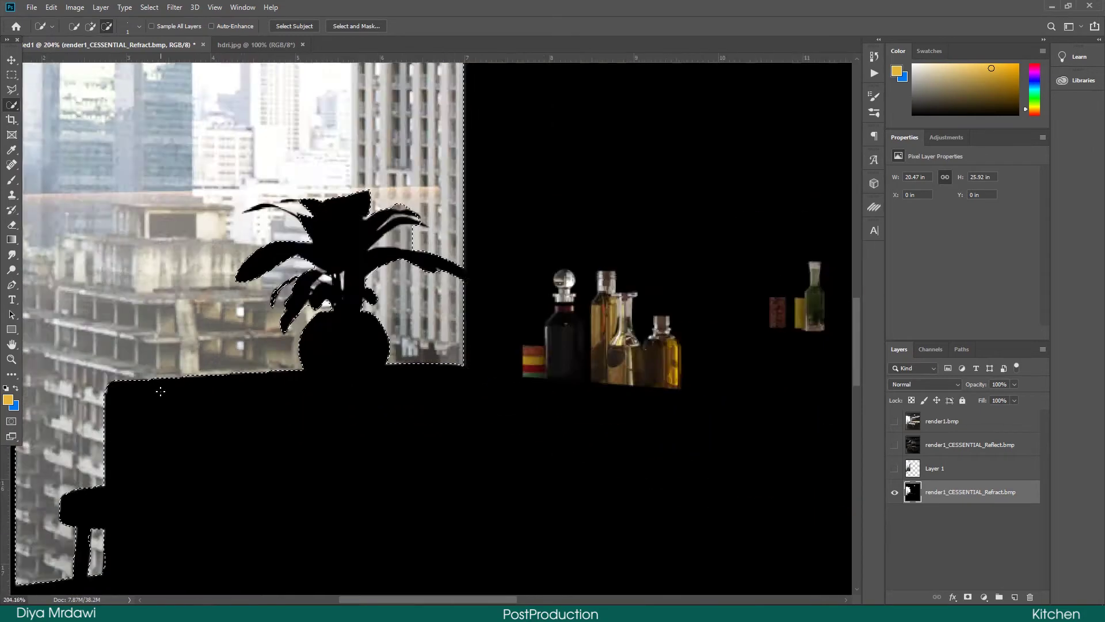
pyautogui.scroll(4, 116, 178)
pyautogui.scroll(-5, 221, 142)
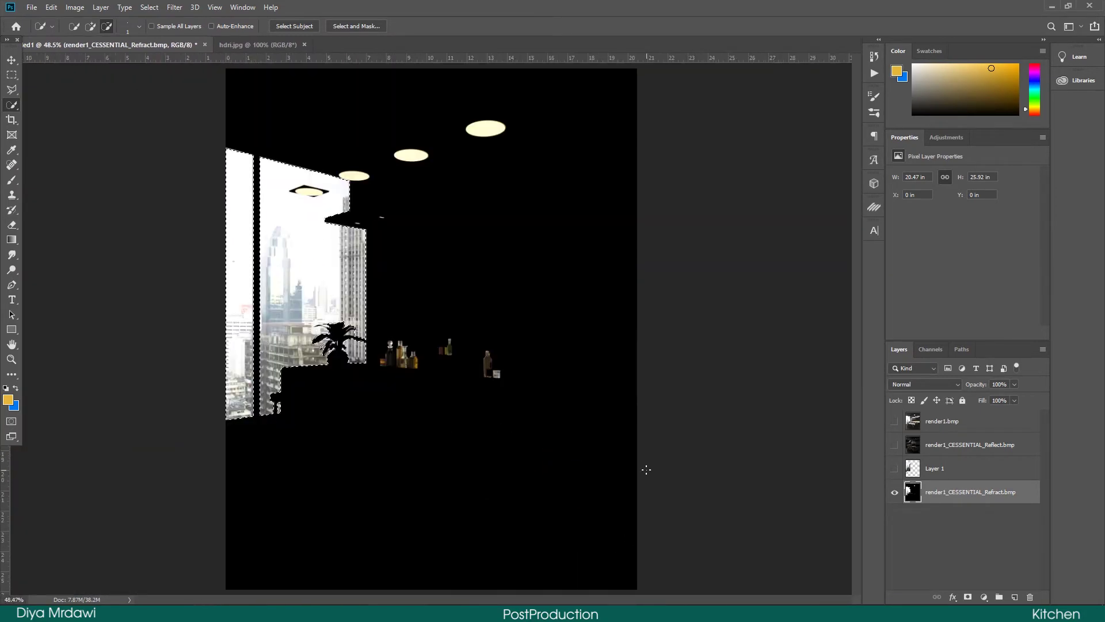
# - Show the city photo layer and copy its part inside the window selection to a new layer
pyautogui.click(895, 469)
pyautogui.click(950, 468)
pyautogui.rightClick(312, 263)
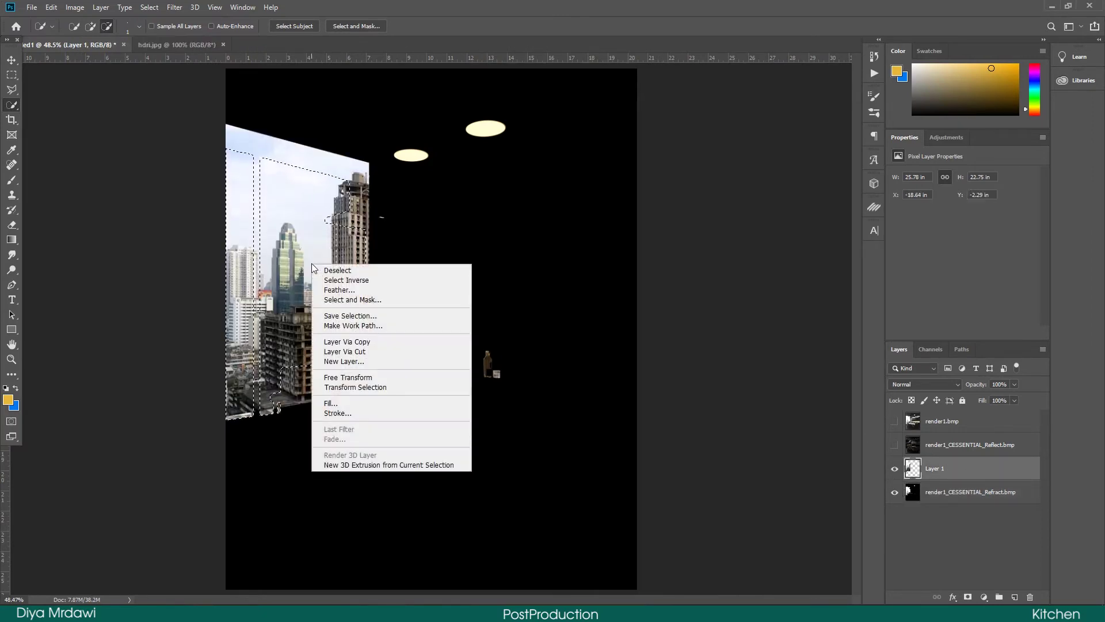
pyautogui.click(340, 339)
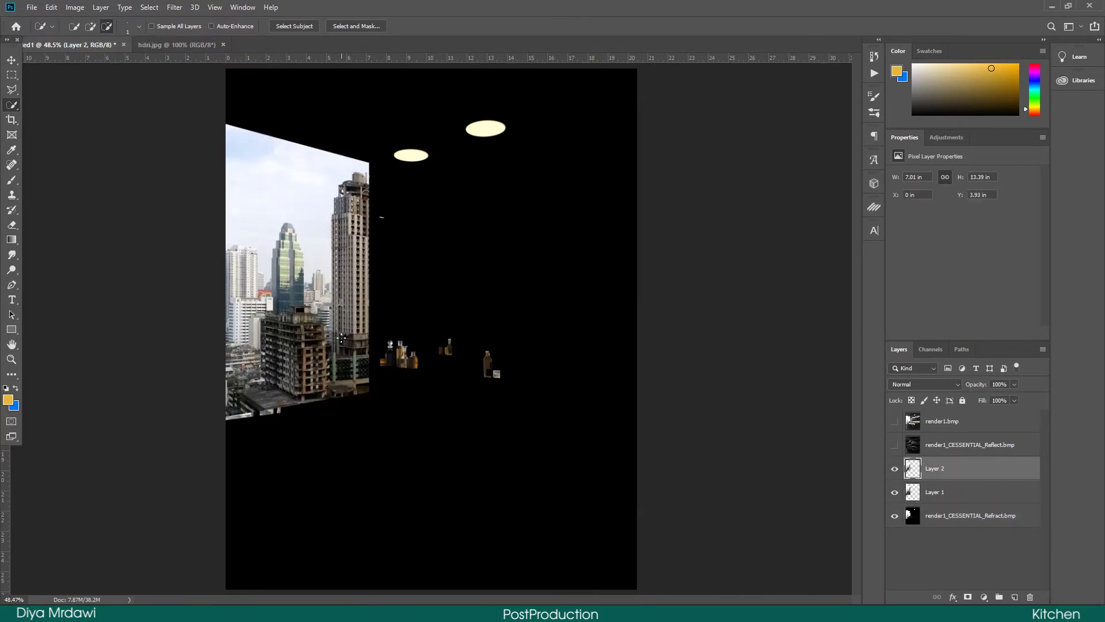
# - Hide the full city photo and place it below the refraction pass, move the window cutout above render1.bmp, and show both render layers
pyautogui.click(895, 492)
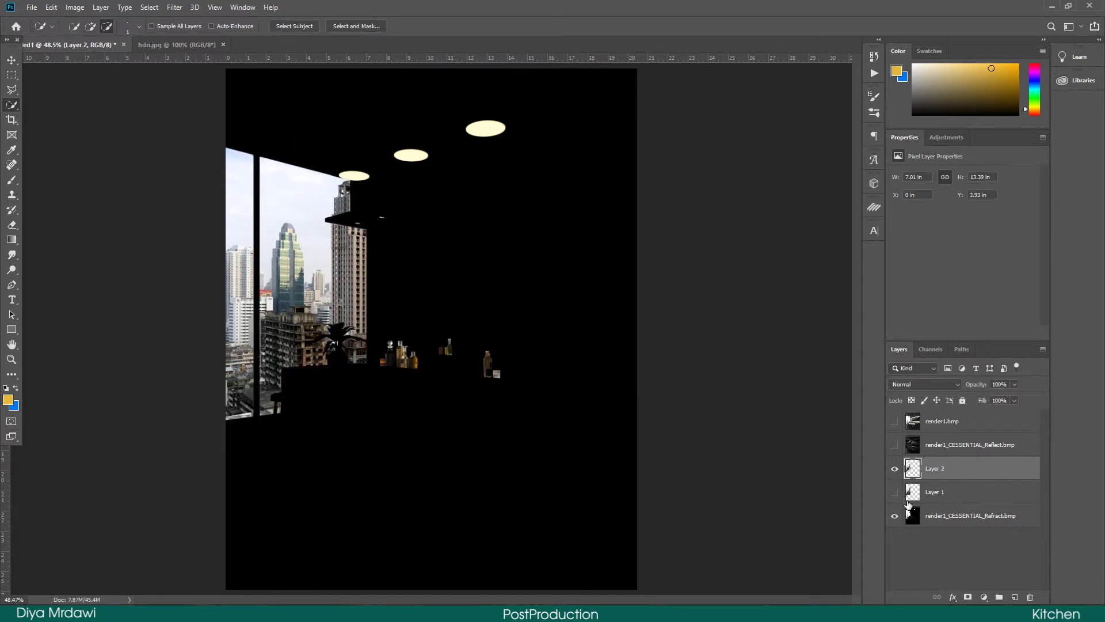
pyautogui.moveTo(929, 489); pyautogui.dragTo(955, 556)
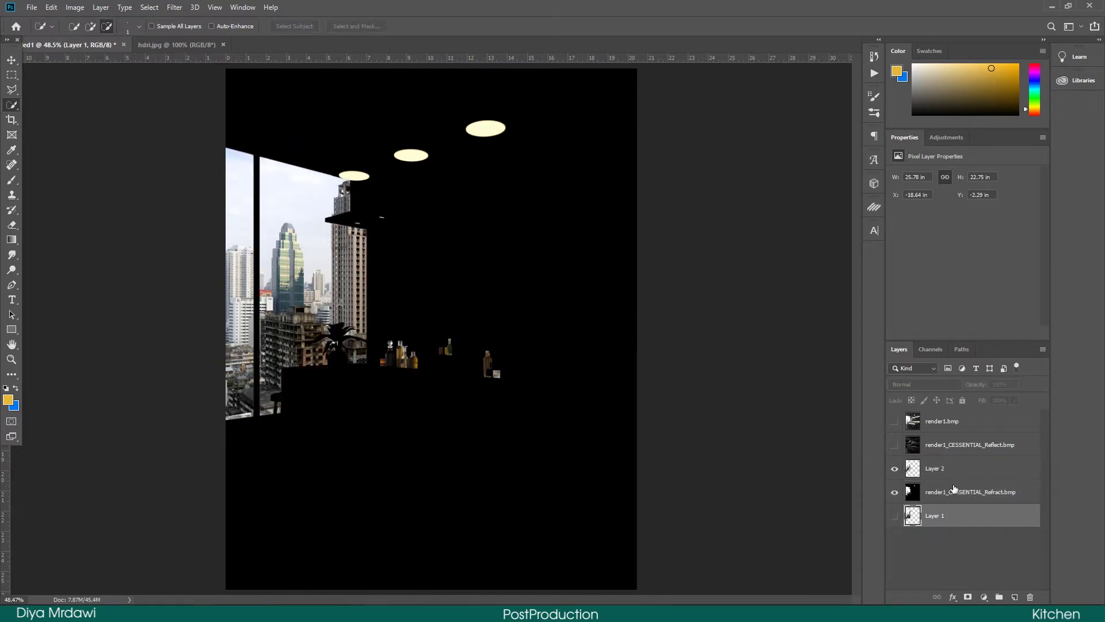
pyautogui.moveTo(955, 468); pyautogui.dragTo(908, 450)
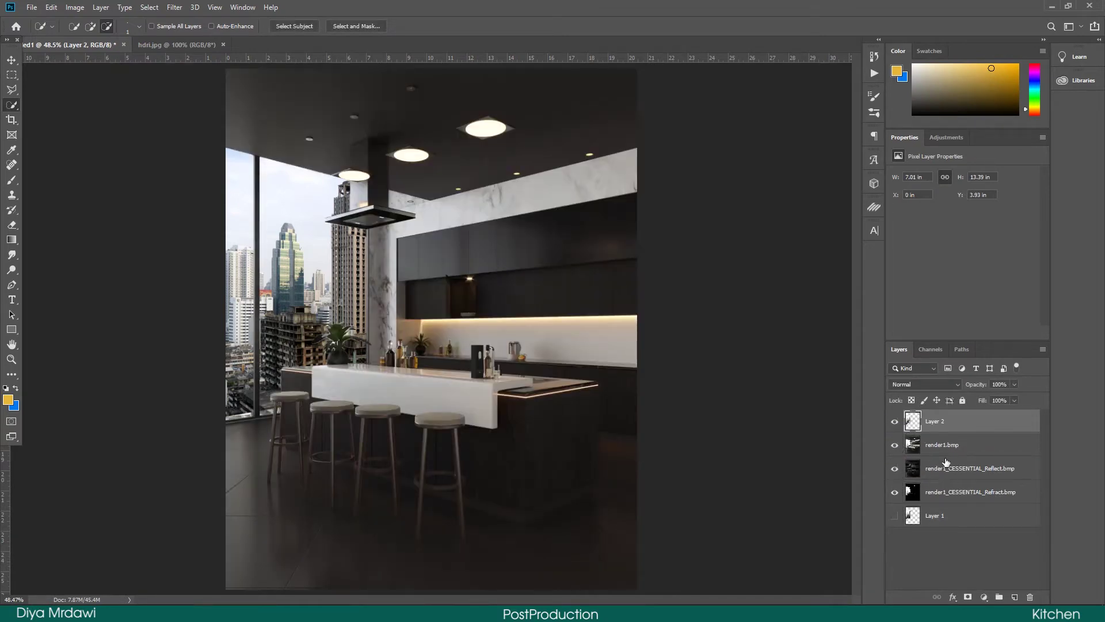
# - Compare the kitchen render with and without the city cutout in the window
pyautogui.click(896, 422)
pyautogui.click(896, 423)
pyautogui.click(895, 422)
pyautogui.click(896, 422)
pyautogui.click(895, 423)
pyautogui.click(896, 422)
pyautogui.click(12, 64)
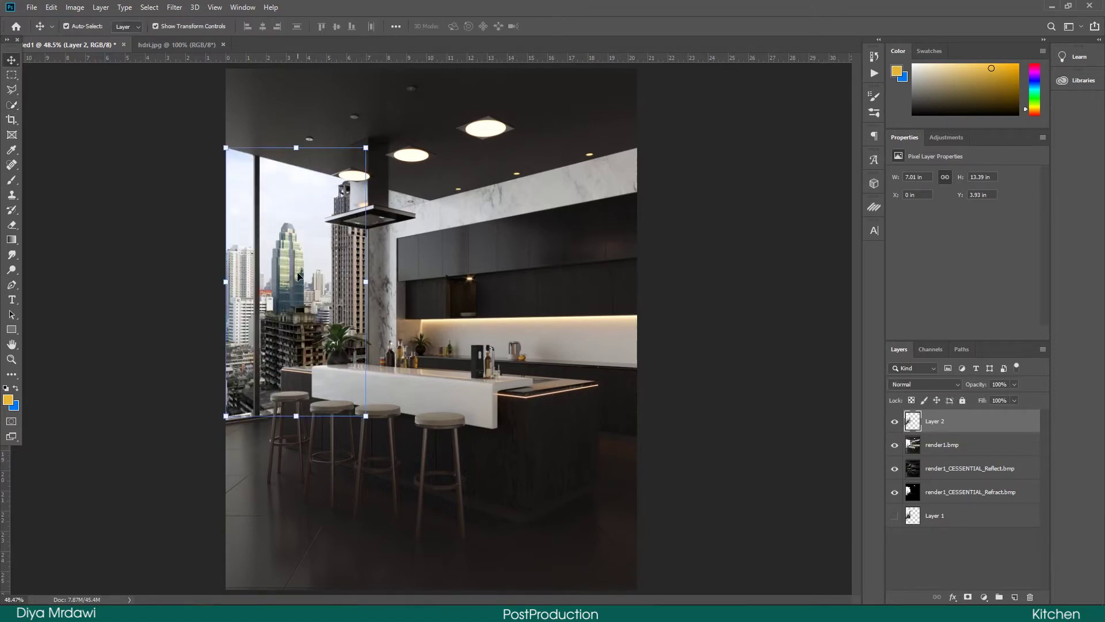
pyautogui.hotkey('ctrl', 't')
pyautogui.rightClick(298, 276)
pyautogui.click(322, 314)
pyautogui.moveTo(225, 417); pyautogui.dragTo(209, 423)
pyautogui.hotkey('ctrl', 'z')
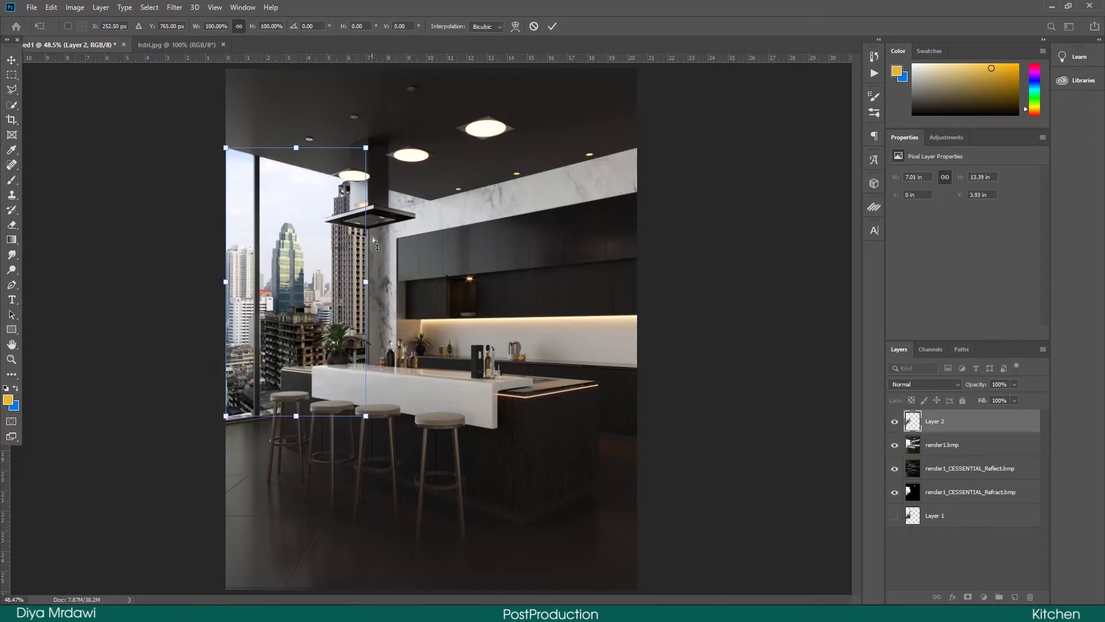
pyautogui.press('Escape')
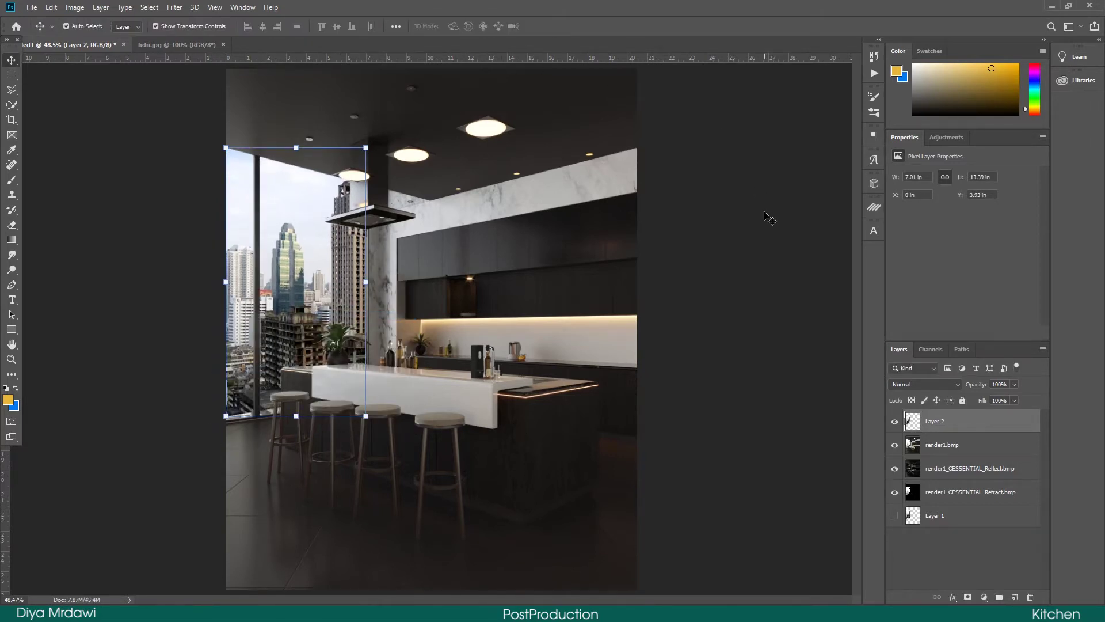
# - Lower the city cutout layer's fill so the rendered window view shows through it
pyautogui.moveTo(1016, 401); pyautogui.dragTo(996, 417)
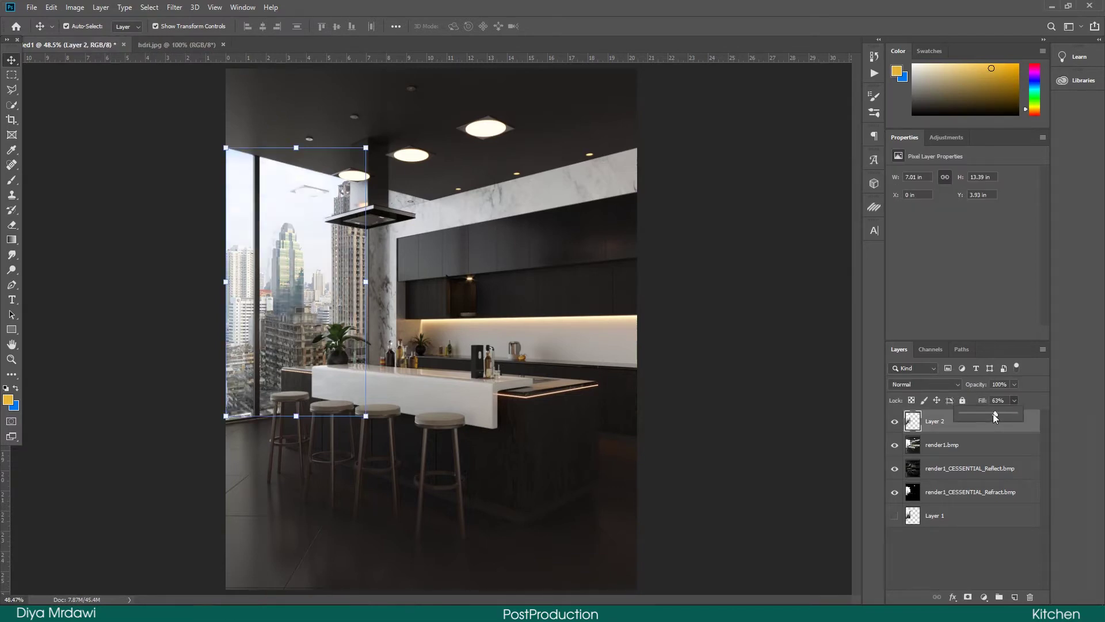
pyautogui.moveTo(997, 413)
pyautogui.mouseDown()
pyautogui.moveTo(961, 416)
pyautogui.moveTo(1016, 422)
pyautogui.moveTo(976, 413)
pyautogui.mouseUp()
pyautogui.click(940, 425)
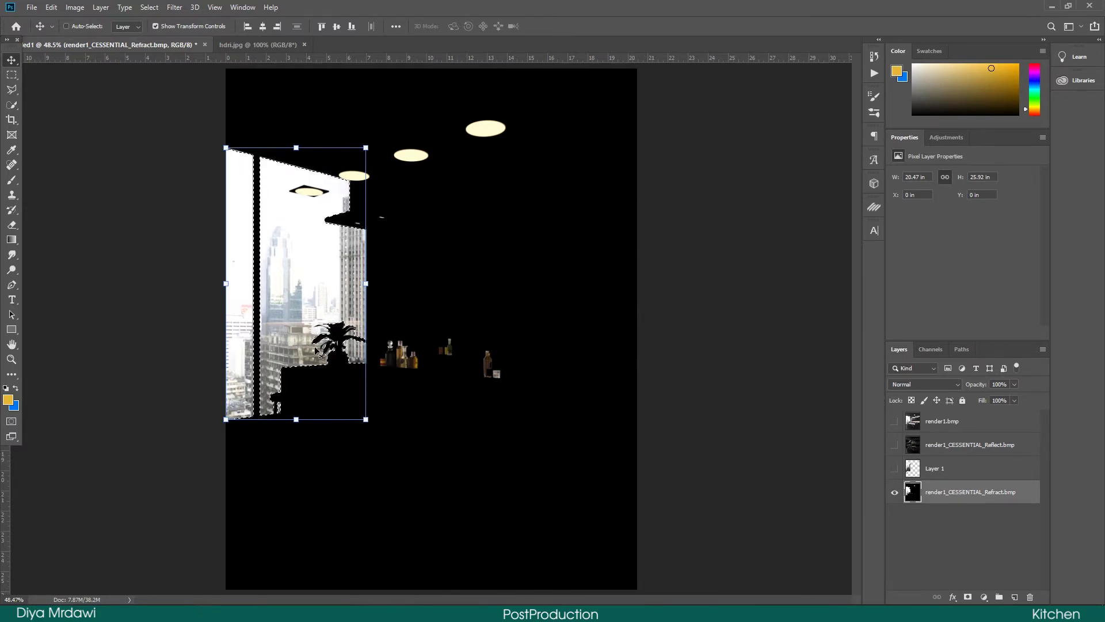
# - Clear the window selection, and select and show the city photo layer above the refraction pass
pyautogui.scroll(5, 316, 348)
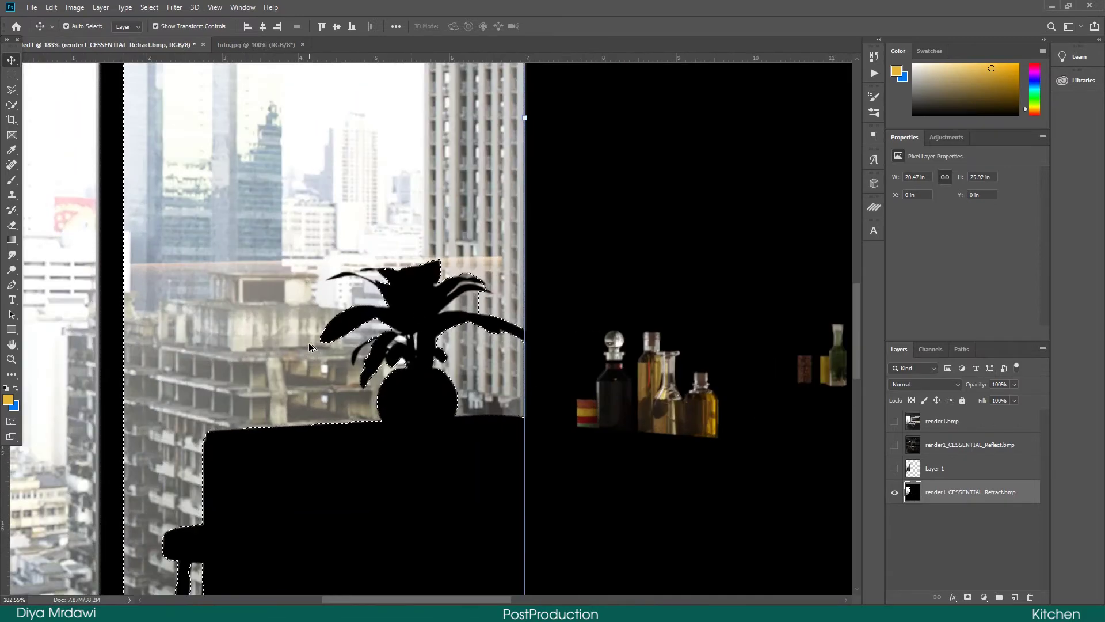
pyautogui.scroll(-3, 309, 347)
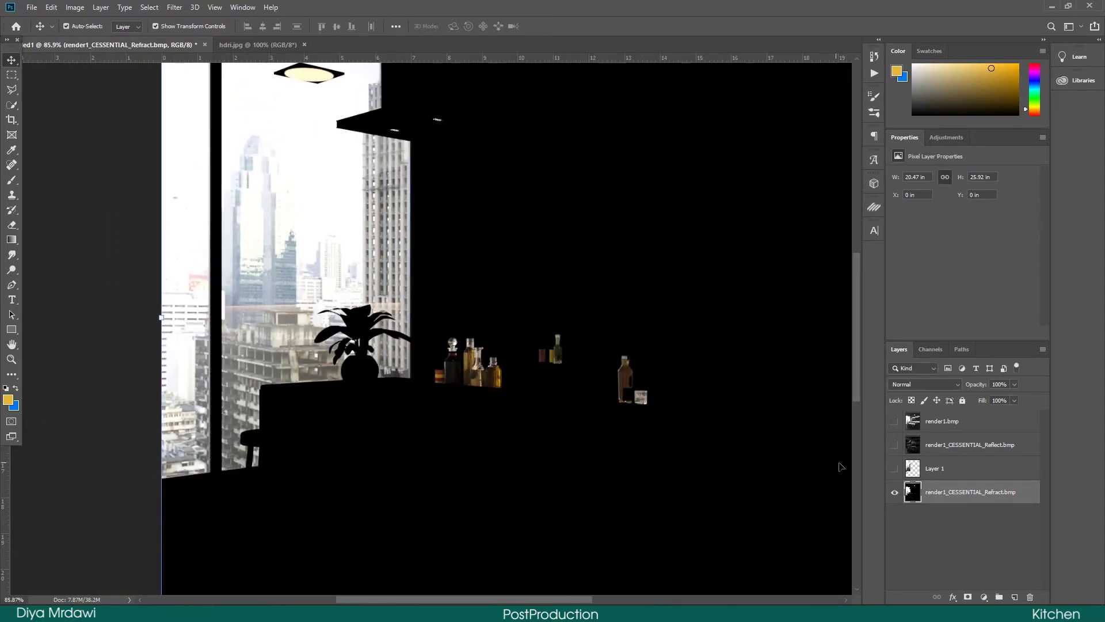
pyautogui.click(973, 468)
pyautogui.click(894, 468)
pyautogui.scroll(-2, 380, 366)
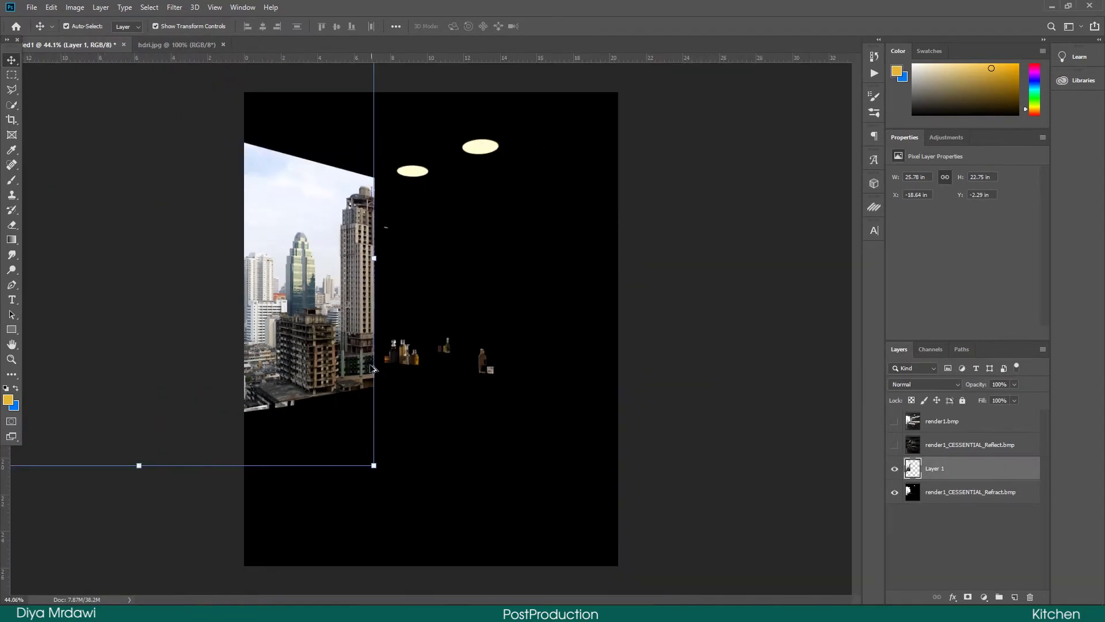
# - Skew the city photo by its left corners, steepening its top edge and making it about 28.9 in tall
pyautogui.scroll(-2, 430, 328)
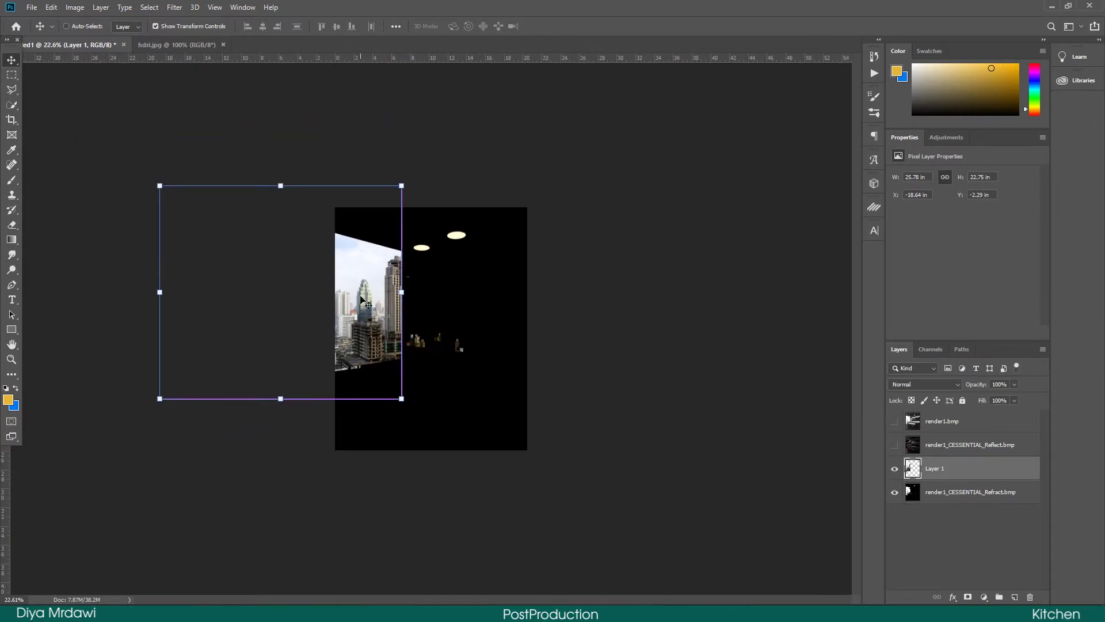
pyautogui.rightClick(362, 298)
pyautogui.click(392, 338)
pyautogui.moveTo(160, 401); pyautogui.dragTo(106, 464)
pyautogui.moveTo(161, 187); pyautogui.dragTo(182, 143)
pyautogui.moveTo(164, 464); pyautogui.dragTo(110, 416)
# - Compare the skewed city photo with the rendered window view by toggling the photo layer's visibility
pyautogui.scroll(5, 414, 334)
pyautogui.click(896, 469)
pyautogui.click(896, 469)
pyautogui.click(895, 469)
pyautogui.click(895, 471)
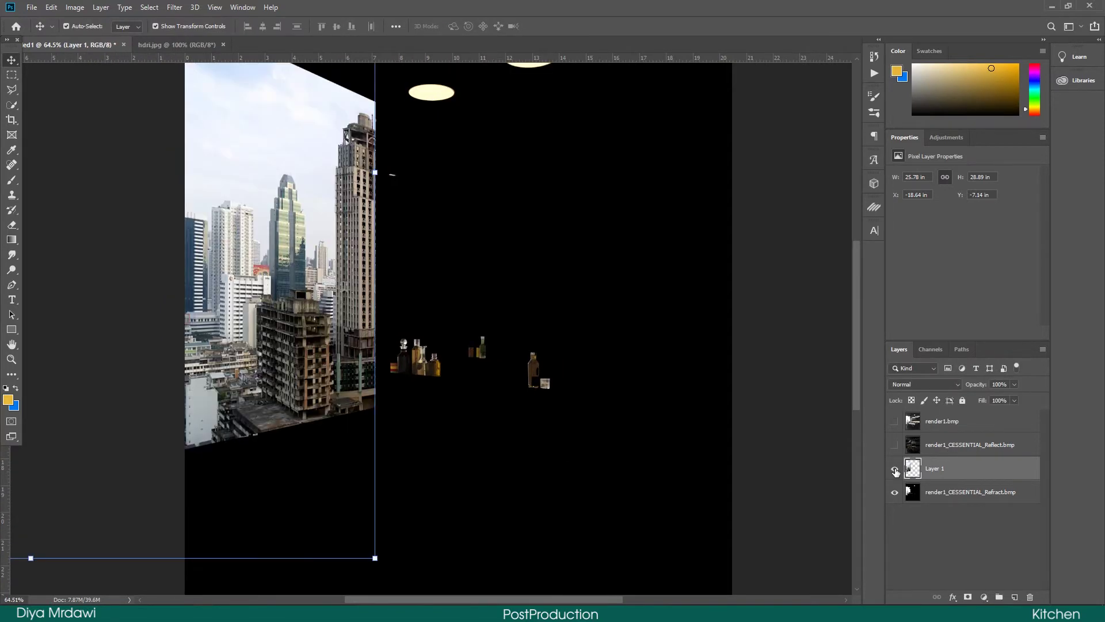
pyautogui.click(896, 471)
pyautogui.hotkey('ctrl', '-')
pyautogui.click(894, 470)
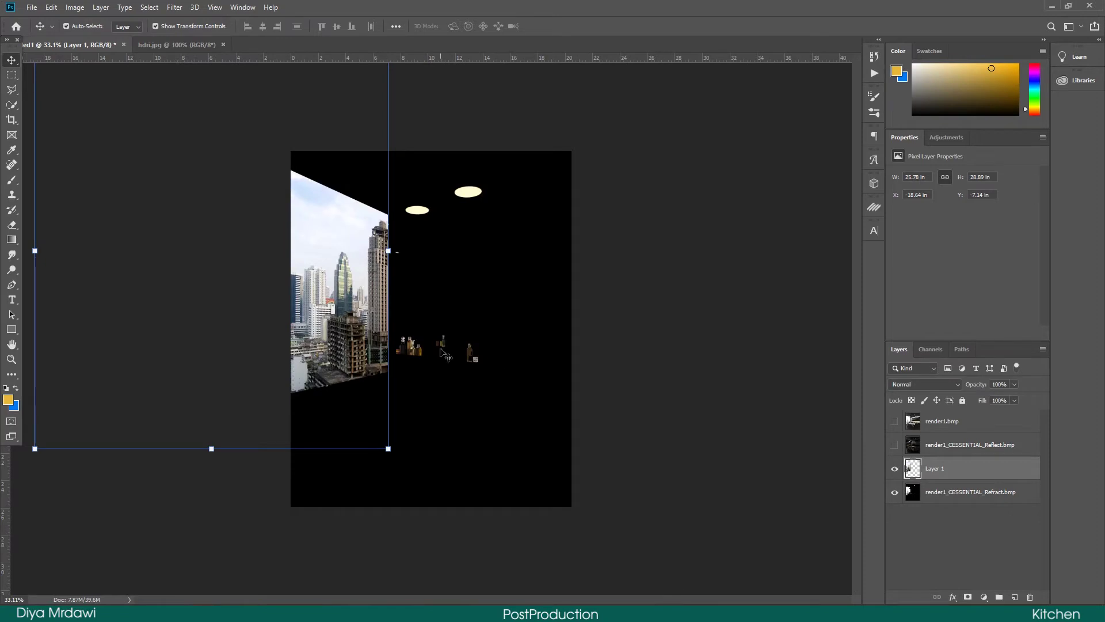
# - Try to distort the city photo by its corners into a much wider and taller perspective shape
pyautogui.hotkey('ctrl', '-')
pyautogui.click(185, 156)
pyautogui.rightClick(360, 314)
pyautogui.click(377, 333)
pyautogui.moveTo(186, 158); pyautogui.dragTo(37, 157)
pyautogui.moveTo(394, 165); pyautogui.dragTo(401, 84)
pyautogui.moveTo(187, 408); pyautogui.dragTo(10, 433)
pyautogui.moveTo(406, 406); pyautogui.dragTo(405, 431)
pyautogui.hotkey('ctrl', '-')
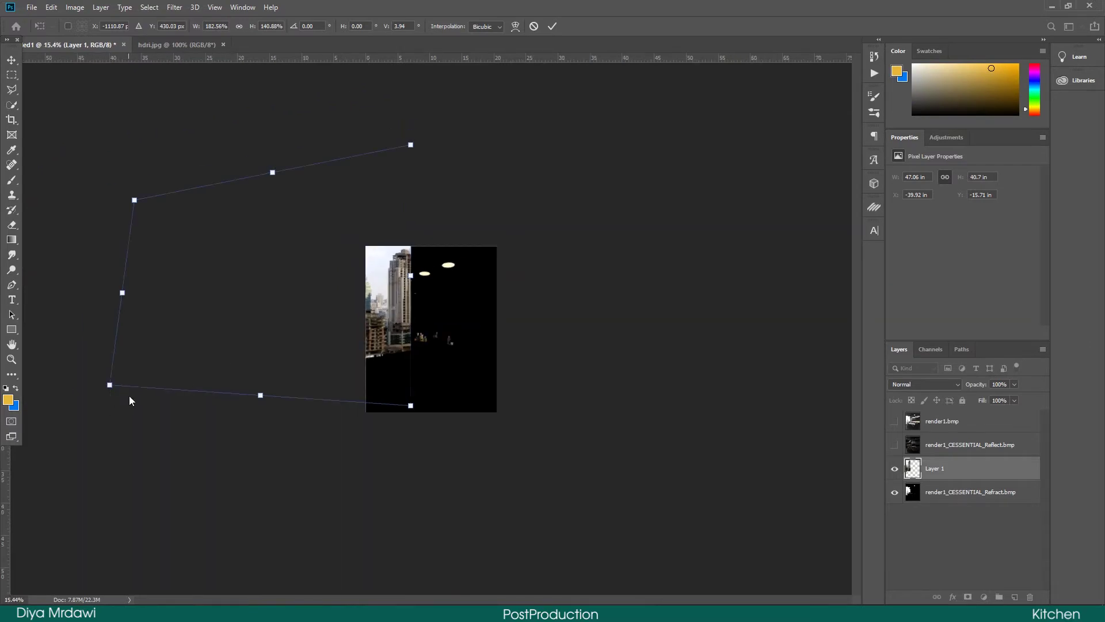
pyautogui.moveTo(109, 387); pyautogui.dragTo(138, 388)
pyautogui.click(552, 26)
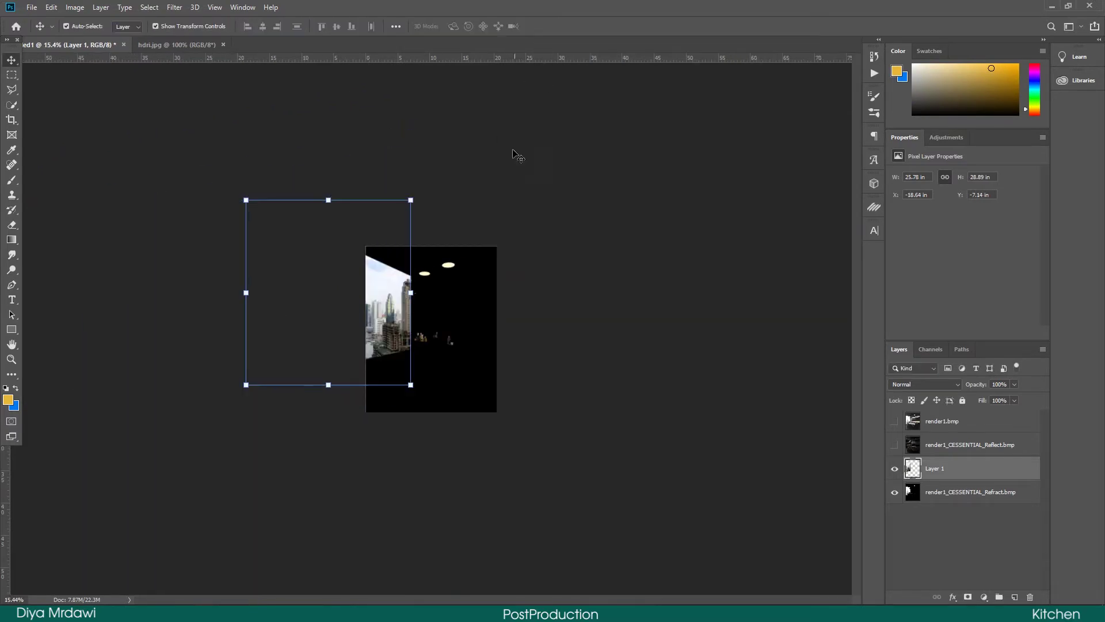
# - Delete the skewed city photo layer and show the reflection pass and main render layers
pyautogui.hotkey('ctrl', '+')
pyautogui.hotkey('ctrl', '+')
pyautogui.press('Delete')
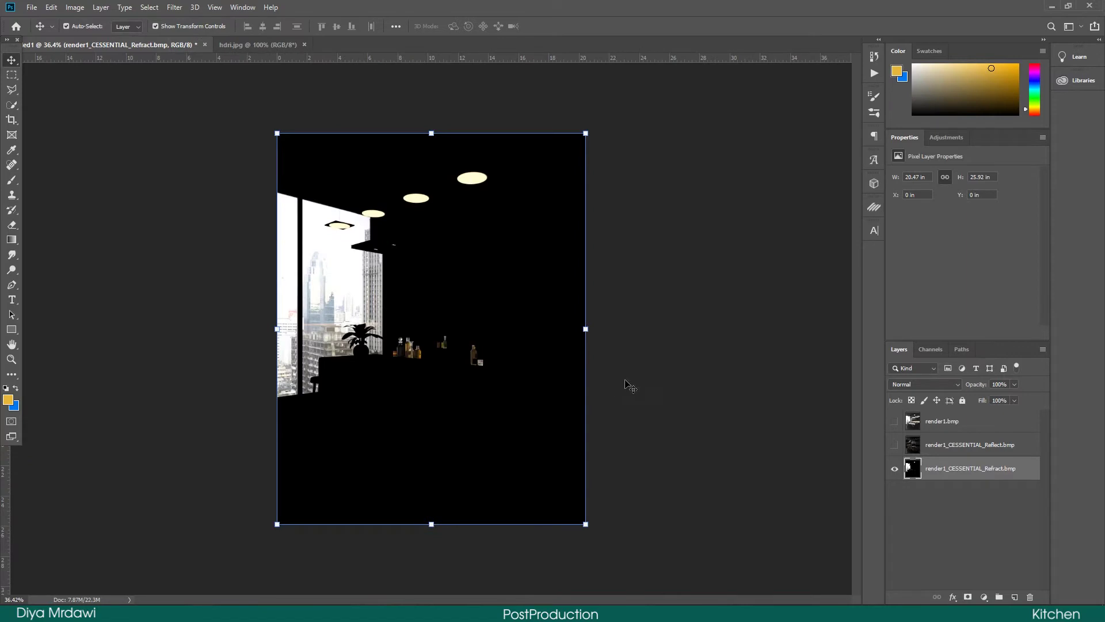
pyautogui.moveTo(888, 445); pyautogui.dragTo(895, 421)
pyautogui.click(754, 425)
pyautogui.hotkey('ctrl', '0')
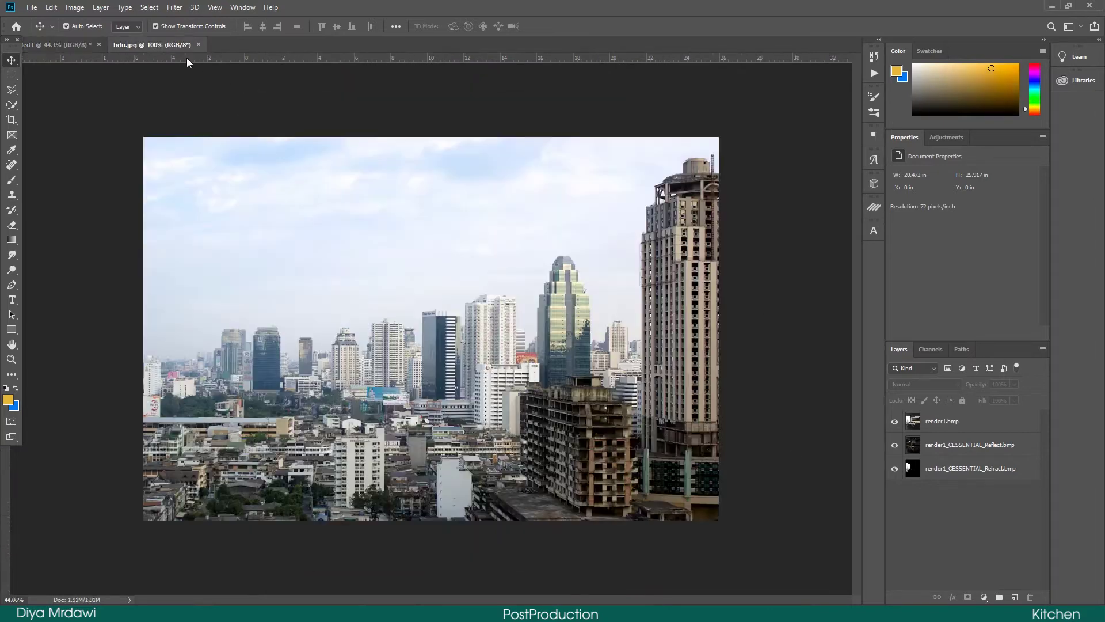
# - Copy the city photo from hdri.jpg into the kitchen document again and place it over the window
pyautogui.click(183, 45)
pyautogui.moveTo(79, 49); pyautogui.dragTo(340, 350)
pyautogui.moveTo(389, 396); pyautogui.dragTo(343, 384)
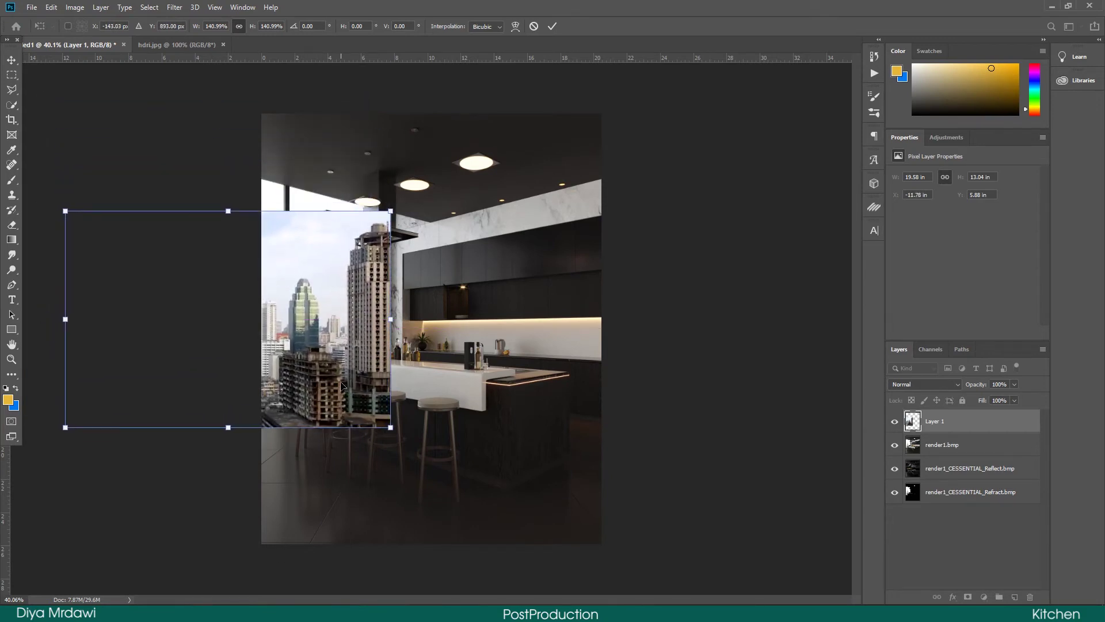
# - Enlarge the city photo to about 162%, lower its fill to 59%, and align it with the rendered window view
pyautogui.moveTo(391, 211); pyautogui.dragTo(421, 179)
pyautogui.moveTo(1014, 400); pyautogui.dragTo(995, 414)
pyautogui.moveTo(369, 401); pyautogui.dragTo(357, 392)
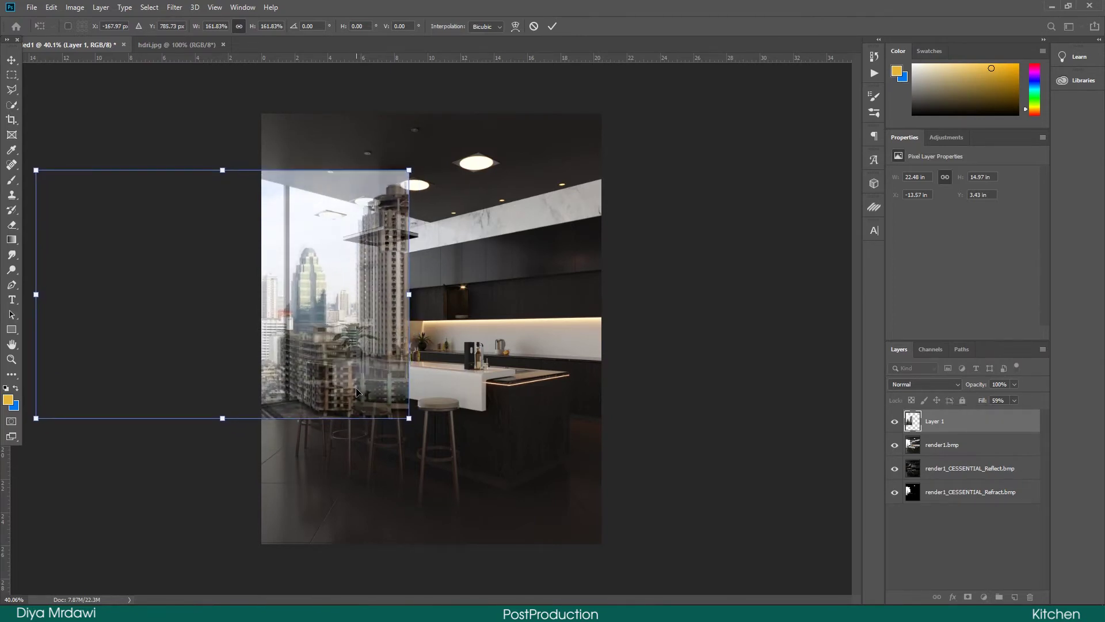
# - Compare the placed city photo with the rendered window view by toggling the photo layer's visibility
pyautogui.click(894, 422)
pyautogui.click(894, 422)
pyautogui.click(894, 422)
pyautogui.click(894, 422)
pyautogui.click(895, 422)
pyautogui.click(895, 425)
pyautogui.click(895, 425)
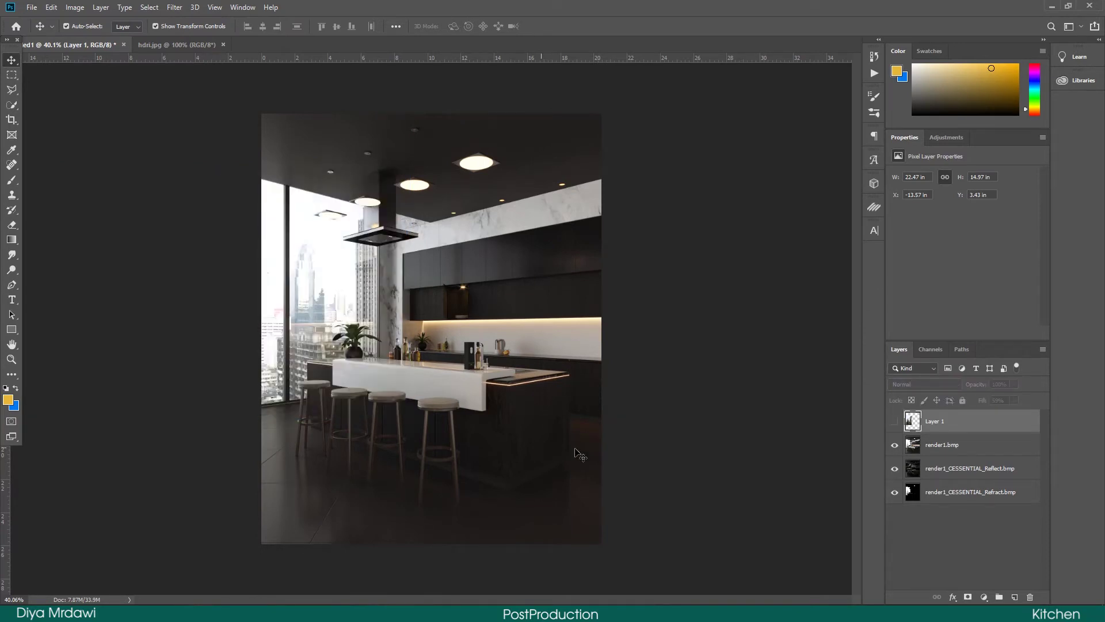
pyautogui.click(895, 422)
pyautogui.click(895, 422)
pyautogui.click(894, 422)
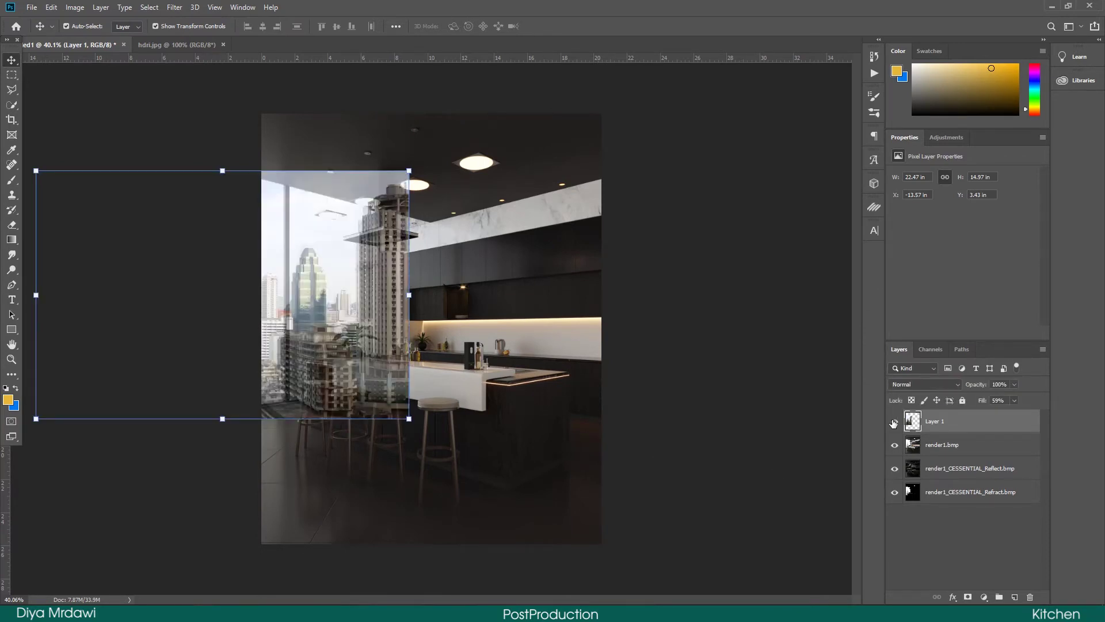
# - Hide the city photo, main render and reflection pass layers, and select the refraction pass layer
pyautogui.click(895, 422)
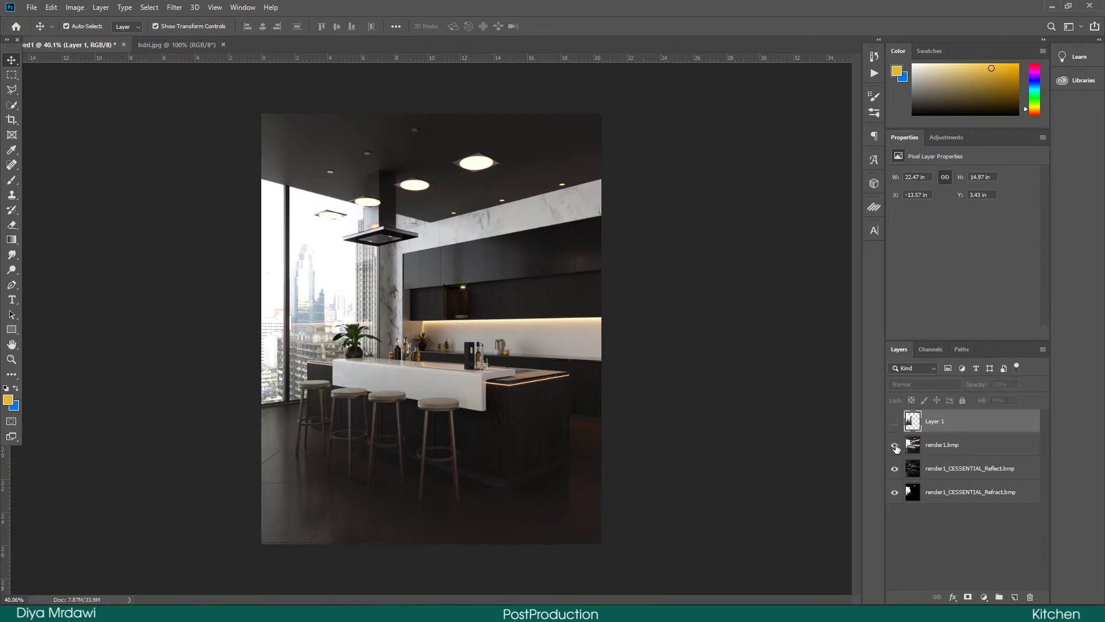
pyautogui.click(895, 469)
pyautogui.click(956, 491)
pyautogui.scroll(5, 278, 309)
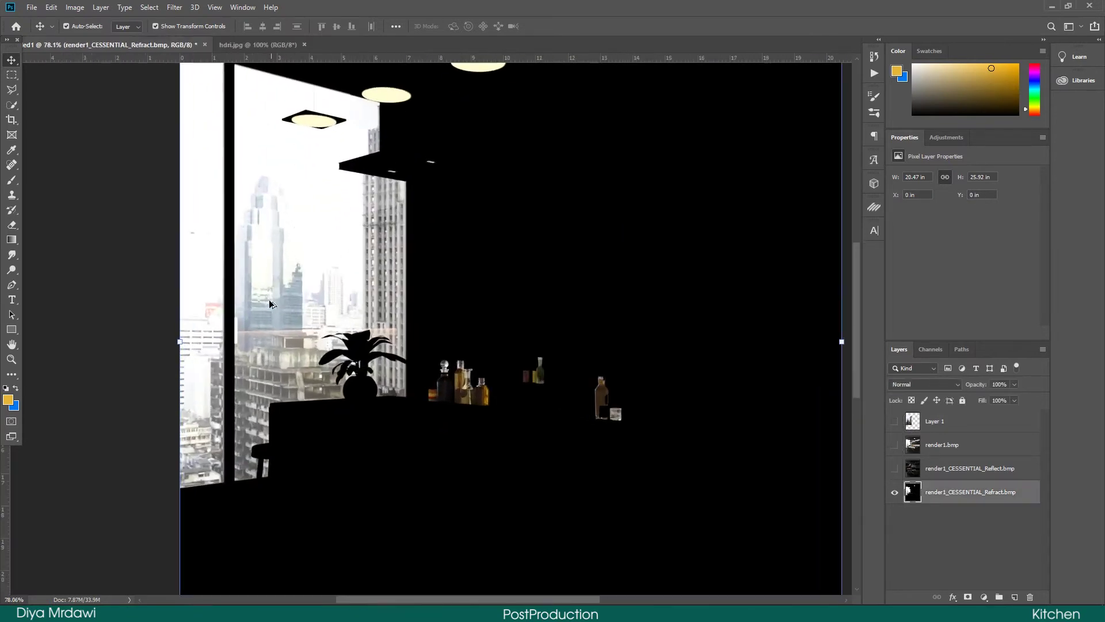
pyautogui.scroll(-2, 256, 304)
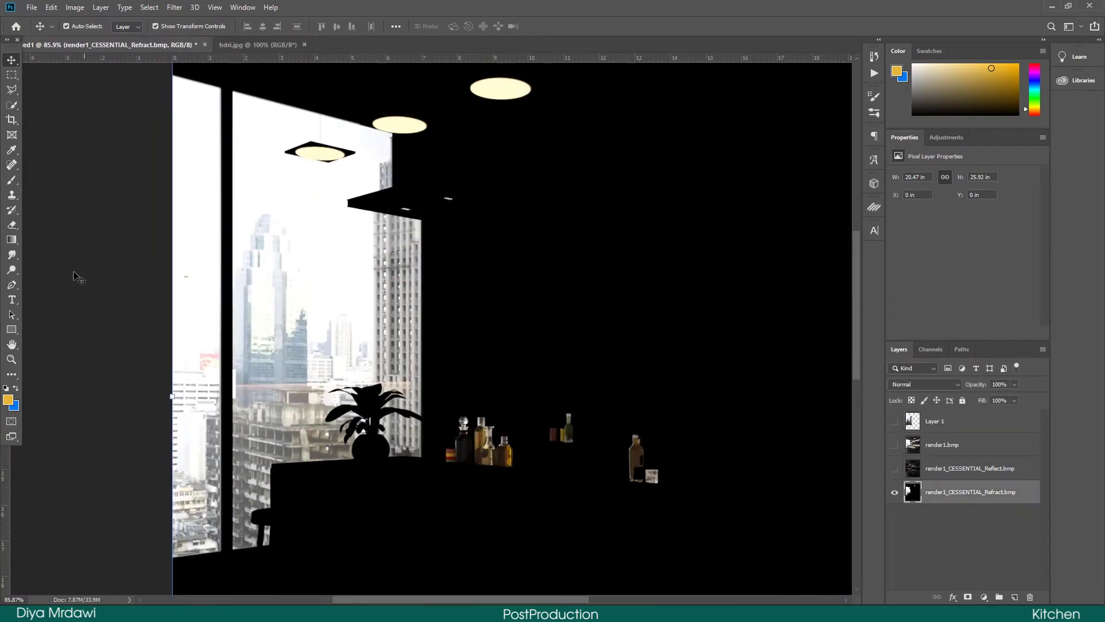
# - Select both window panes on the refraction pass with Quick Selection, using a brush size of 50
pyautogui.click(11, 106)
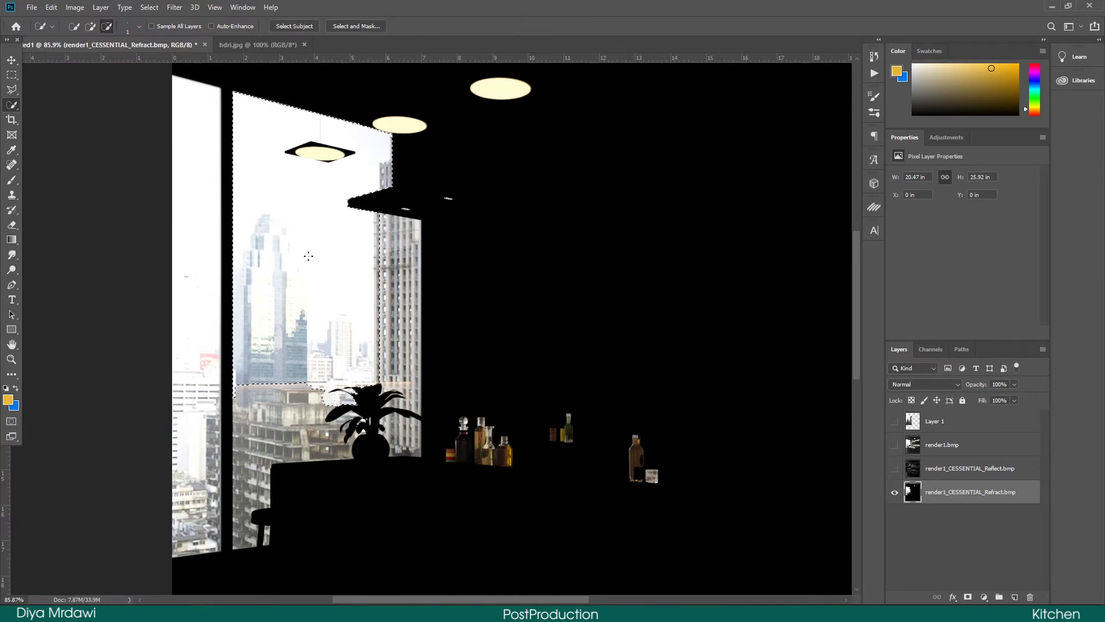
pyautogui.press(']')
pyautogui.press(']')
pyautogui.press(']')
pyautogui.press(']')
pyautogui.press(']')
pyautogui.press(']')
pyautogui.press(']')
pyautogui.press(']')
pyautogui.press(']')
pyautogui.press(']')
pyautogui.press(']')
pyautogui.press(']')
pyautogui.press(']')
pyautogui.hotkey('ctrl', 'd')
pyautogui.moveTo(286, 296)
pyautogui.mouseDown()
pyautogui.moveTo(354, 289)
pyautogui.moveTo(390, 246)
pyautogui.moveTo(399, 287)
pyautogui.moveTo(351, 178)
pyautogui.mouseUp()
pyautogui.moveTo(184, 112); pyautogui.dragTo(196, 521)
pyautogui.scroll(3, 196, 520)
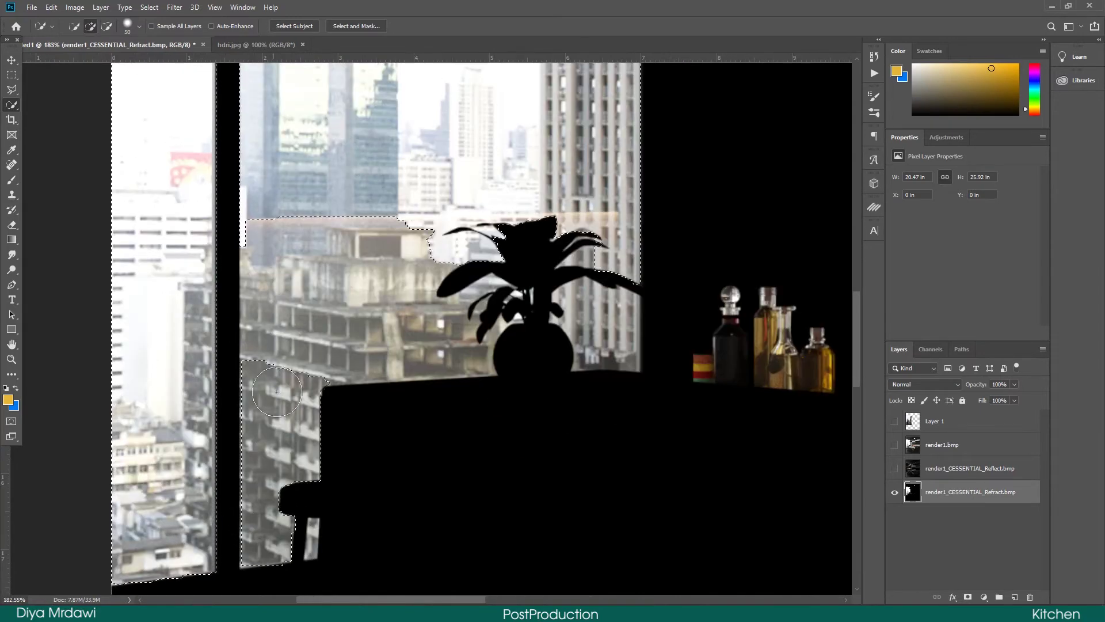
pyautogui.scroll(3, 313, 529)
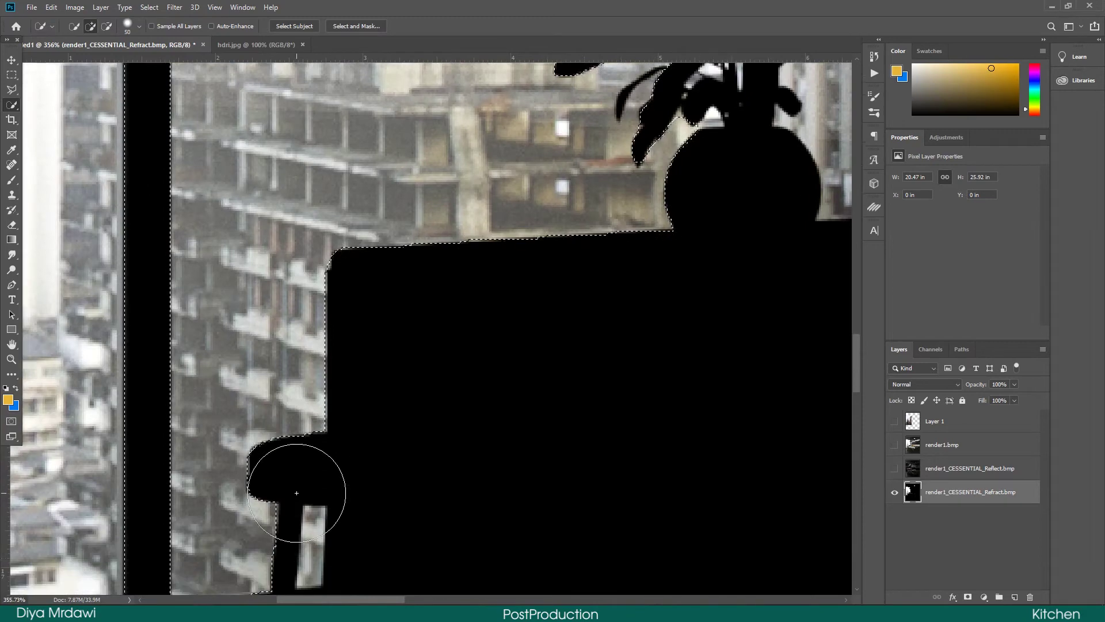
# - Reduce the Quick Selection brush to 5 and add the small gap between the stool legs to the window selection
pyautogui.scroll(-3, 297, 492)
pyautogui.press('[')
pyautogui.press('[')
pyautogui.press('[')
pyautogui.press('[')
pyautogui.press('[')
pyautogui.press('[')
pyautogui.press('[')
pyautogui.press('[')
pyautogui.press('[')
pyautogui.moveTo(312, 452); pyautogui.dragTo(312, 480)
pyautogui.scroll(-3, 311, 432)
pyautogui.scroll(-3, 379, 404)
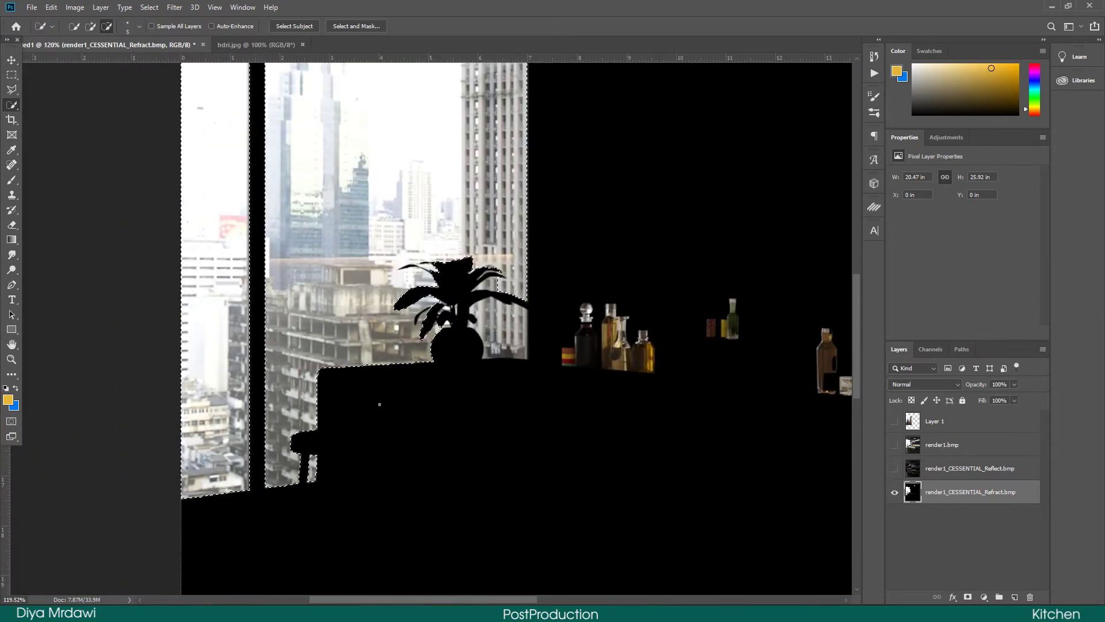
# - Refine the window selection around the potted plant, adding the view between its leaves and beside the pot
pyautogui.scroll(3, 501, 345)
pyautogui.moveTo(442, 300)
pyautogui.mouseDown()
pyautogui.moveTo(509, 360)
pyautogui.moveTo(522, 317)
pyautogui.mouseUp()
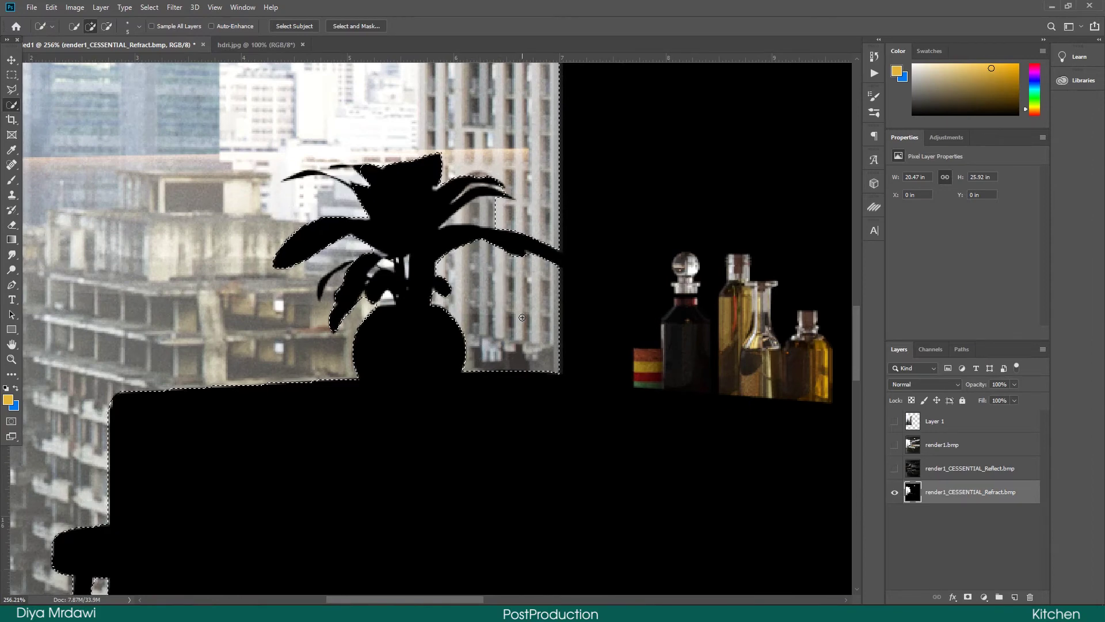
pyautogui.scroll(4, 433, 310)
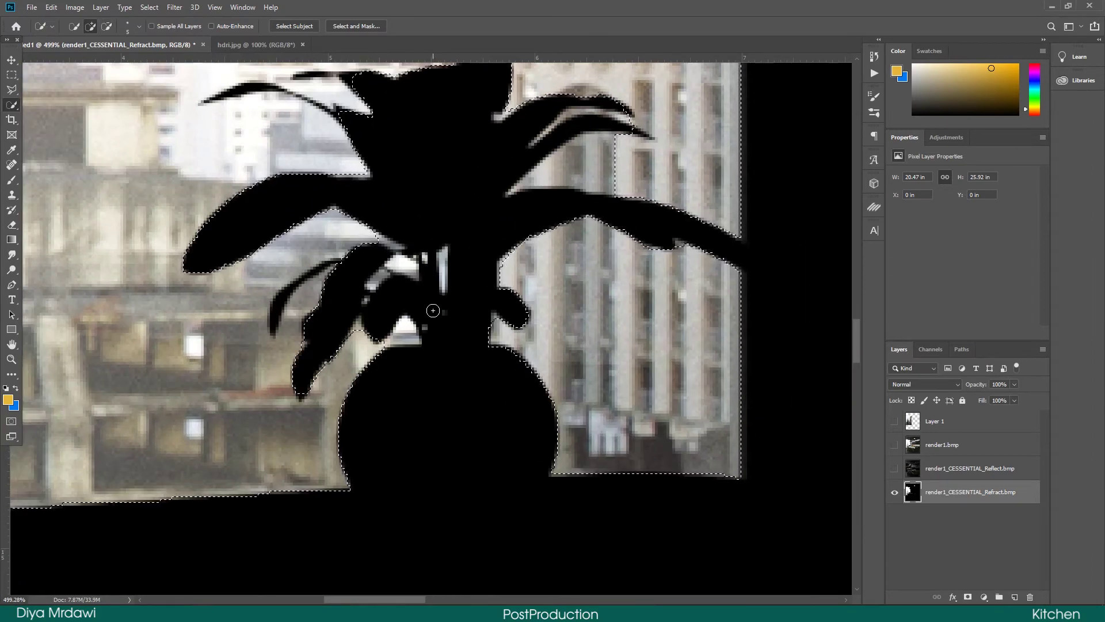
pyautogui.scroll(-4, 433, 310)
pyautogui.scroll(3, 451, 272)
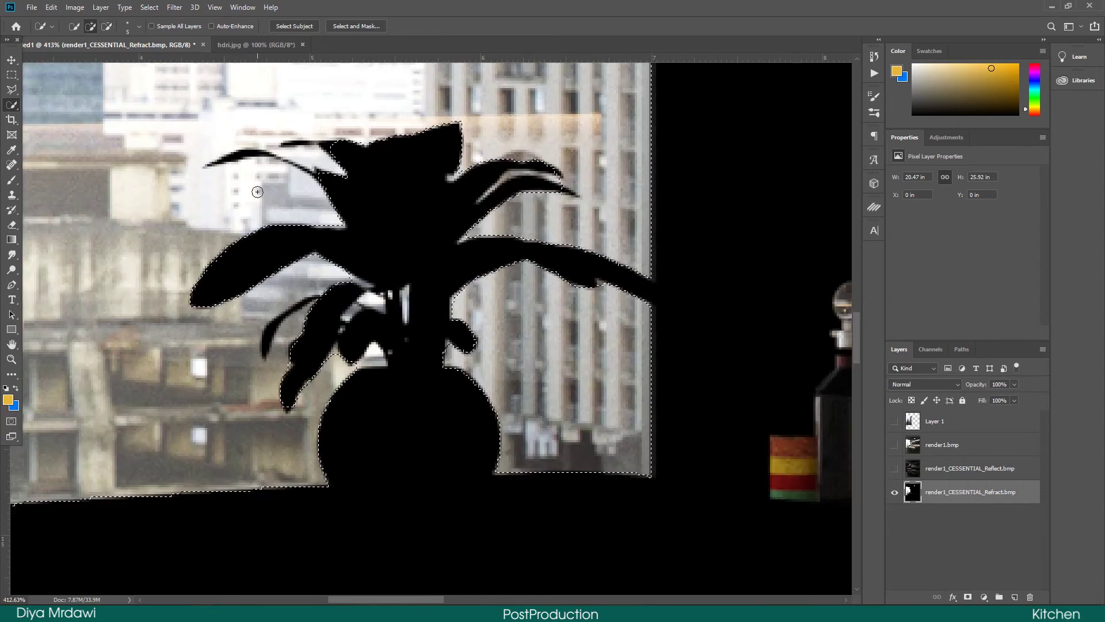
pyautogui.scroll(-8, 257, 191)
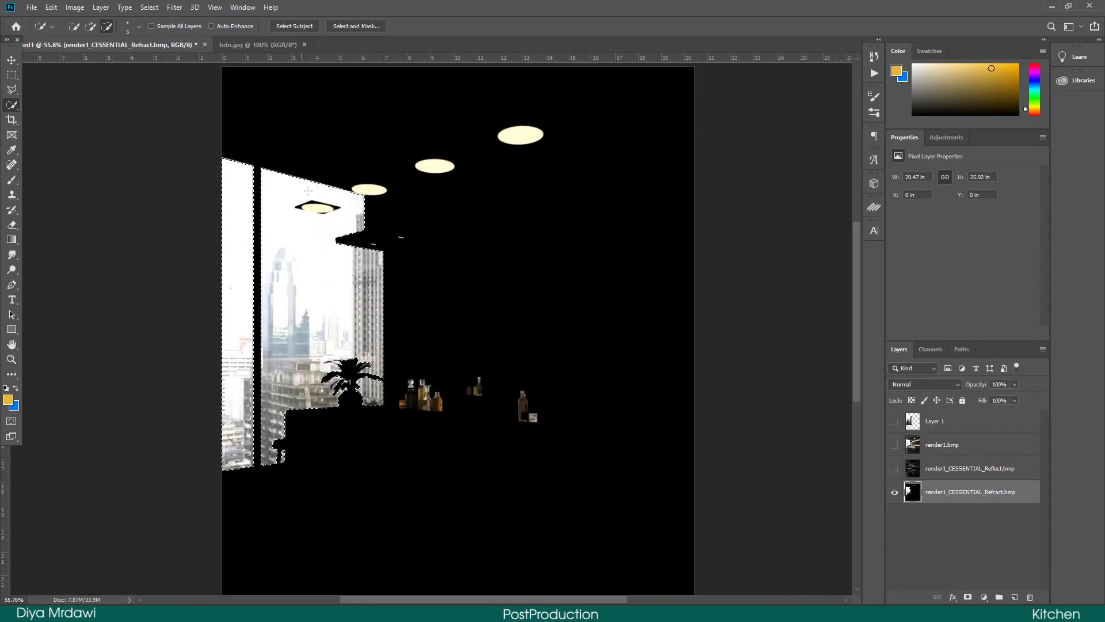
# - Subtract the square pendant lamp hanging in front of the glass from the window selection
pyautogui.scroll(7, 308, 190)
pyautogui.click(106, 27)
pyautogui.moveTo(280, 222); pyautogui.dragTo(233, 238)
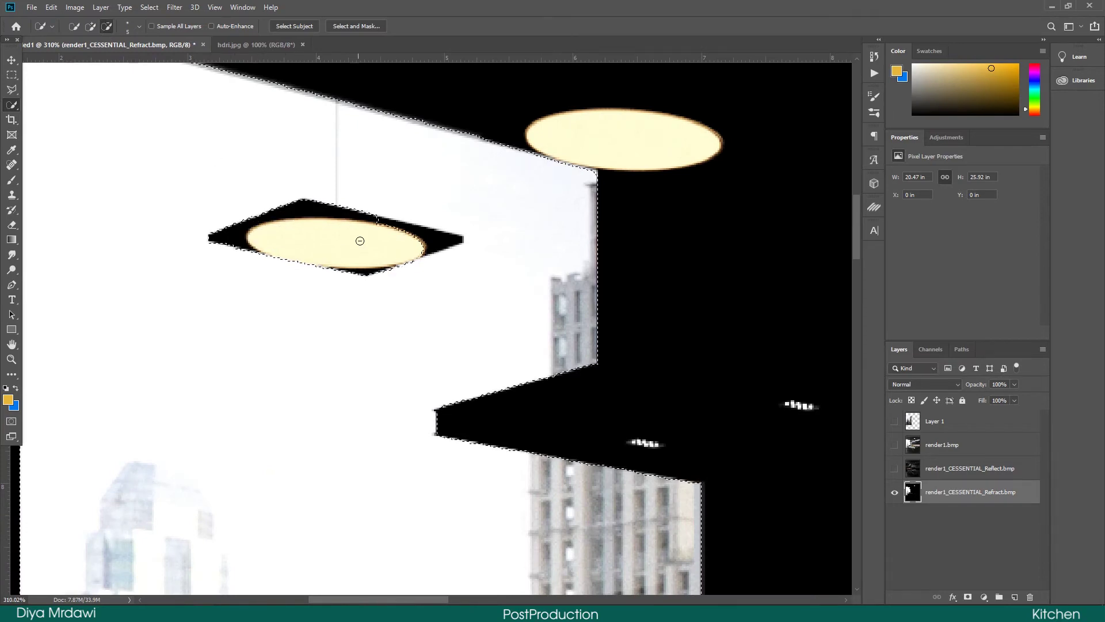
pyautogui.scroll(-5, 372, 270)
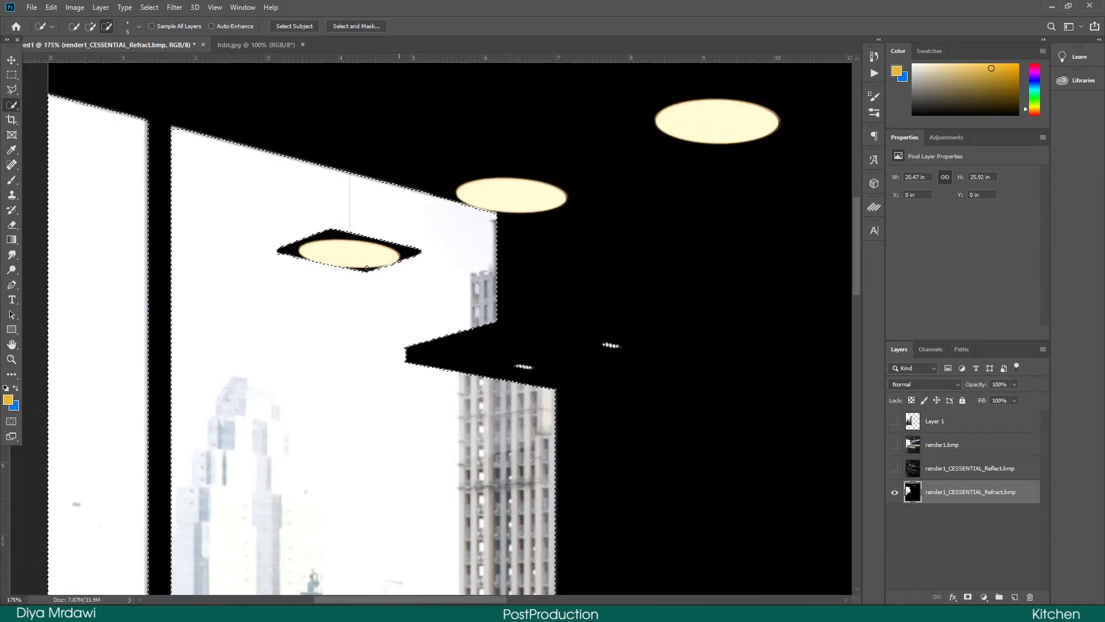
pyautogui.scroll(3, 361, 214)
pyautogui.scroll(-6, 358, 240)
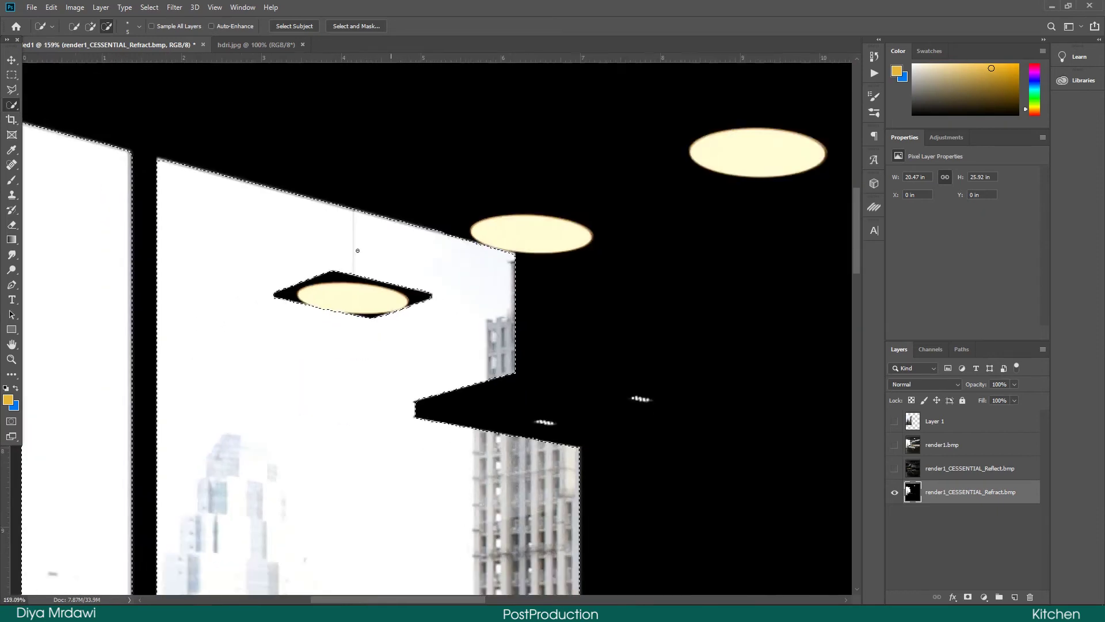
# - Copy the selected window area of the city photo to a new layer and hide the original photo layer
pyautogui.press('m')
pyautogui.scroll(3, 355, 522)
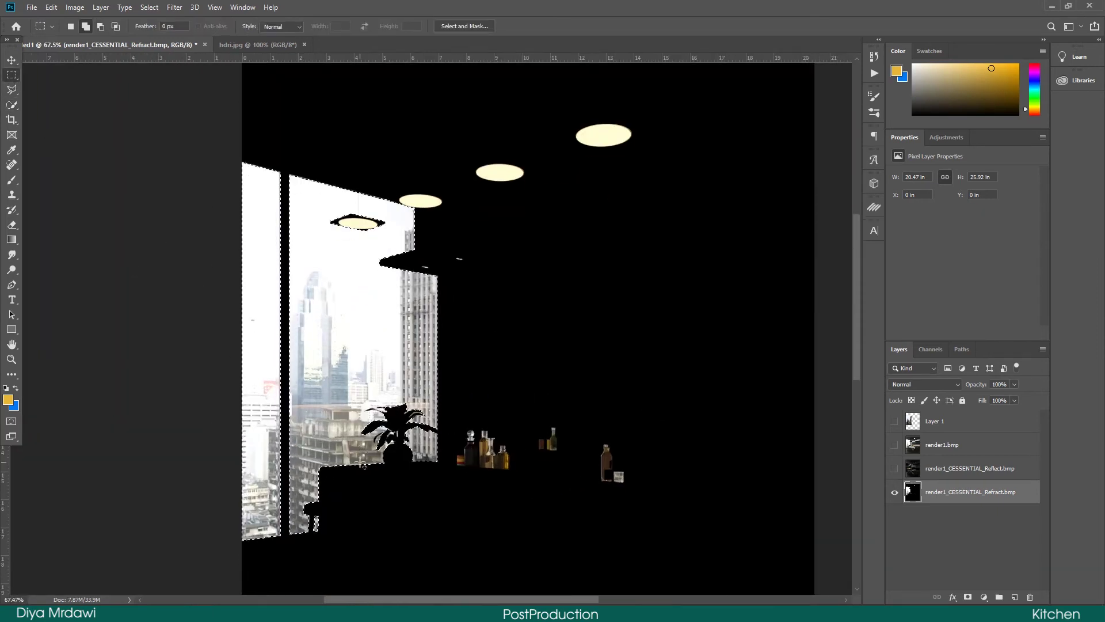
pyautogui.click(938, 429)
pyautogui.click(894, 421)
pyautogui.rightClick(344, 333)
pyautogui.click(420, 415)
pyautogui.click(895, 446)
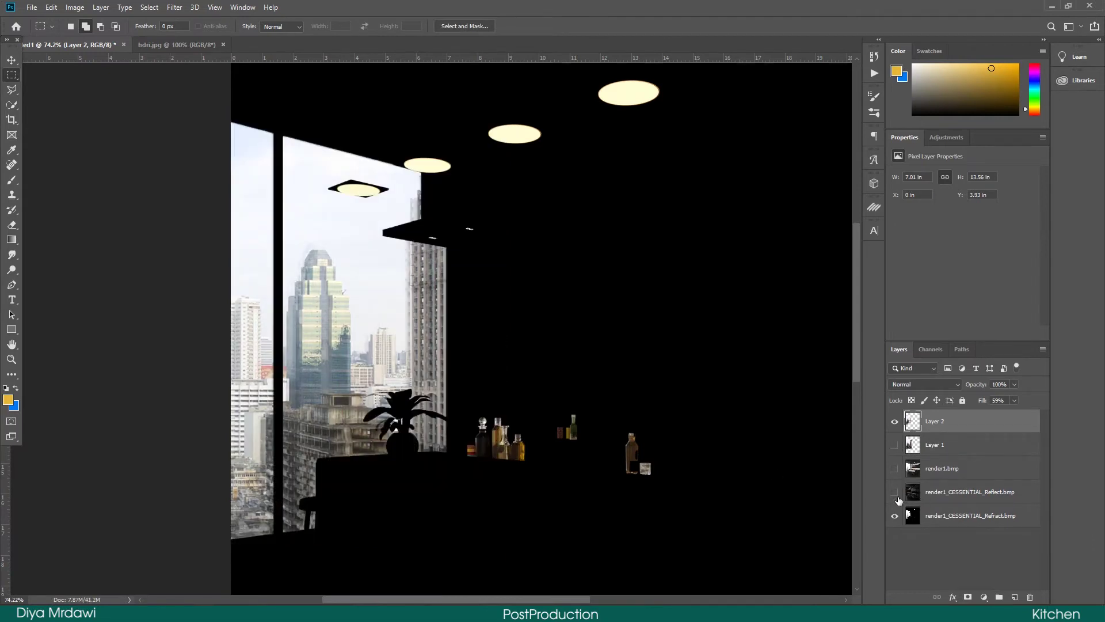
# - Move the original city photo layer below all others and show the main render and reflection pass layers
pyautogui.moveTo(956, 447); pyautogui.dragTo(953, 529)
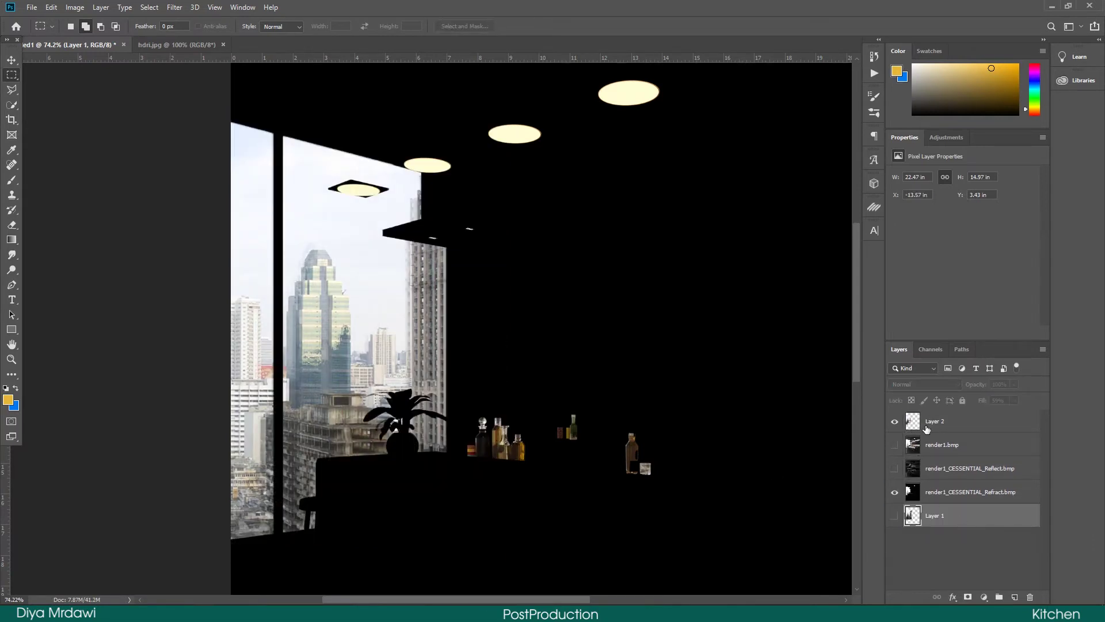
pyautogui.click(895, 469)
pyautogui.hotkey('ctrl', '0')
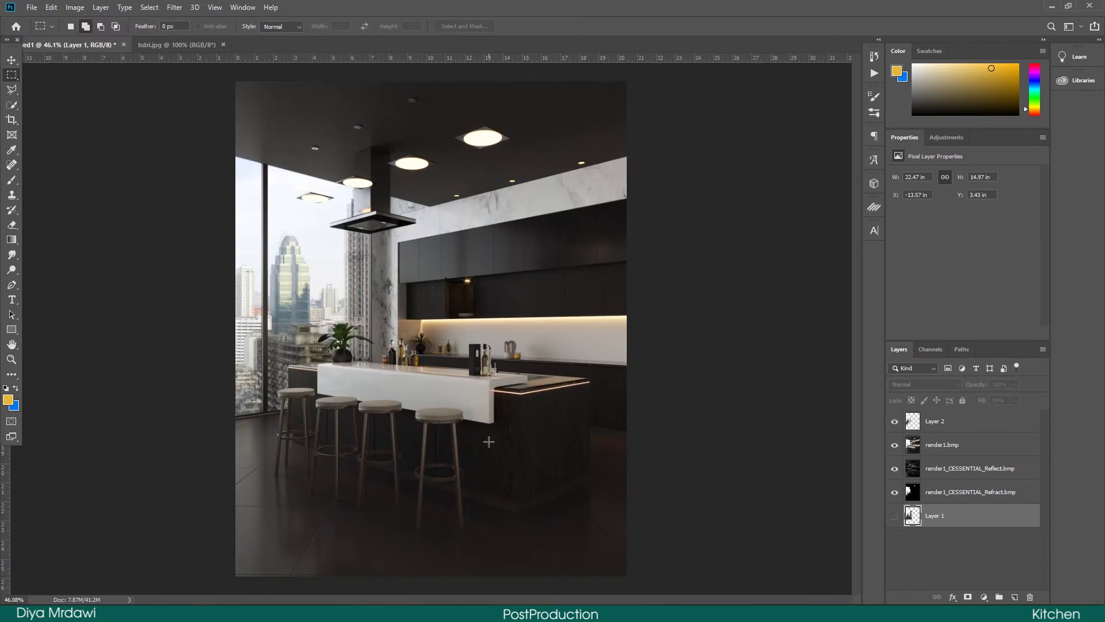
# - Set the fill of the window cutout, Layer 2, to 76%
pyautogui.click(975, 421)
pyautogui.moveTo(1011, 406); pyautogui.dragTo(1088, 410)
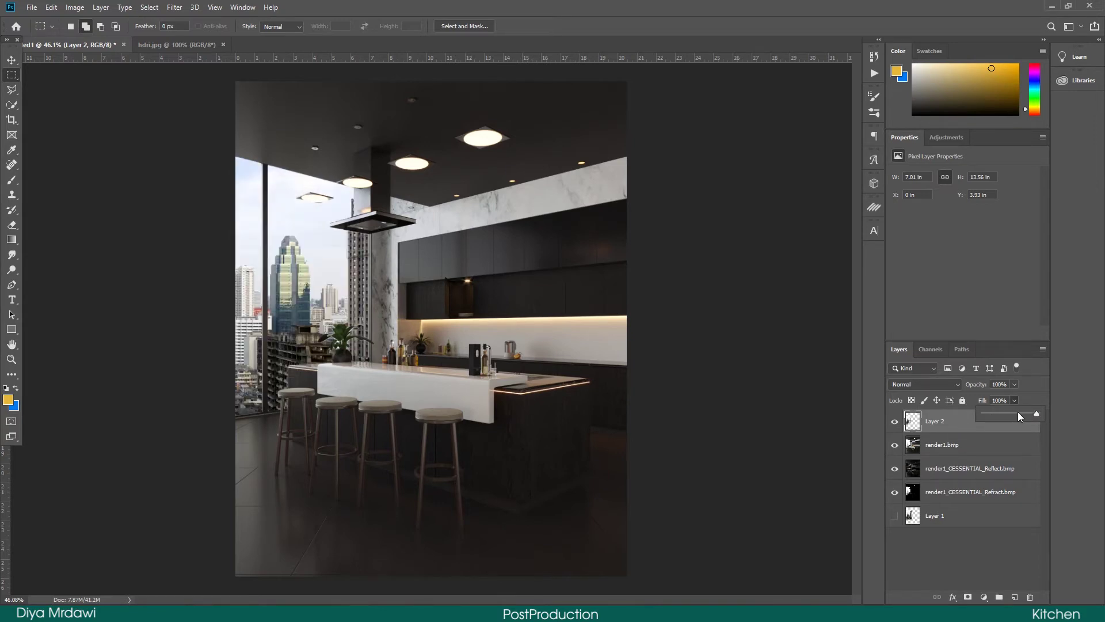
pyautogui.moveTo(1017, 415); pyautogui.dragTo(1024, 416)
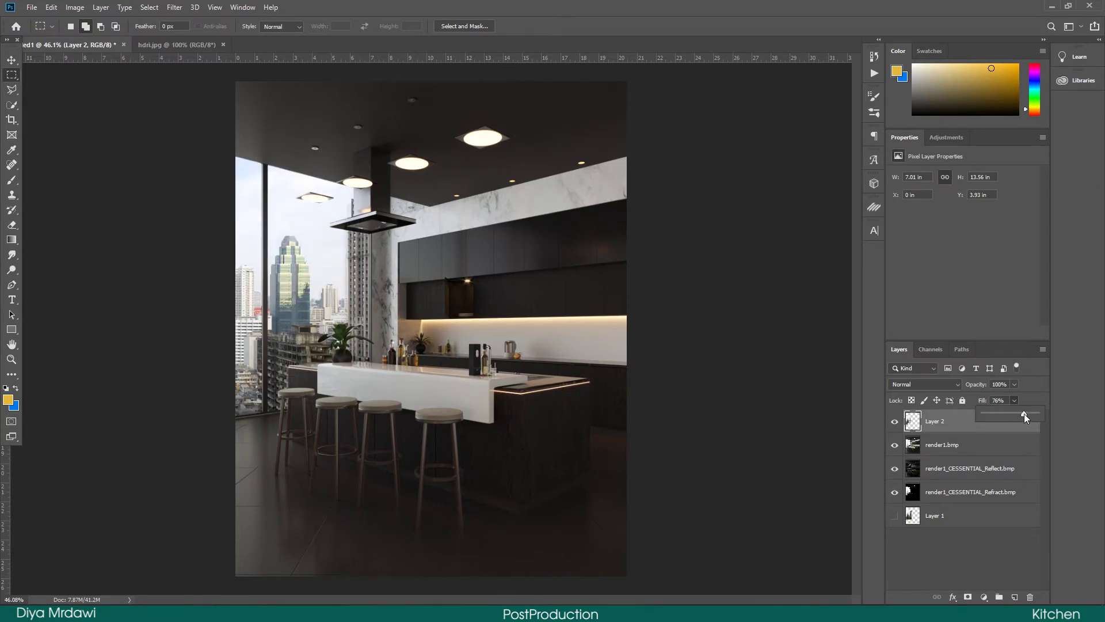
# - Move the reflection pass layer to the top of the stack and set its blend mode to Screen
pyautogui.click(959, 466)
pyautogui.moveTo(962, 468); pyautogui.dragTo(950, 419)
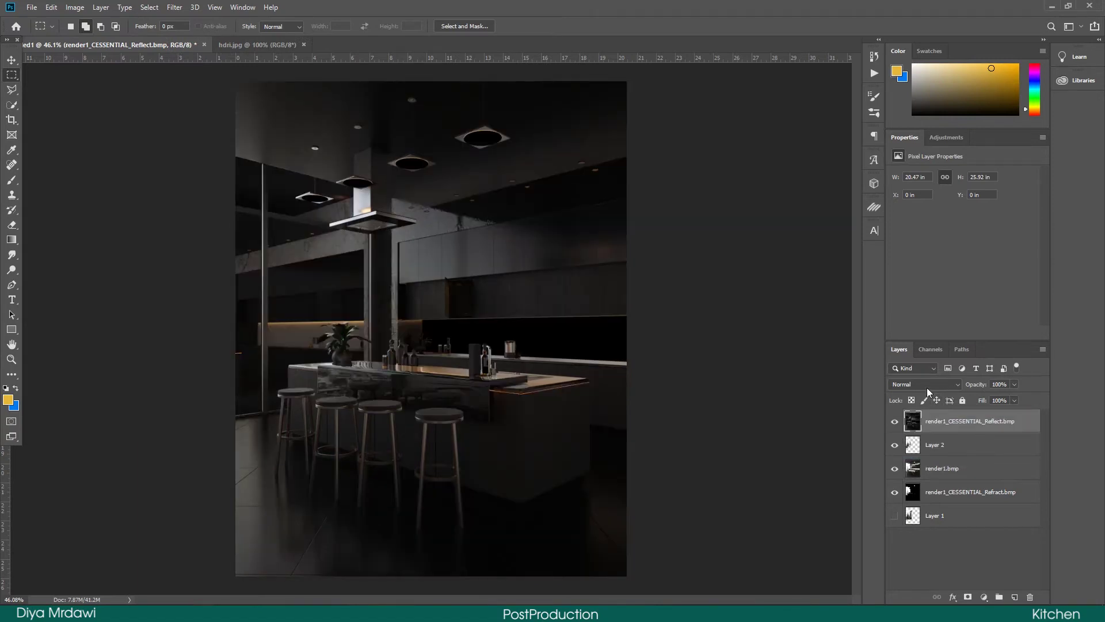
pyautogui.click(927, 387)
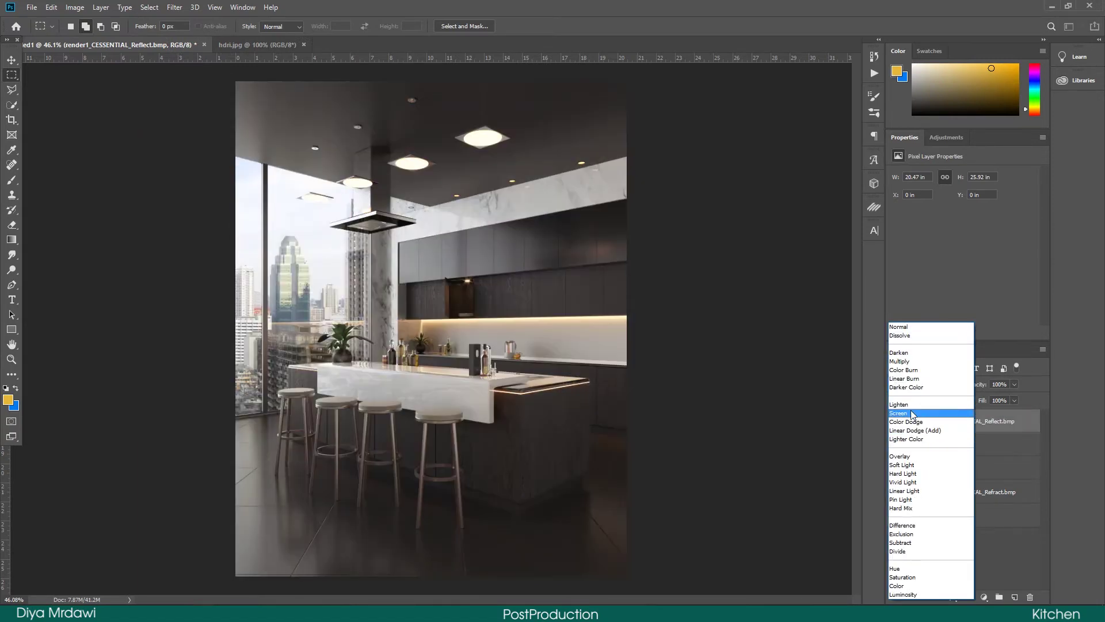
pyautogui.click(903, 412)
# - Compare the kitchen with and without the screened reflection pass by toggling that layer's visibility
pyautogui.click(894, 424)
pyautogui.click(894, 425)
pyautogui.click(894, 425)
pyautogui.click(894, 425)
pyautogui.click(894, 424)
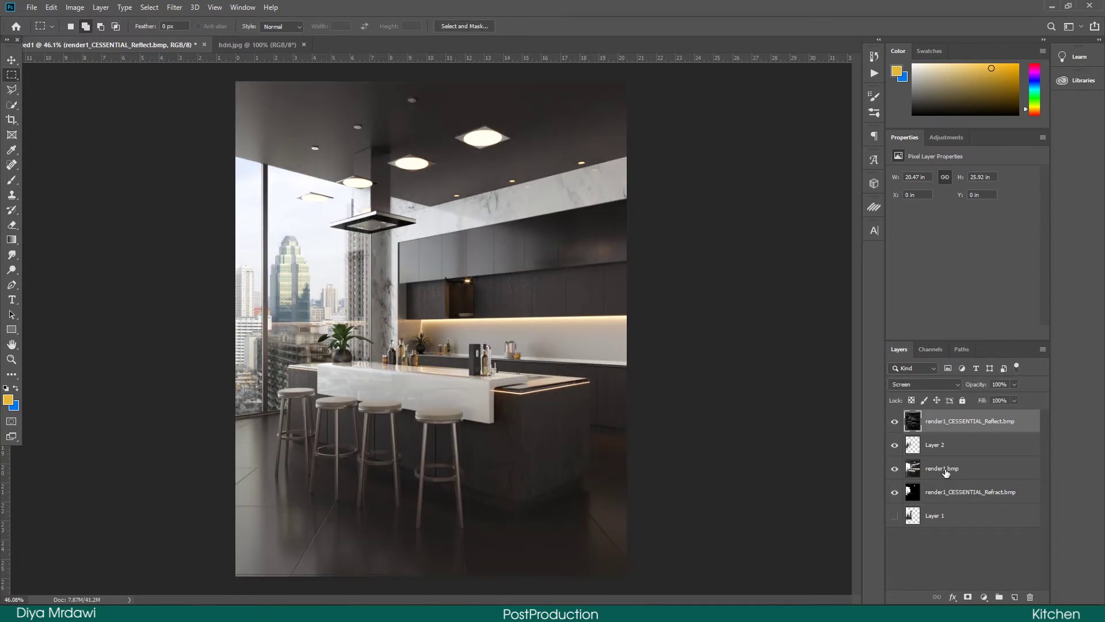
# - Move the refraction pass layer above the reflection pass and set its blend mode to Screen
pyautogui.moveTo(949, 497); pyautogui.dragTo(947, 413)
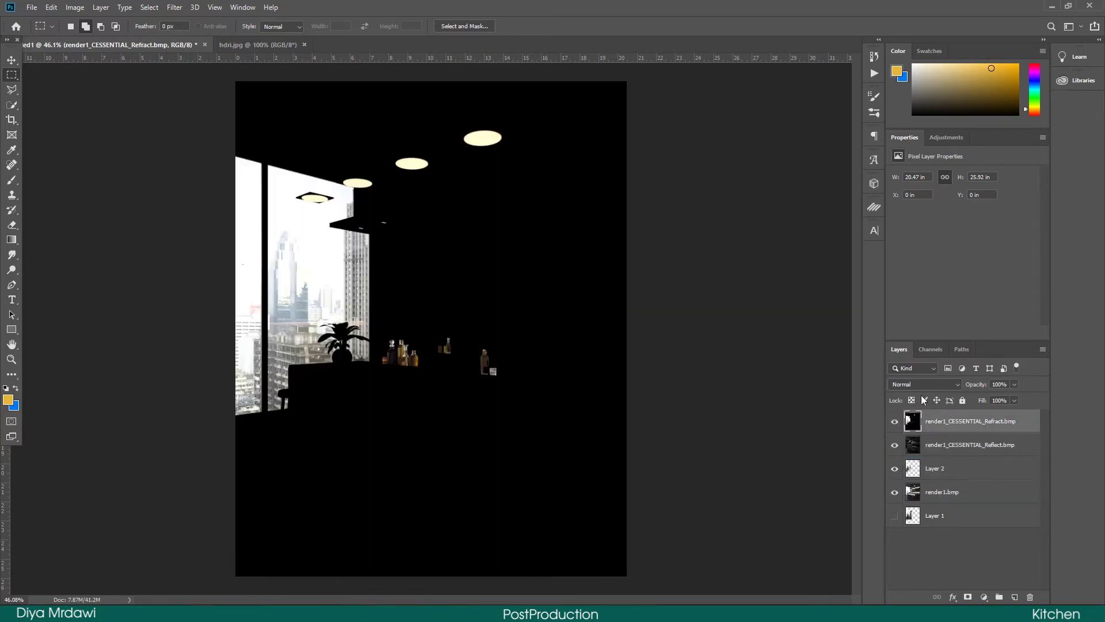
pyautogui.click(924, 384)
pyautogui.click(899, 413)
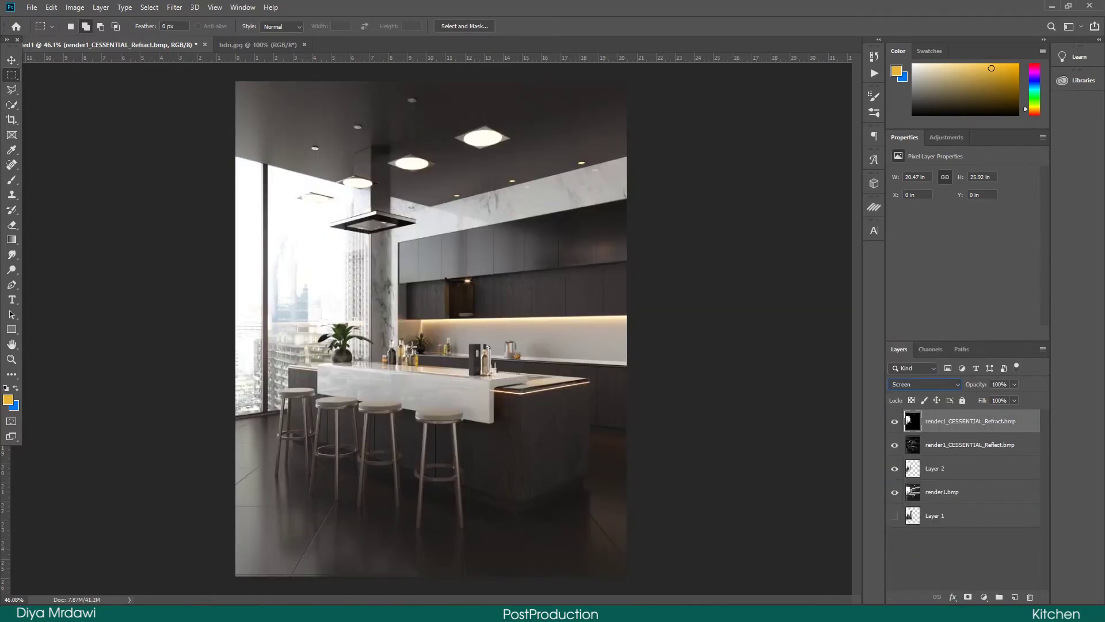
# - Inspect the counter area up close, toggling the refraction pass and the reflection pass to compare their effects
pyautogui.press('v')
pyautogui.scroll(5, 435, 366)
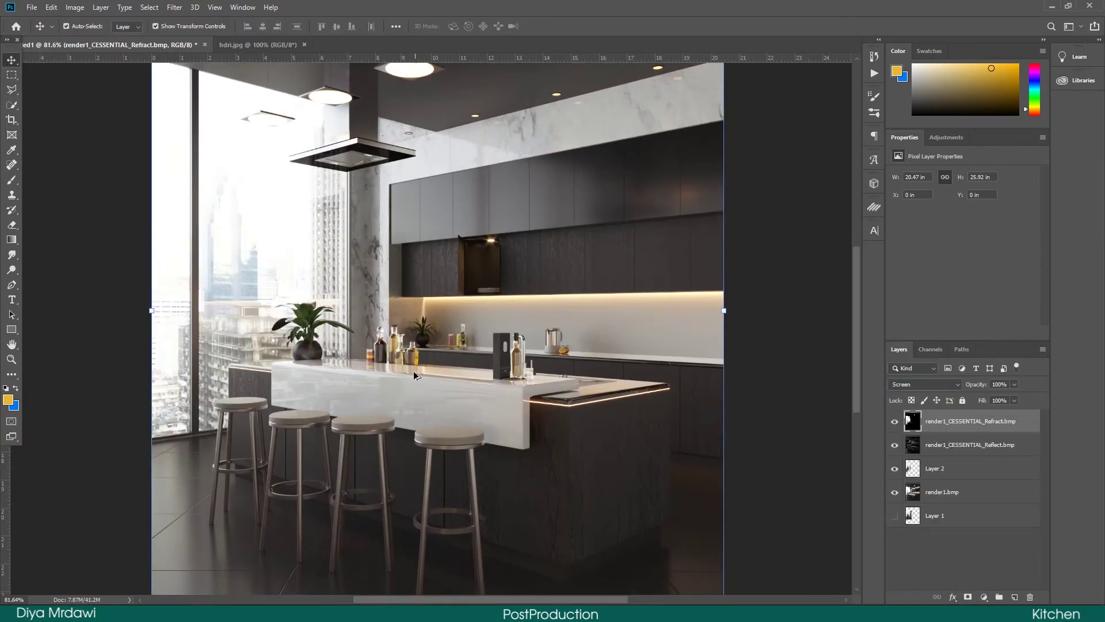
pyautogui.click(893, 421)
pyautogui.click(893, 421)
pyautogui.click(893, 421)
pyautogui.click(894, 421)
pyautogui.click(895, 445)
pyautogui.click(895, 445)
pyautogui.click(895, 446)
pyautogui.click(895, 446)
pyautogui.click(894, 446)
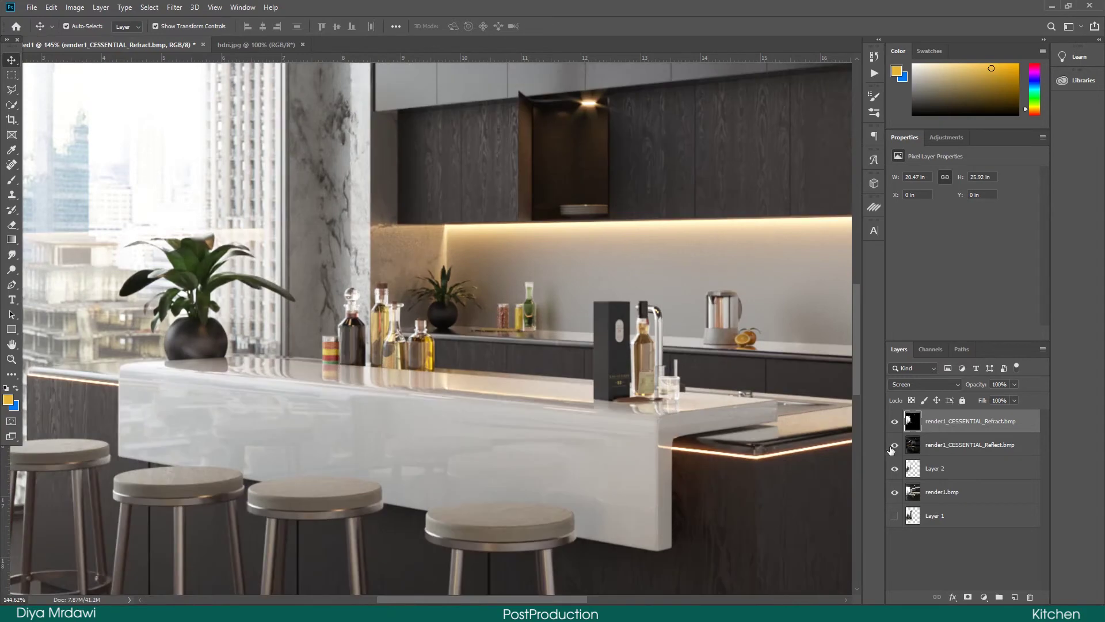
# - Compare the whole kitchen image with and without the refraction pass by toggling that layer's visibility
pyautogui.scroll(-5, 612, 424)
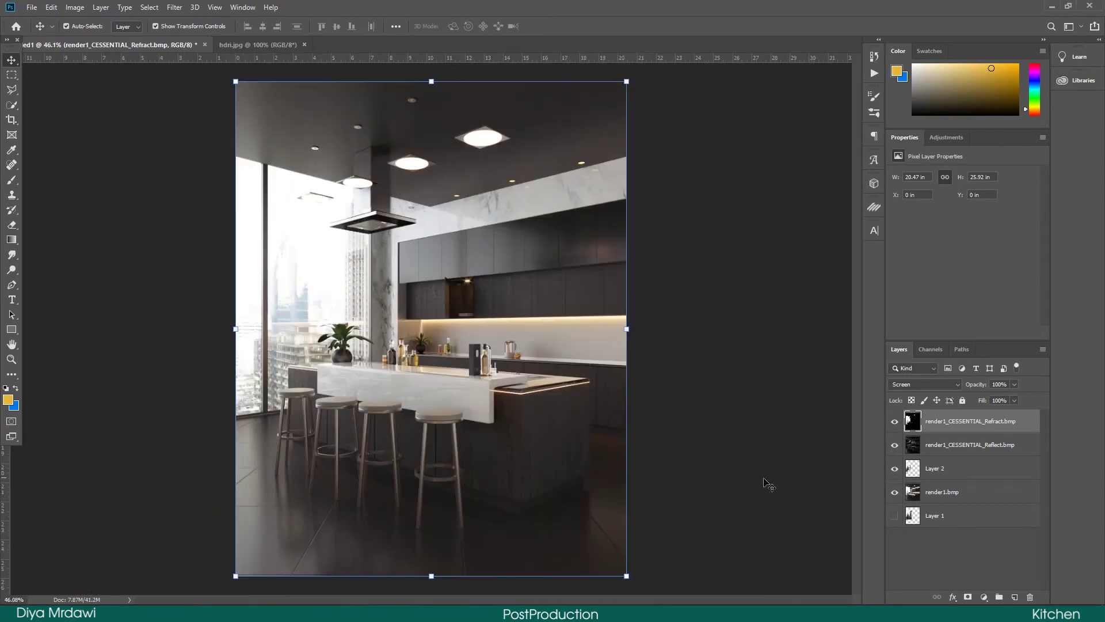
pyautogui.click(895, 421)
pyautogui.click(894, 421)
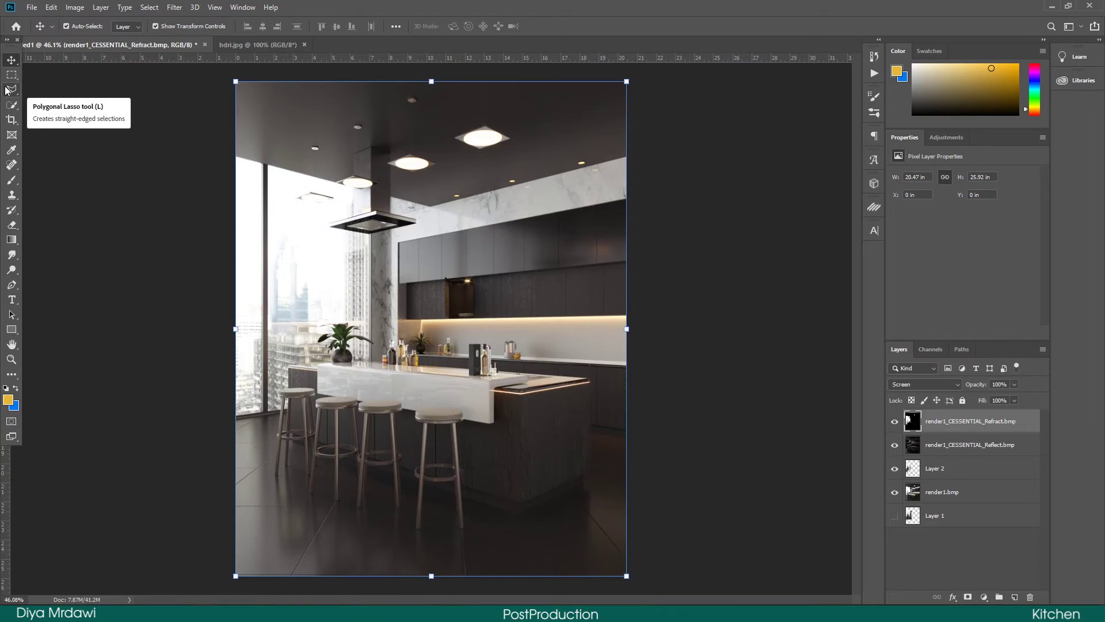
# - Load the window area as a selection and erase the refraction pass inside it with a soft 800 px Eraser at 17% flow
pyautogui.click(12, 224)
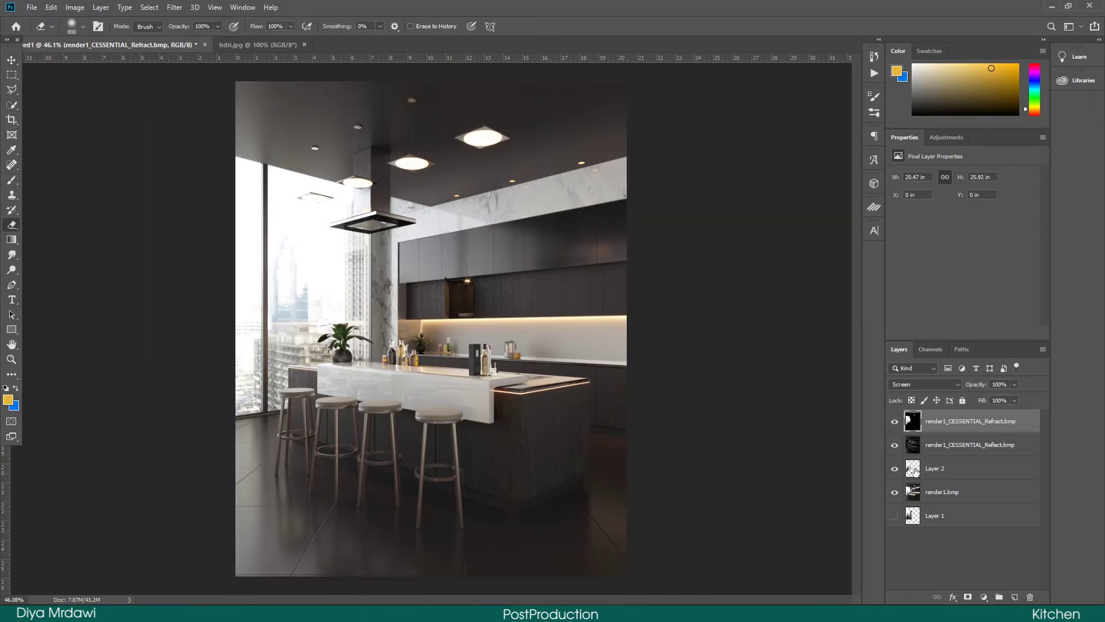
pyautogui.scroll(2, 321, 311)
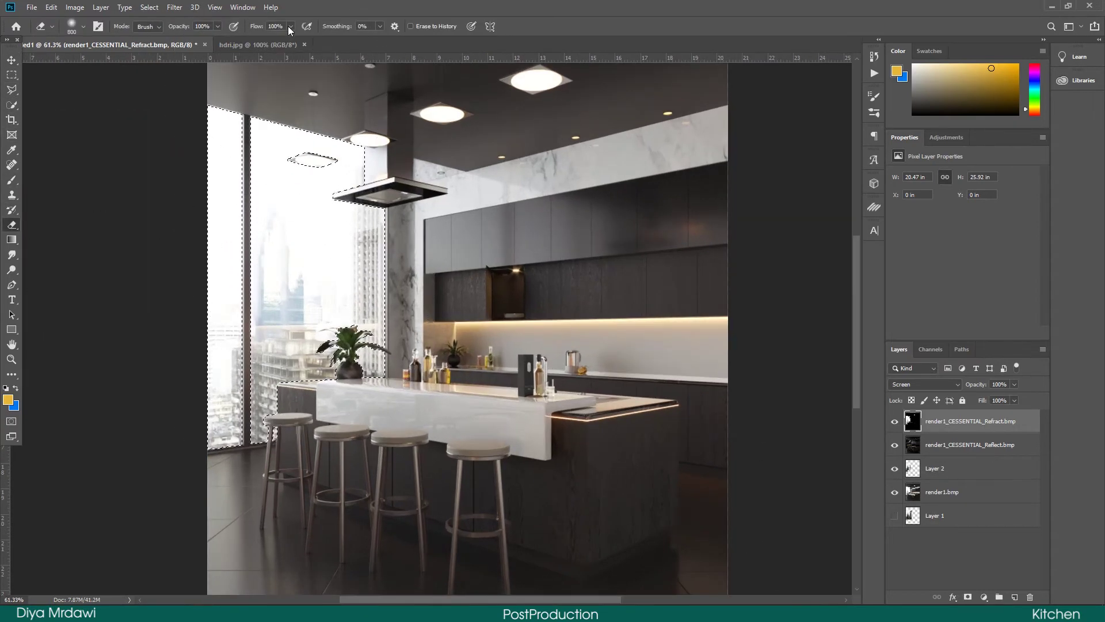
pyautogui.moveTo(249, 257)
pyautogui.mouseDown()
pyautogui.moveTo(363, 323)
pyautogui.moveTo(239, 358)
pyautogui.mouseUp()
pyautogui.moveTo(237, 153)
pyautogui.mouseDown()
pyautogui.moveTo(196, 345)
pyautogui.moveTo(345, 207)
pyautogui.moveTo(297, 206)
pyautogui.mouseUp()
pyautogui.moveTo(265, 347)
pyautogui.mouseDown()
pyautogui.moveTo(227, 185)
pyautogui.moveTo(291, 161)
pyautogui.moveTo(318, 218)
pyautogui.mouseUp()
# - Compare the city view in the window with and without the partly erased refraction pass
pyautogui.click(895, 422)
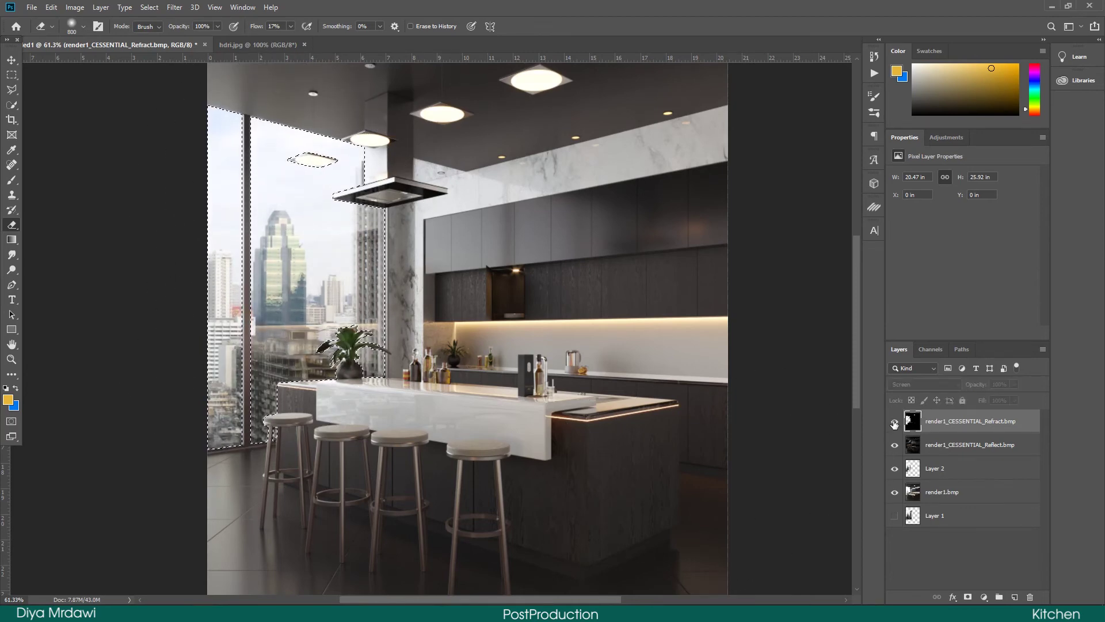
pyautogui.click(895, 422)
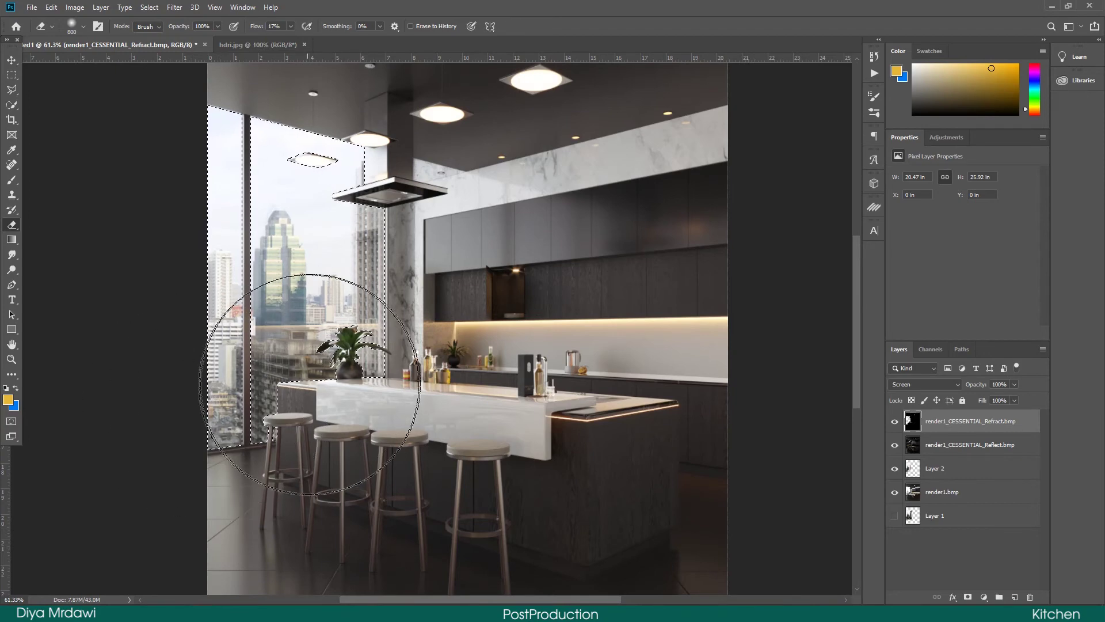
pyautogui.click(895, 421)
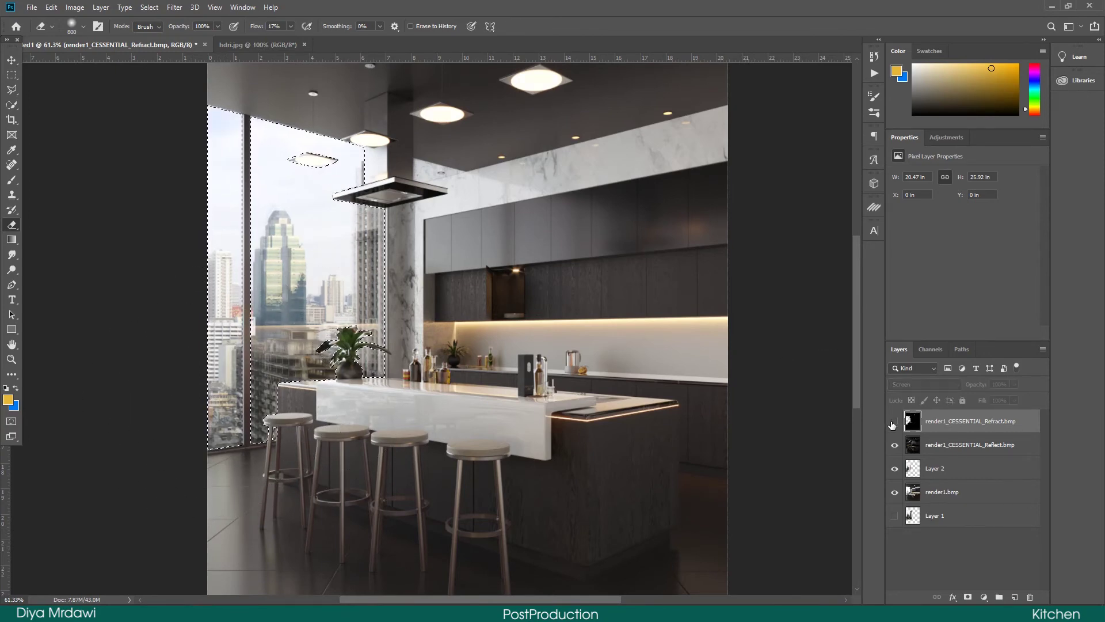
pyautogui.click(895, 422)
pyautogui.scroll(1, 391, 392)
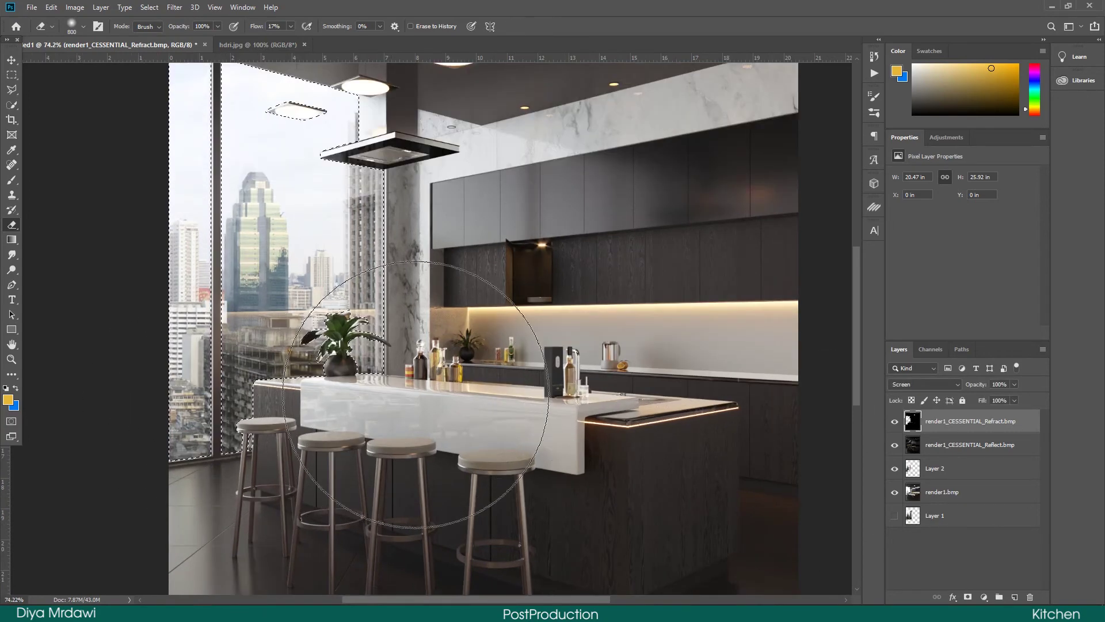
# - Deselect the window area, lower the refraction pass's fill to 43% and toggle the layer to judge the effect around the counter
pyautogui.scroll(-2, 538, 380)
pyautogui.scroll(-1, 543, 391)
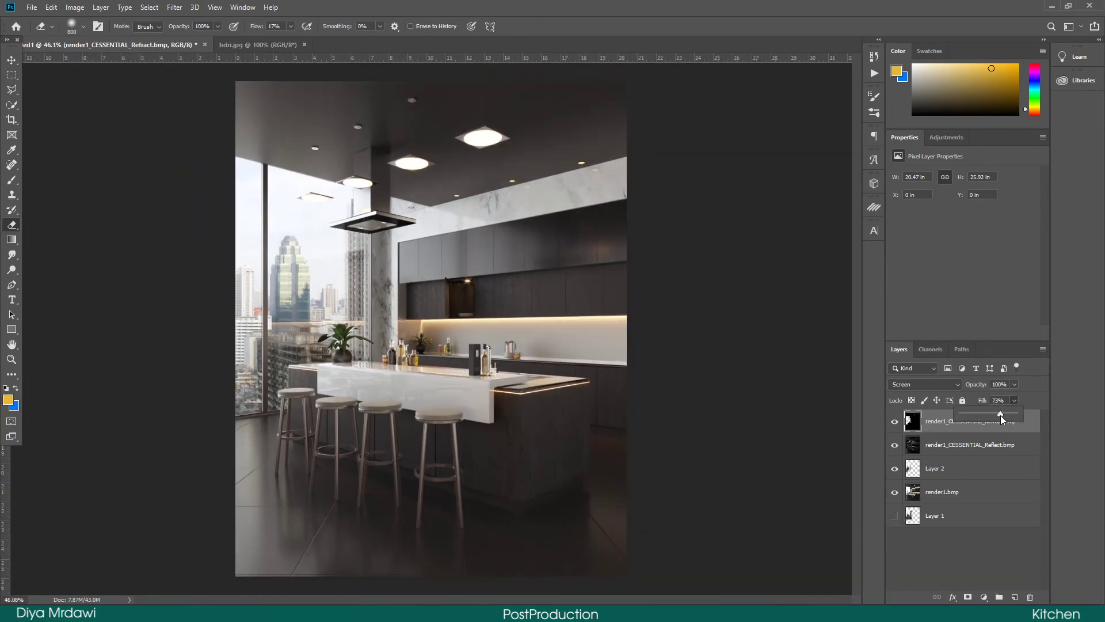
pyautogui.scroll(5, 403, 357)
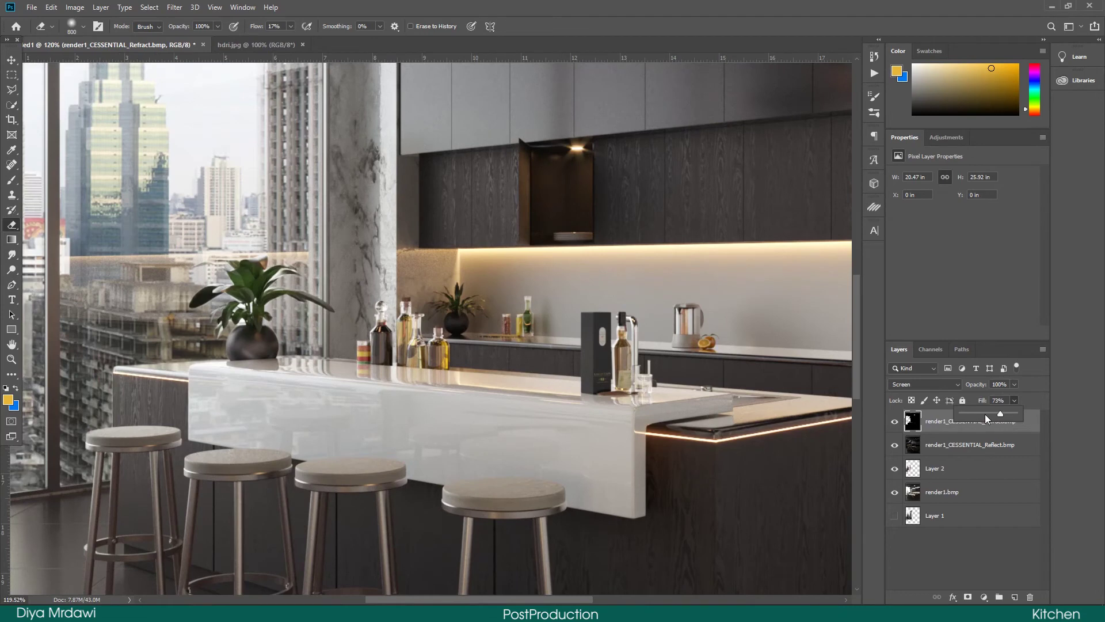
pyautogui.click(895, 421)
pyautogui.click(895, 422)
# - Lower the reflection pass's fill to 50%, toggling its visibility to judge the reflections on the counter
pyautogui.click(965, 453)
pyautogui.click(895, 445)
pyautogui.click(895, 445)
pyautogui.moveTo(1000, 413); pyautogui.dragTo(996, 413)
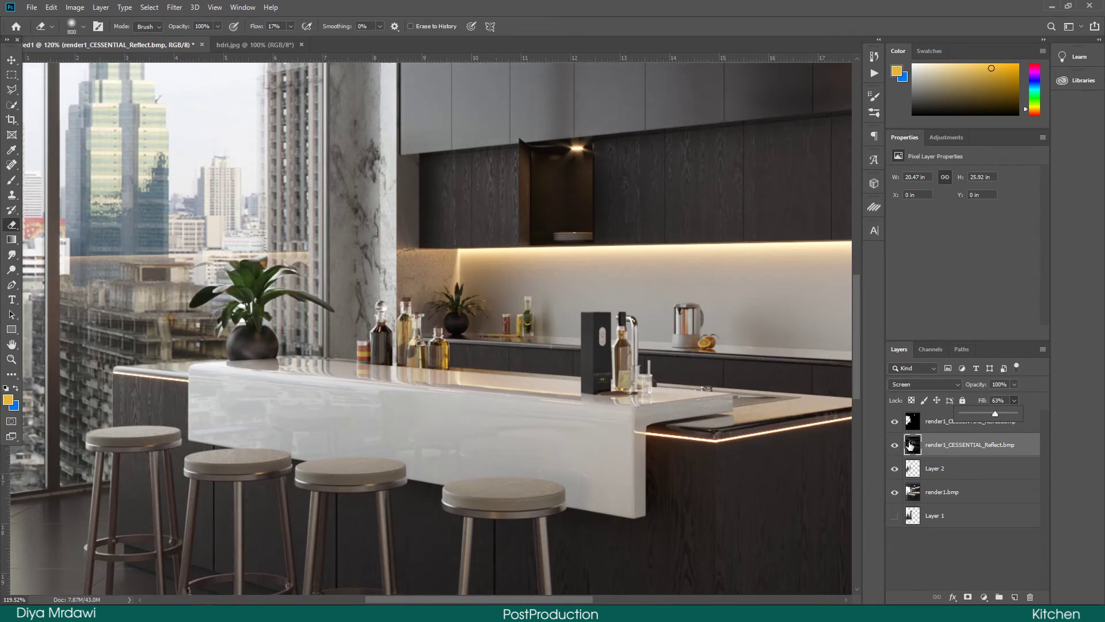
pyautogui.click(895, 446)
pyautogui.click(895, 446)
pyautogui.moveTo(1007, 412); pyautogui.dragTo(1008, 414)
pyautogui.scroll(-3, 649, 396)
pyautogui.scroll(-1, 650, 397)
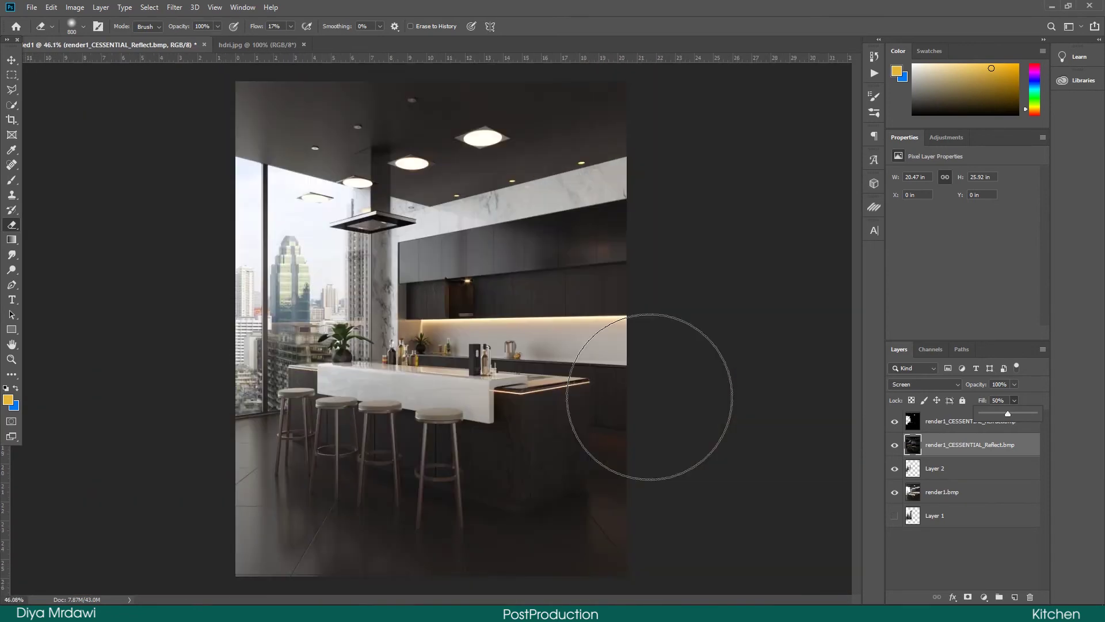
# - Add a new layer above the refraction pass and make blue 0079f5 the foreground colour
pyautogui.click(961, 429)
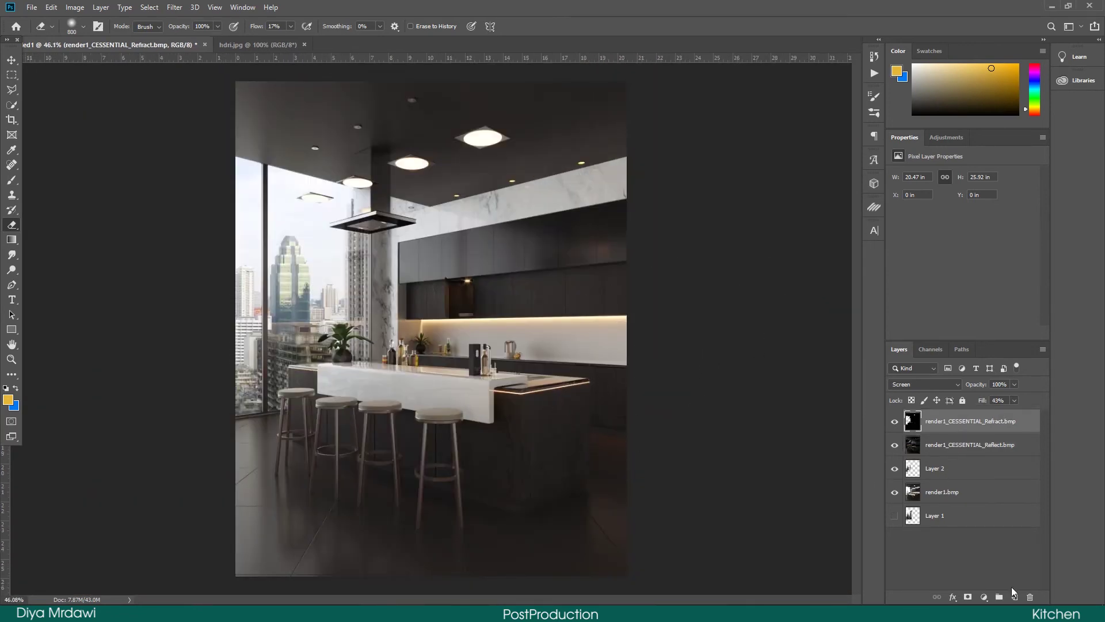
pyautogui.click(1014, 598)
pyautogui.click(17, 388)
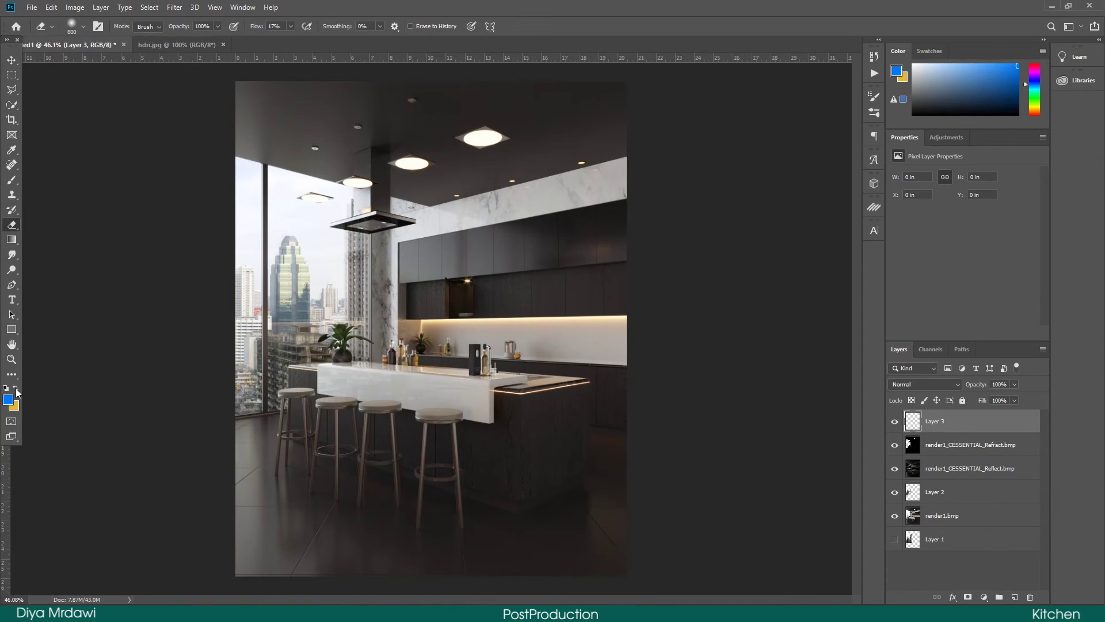
pyautogui.click(8, 400)
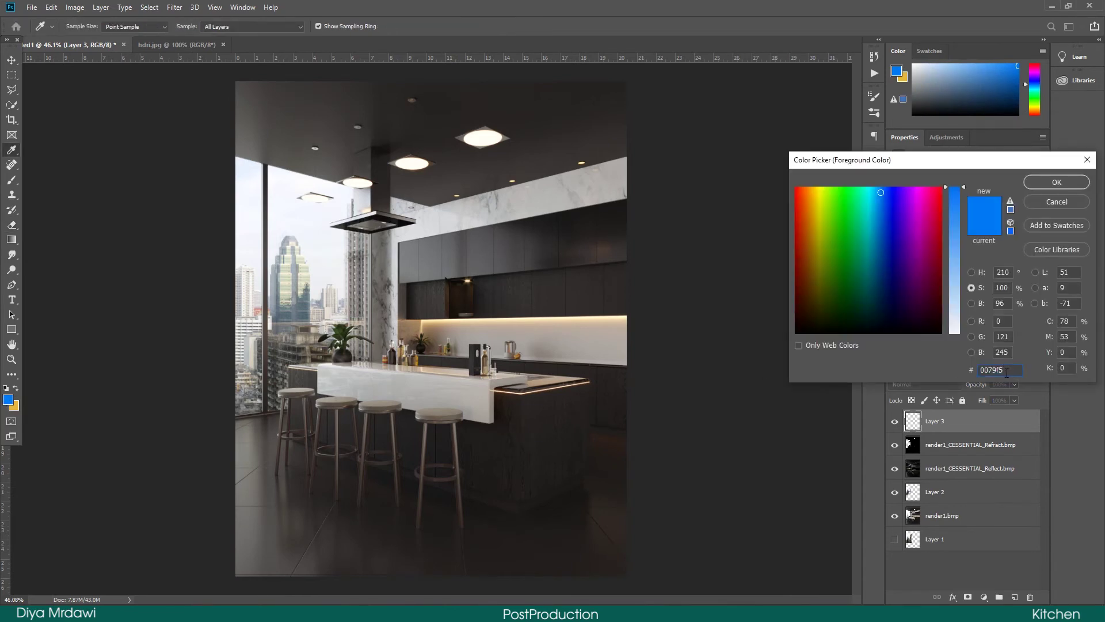
pyautogui.click(1043, 184)
# - Paint broad blue strokes over the middle of the kitchen with a soft 500 px brush
pyautogui.press('b')
pyautogui.rightClick(411, 290)
pyautogui.click(468, 344)
pyautogui.moveTo(324, 243)
pyautogui.mouseDown()
pyautogui.moveTo(345, 213)
pyautogui.moveTo(457, 185)
pyautogui.moveTo(329, 287)
pyautogui.moveTo(506, 241)
pyautogui.moveTo(354, 305)
pyautogui.moveTo(499, 298)
pyautogui.moveTo(312, 348)
pyautogui.moveTo(530, 346)
pyautogui.moveTo(538, 364)
pyautogui.mouseUp()
# - Set the blue-painted layer's blend mode to Divide and its fill to 9%
pyautogui.click(921, 384)
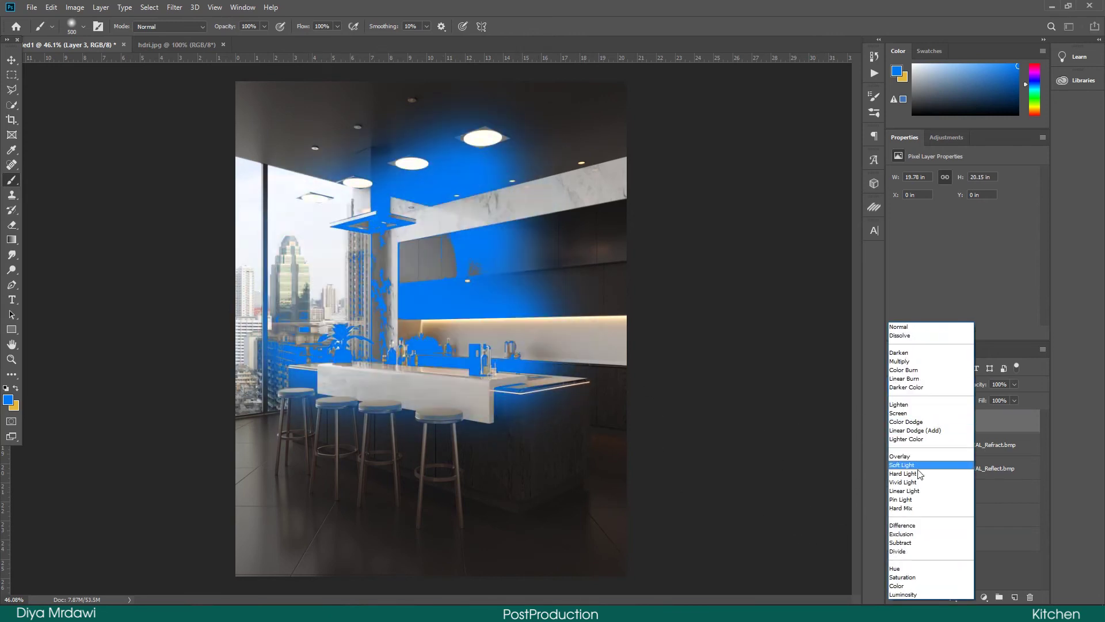
pyautogui.click(923, 547)
pyautogui.moveTo(1016, 401); pyautogui.dragTo(967, 414)
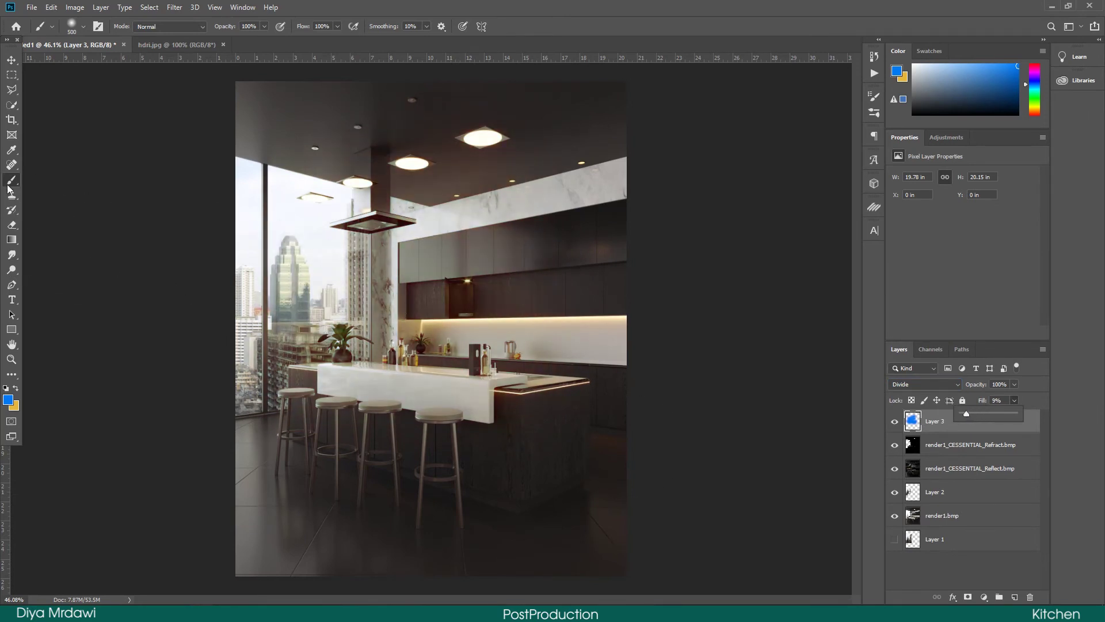
# - Soften the warm tint over the ceiling and cabinets with the 800 px Eraser at 17% flow and compare it with the layer hidden
pyautogui.click(11, 224)
pyautogui.rightClick(461, 381)
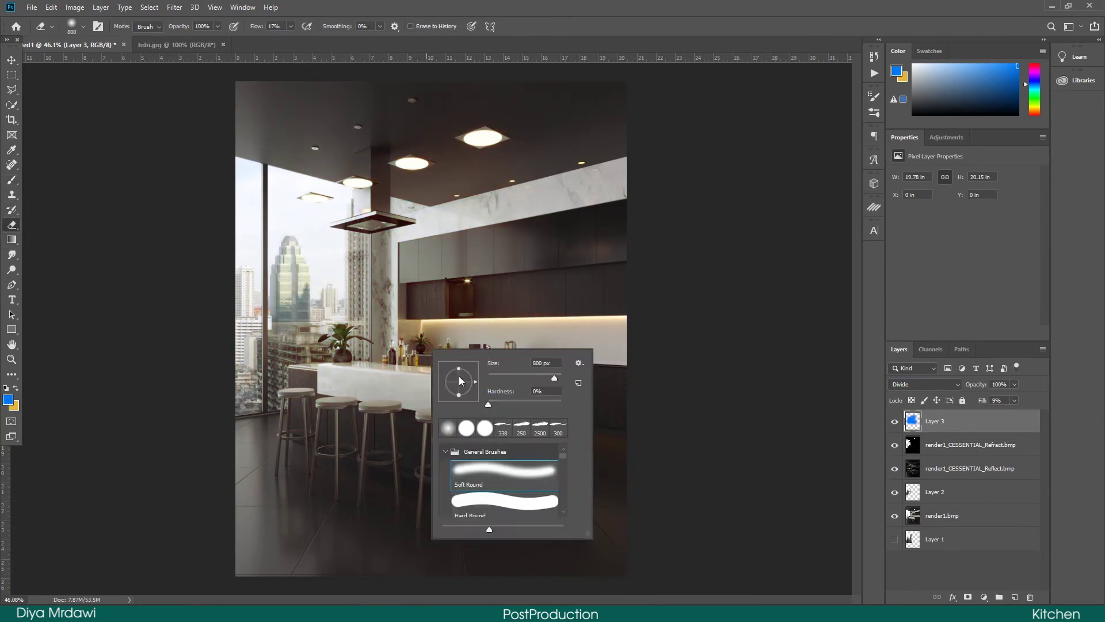
pyautogui.click(259, 395)
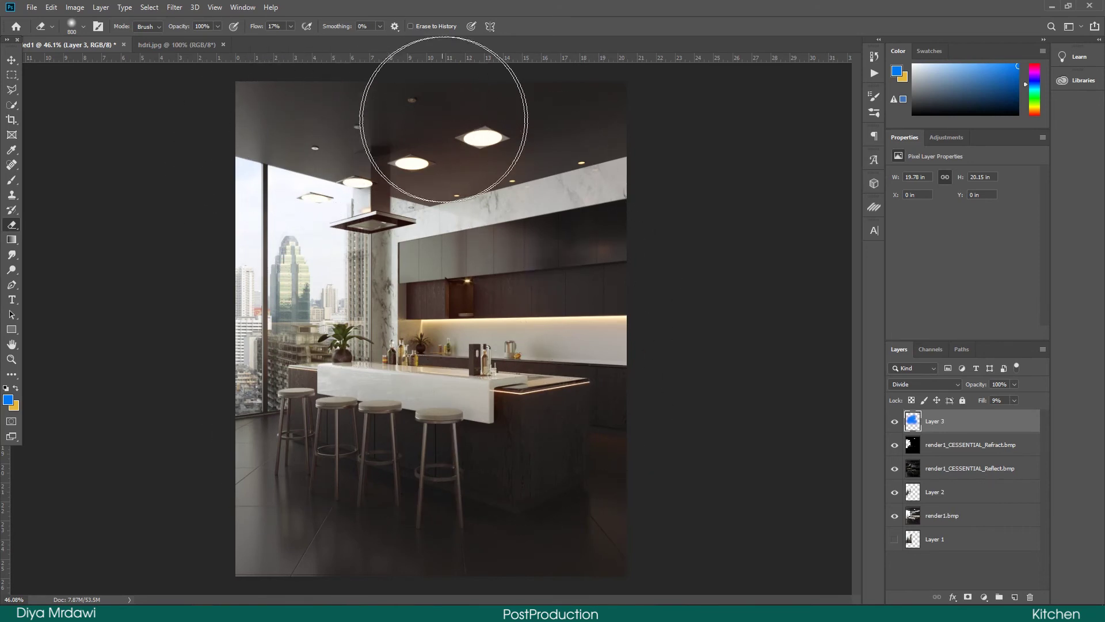
pyautogui.moveTo(582, 147)
pyautogui.mouseDown()
pyautogui.moveTo(437, 345)
pyautogui.moveTo(469, 357)
pyautogui.moveTo(474, 250)
pyautogui.mouseUp()
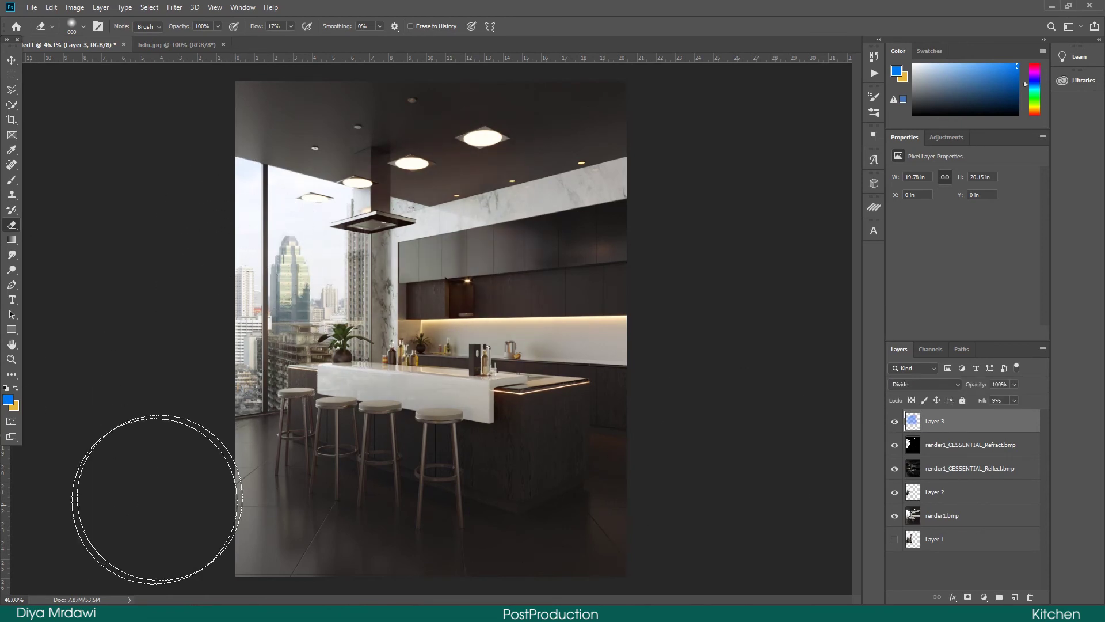
pyautogui.click(895, 422)
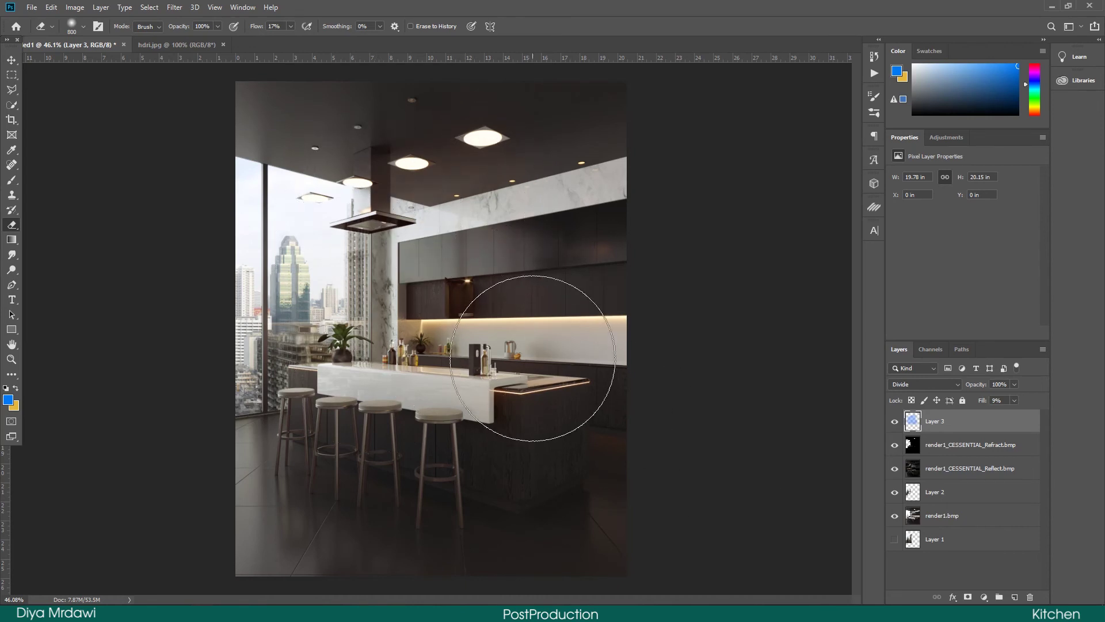
pyautogui.click(894, 423)
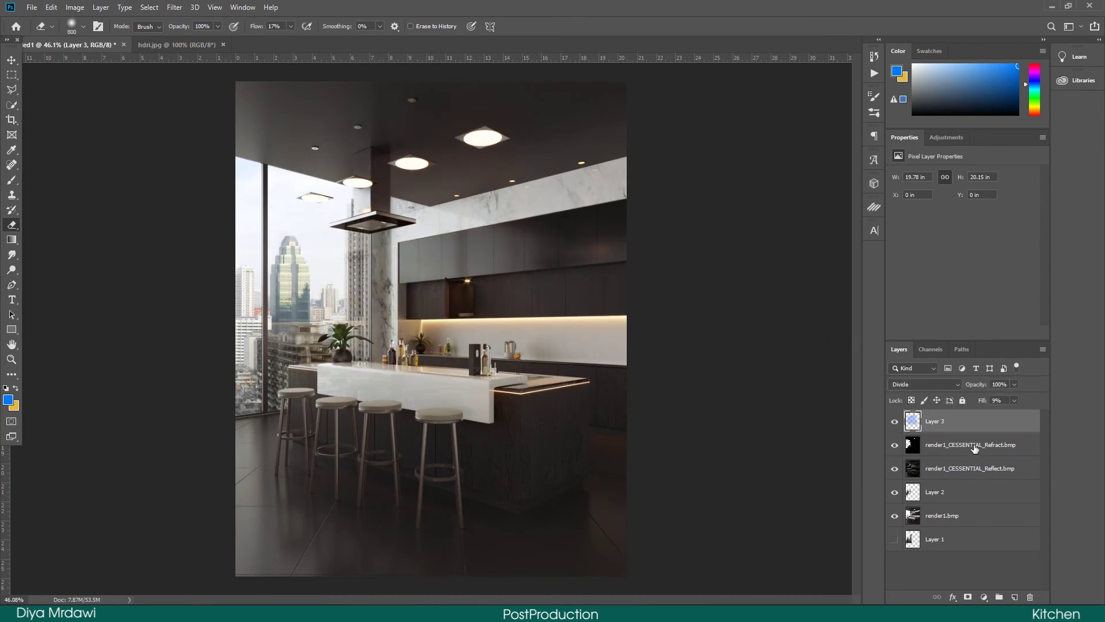
# - Add another new layer and paint a broad blue brush stroke across the kitchen floor
pyautogui.click(1015, 597)
pyautogui.click(12, 179)
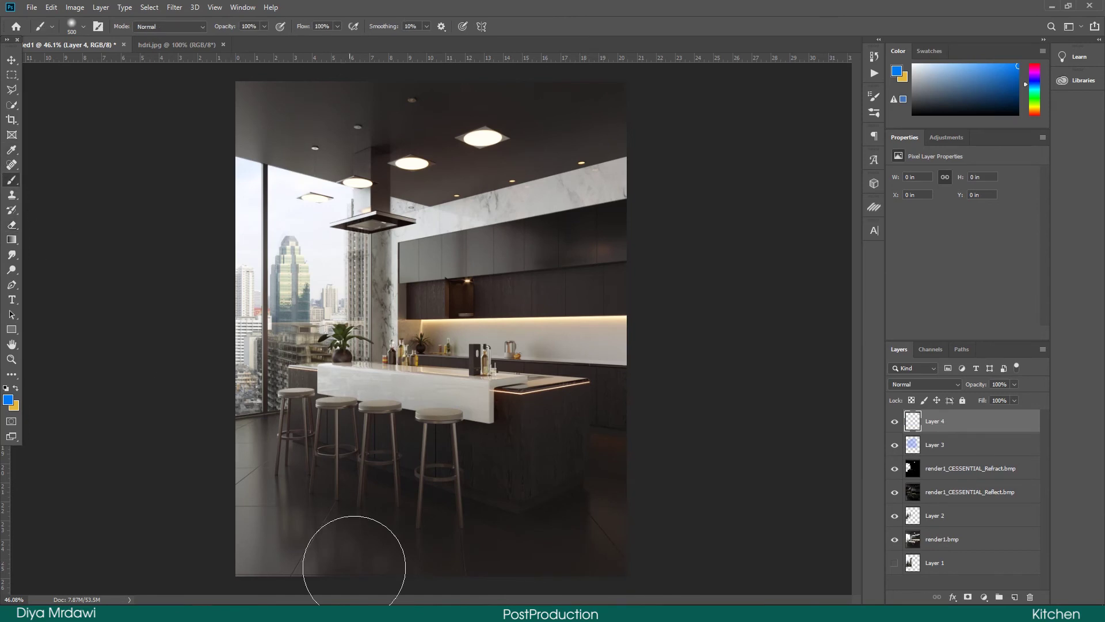
pyautogui.moveTo(270, 461)
pyautogui.mouseDown()
pyautogui.moveTo(389, 518)
pyautogui.moveTo(486, 536)
pyautogui.moveTo(592, 525)
pyautogui.mouseUp()
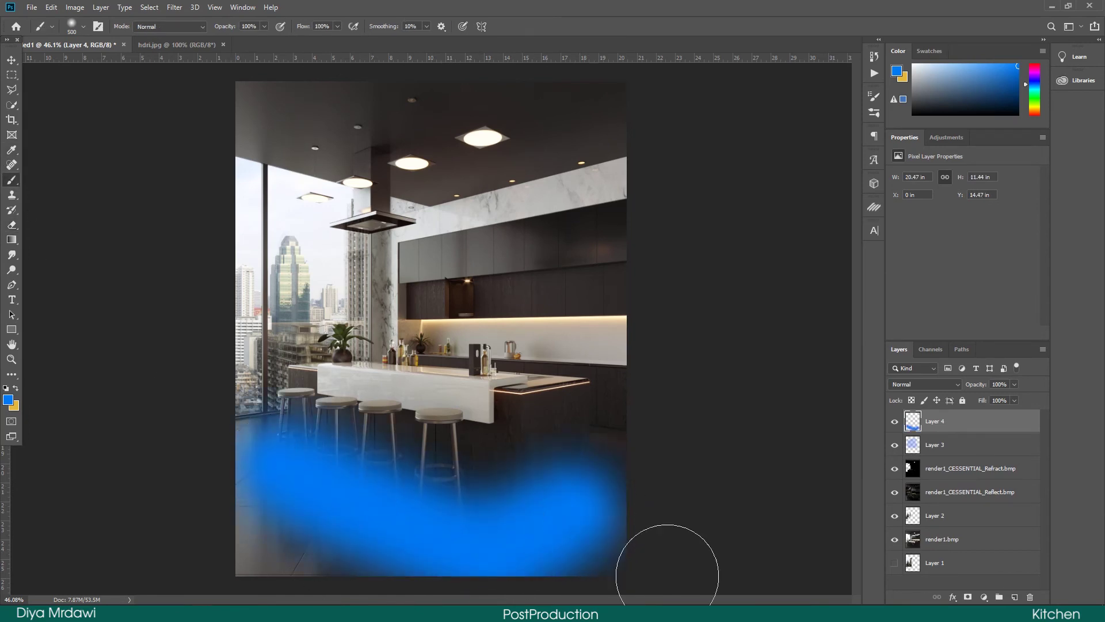
# - Set the floor paint layer's blend mode to Divide and its fill to 4%
pyautogui.click(924, 384)
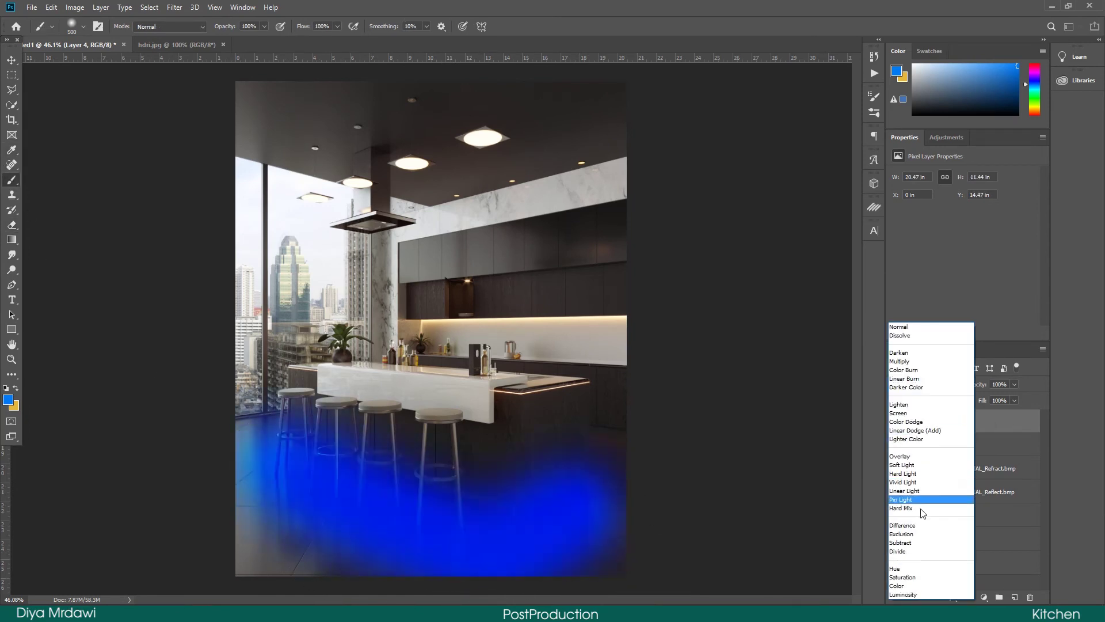
pyautogui.click(906, 550)
pyautogui.click(1014, 401)
pyautogui.moveTo(1016, 413); pyautogui.dragTo(971, 417)
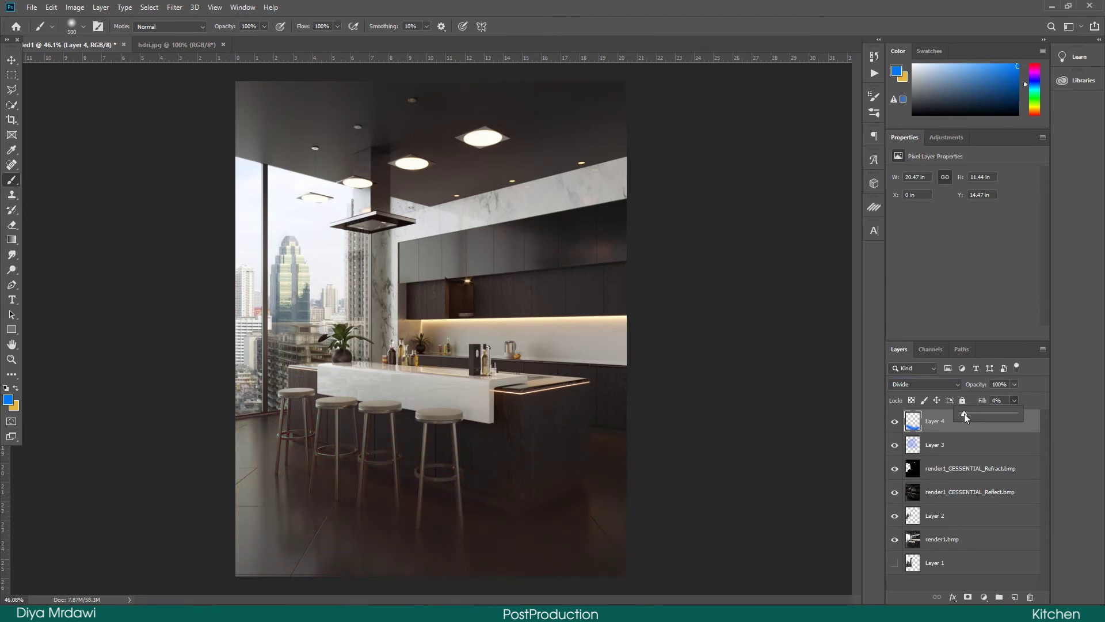
# - Soften the floor tint with the 800 px Eraser at 17% flow, toggling the layer to compare the floor and island base
pyautogui.click(12, 224)
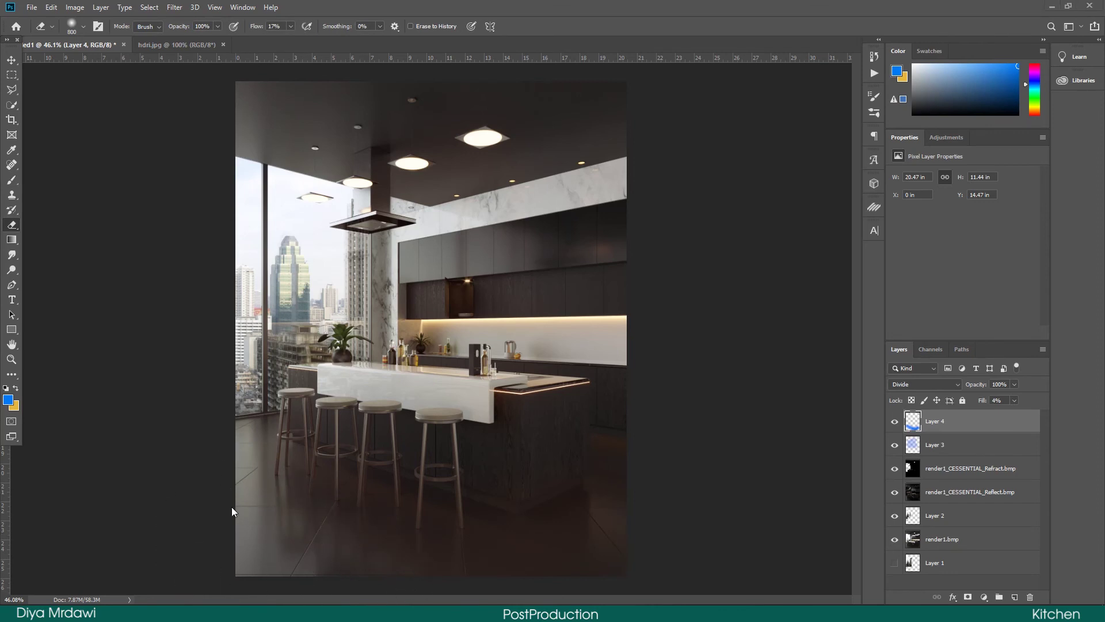
pyautogui.scroll(-3, 295, 469)
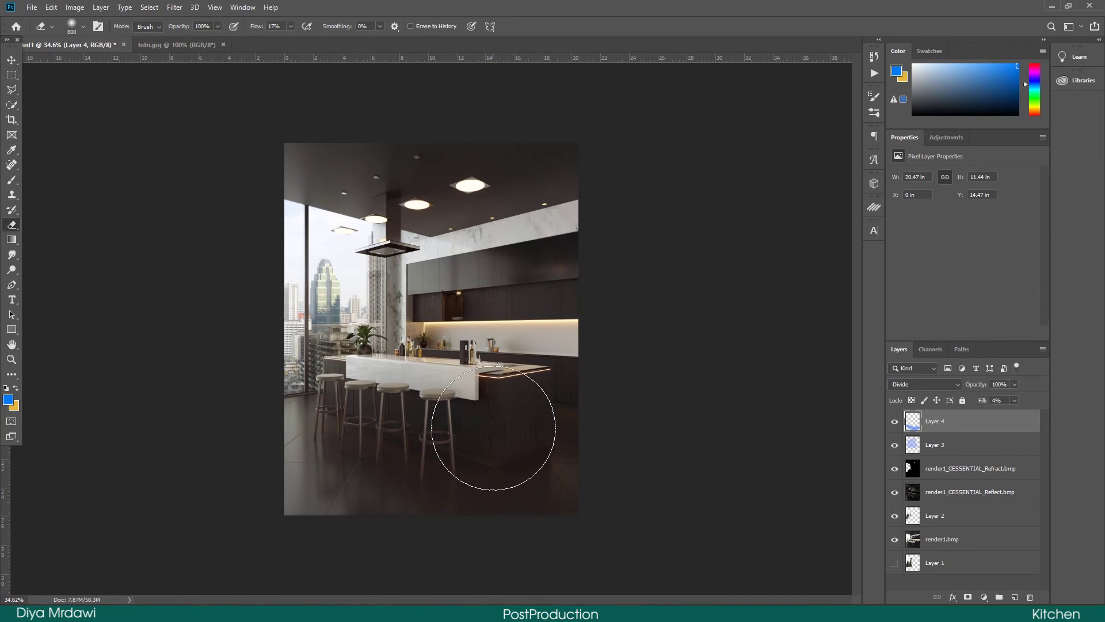
pyautogui.click(894, 422)
pyautogui.click(894, 426)
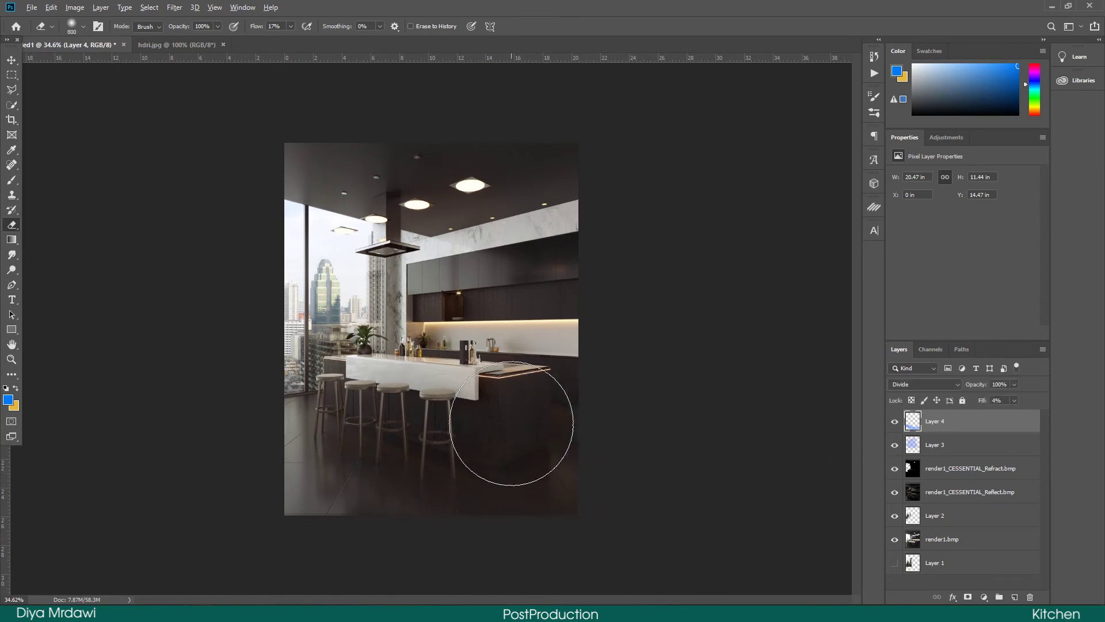
pyautogui.scroll(3, 511, 423)
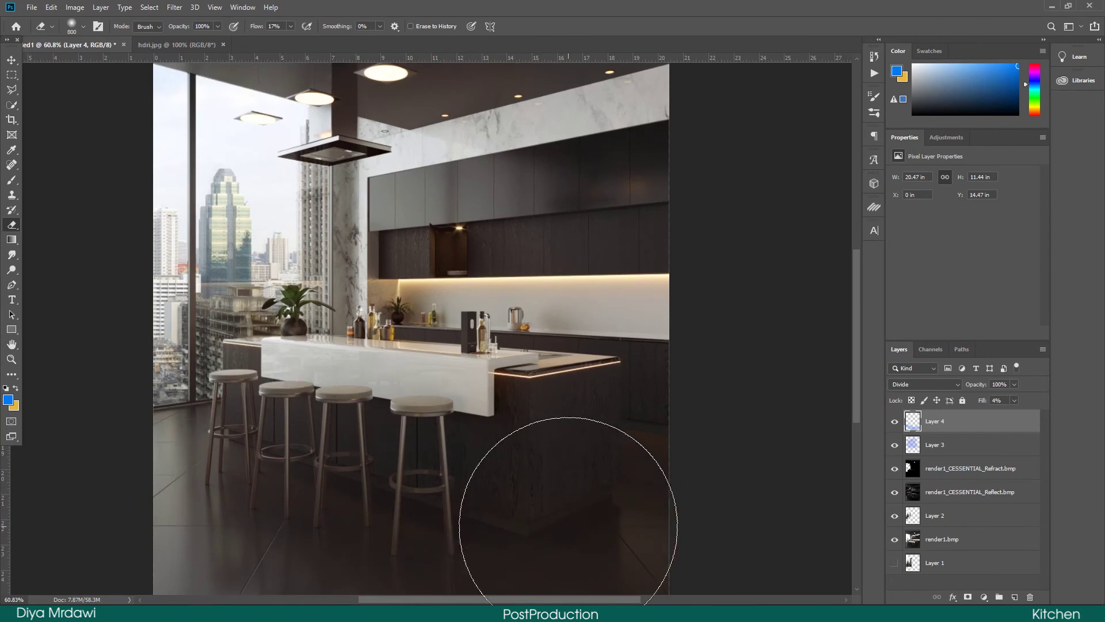
pyautogui.scroll(-2, 553, 490)
pyautogui.click(895, 427)
pyautogui.scroll(-1, 465, 392)
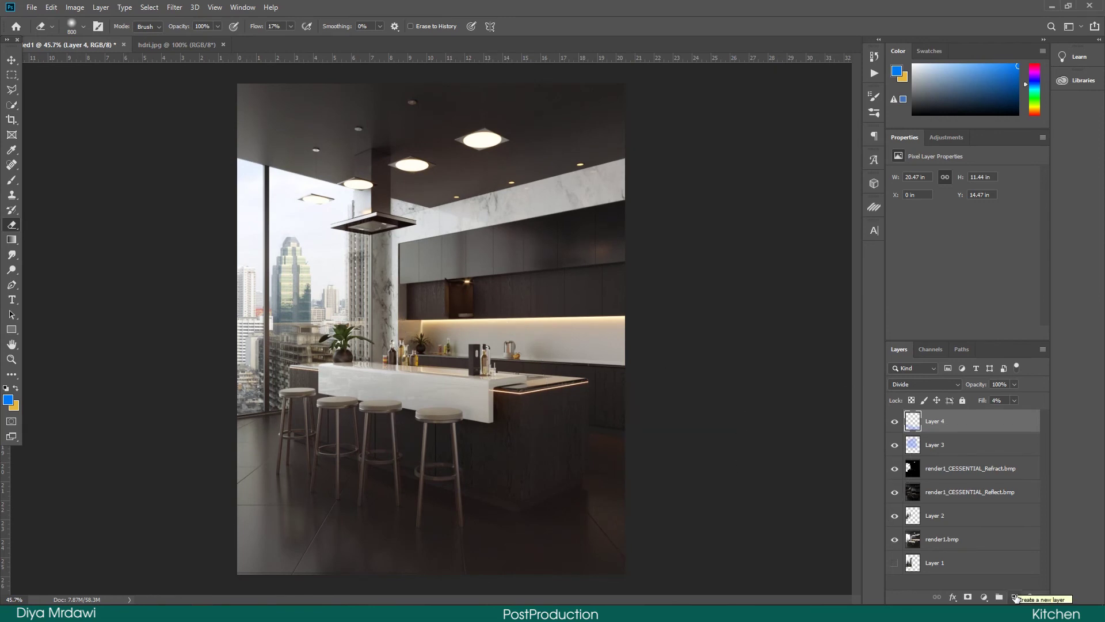
# - Add a new top layer and fill it with the combined image using Apply Image
pyautogui.click(1015, 599)
pyautogui.click(75, 6)
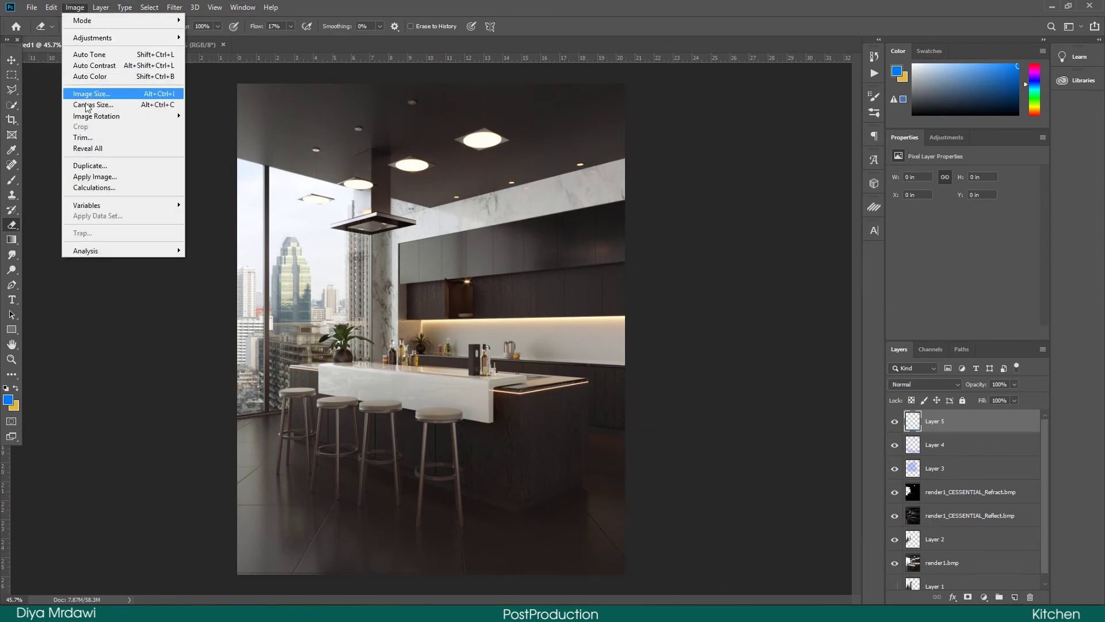
pyautogui.click(95, 176)
pyautogui.click(650, 166)
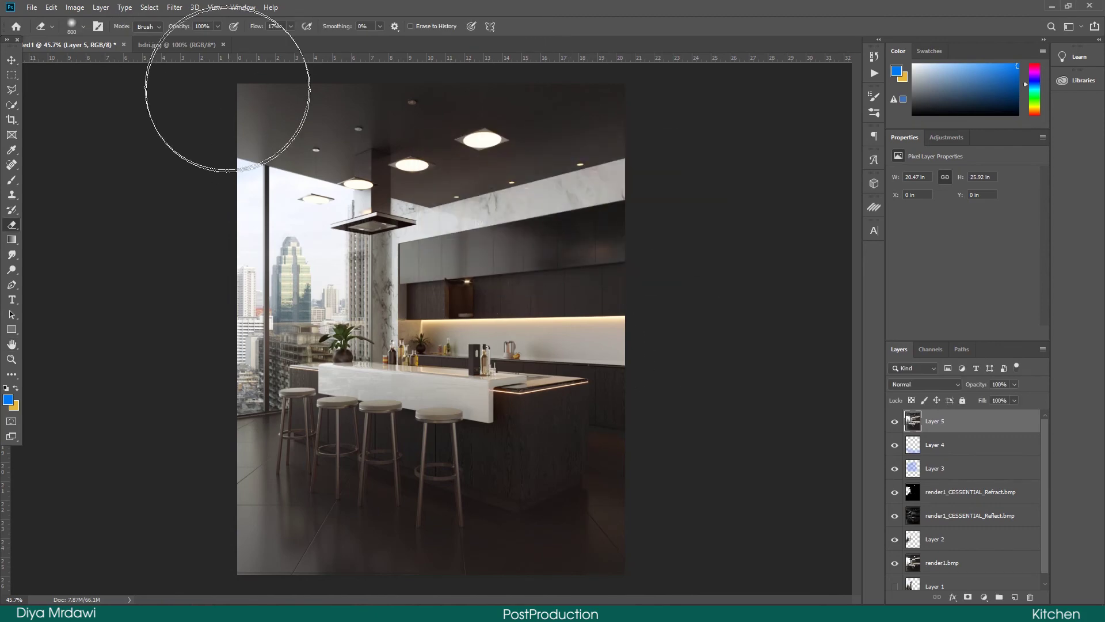
# - Apply the Camera Raw filter to the merged top layer with Clarity +17, checking the stools and island up close
pyautogui.click(174, 7)
pyautogui.click(217, 76)
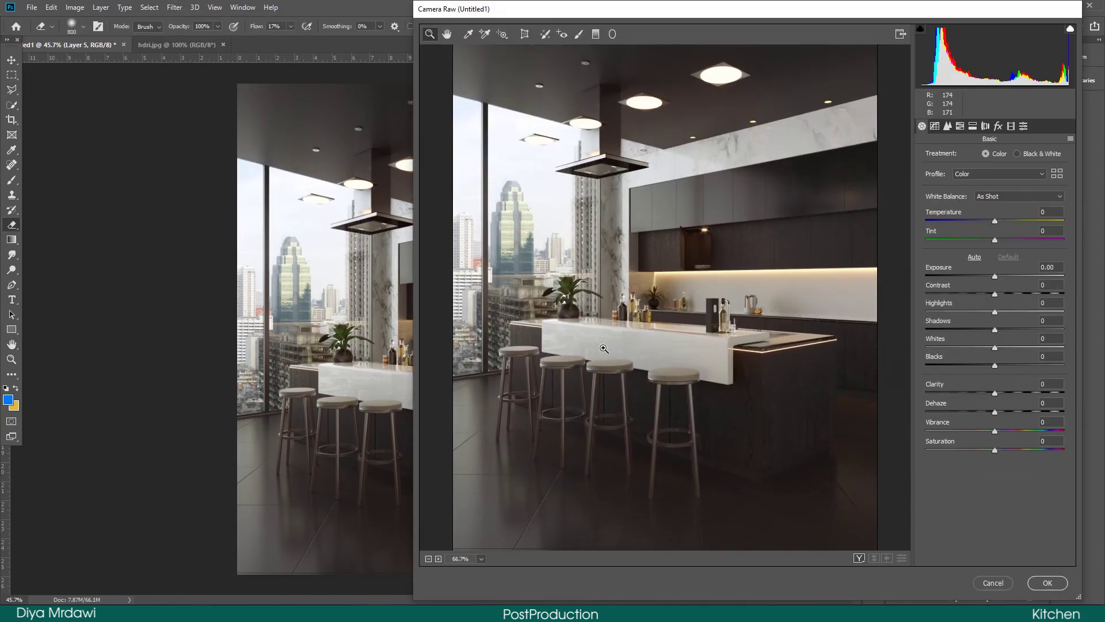
pyautogui.click(636, 412)
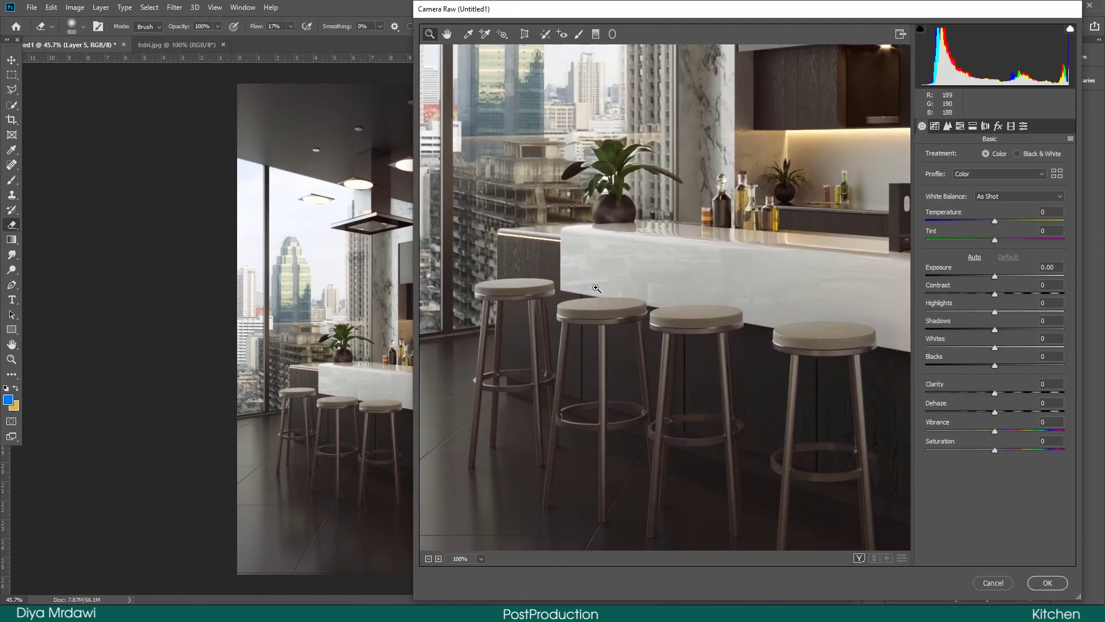
pyautogui.click(815, 364)
pyautogui.moveTo(996, 392); pyautogui.dragTo(1003, 392)
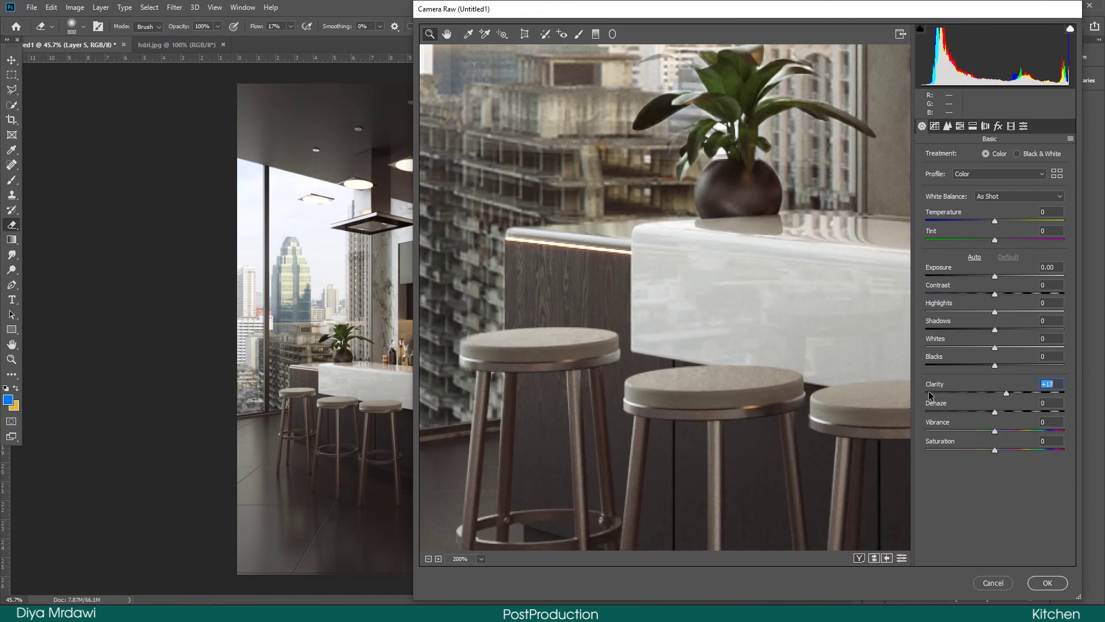
pyautogui.rightClick(763, 328)
pyautogui.click(772, 403)
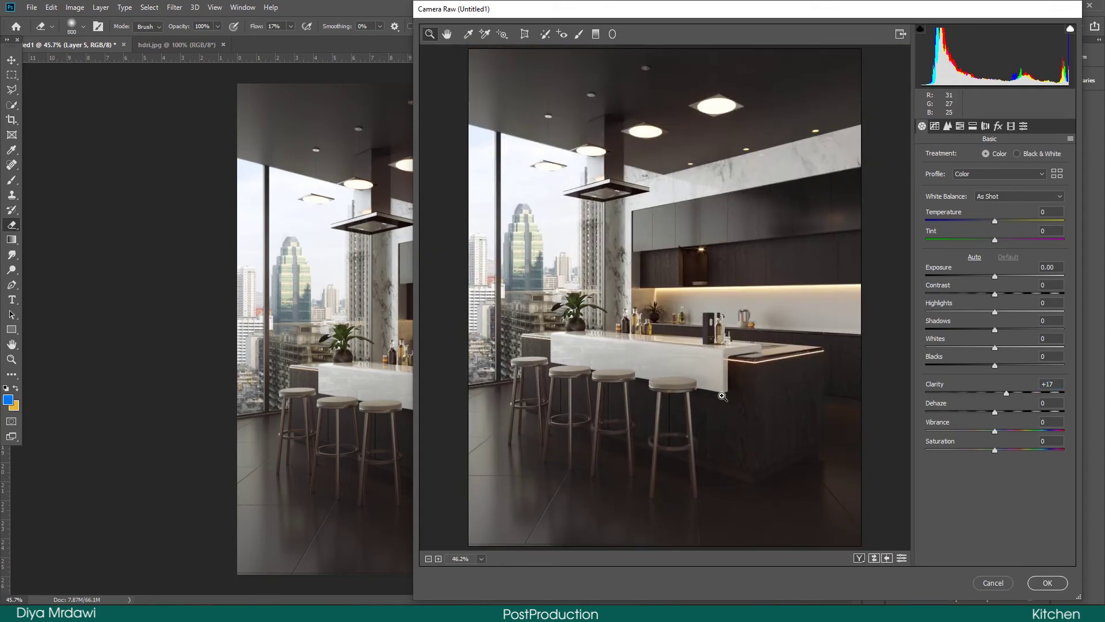
pyautogui.click(690, 367)
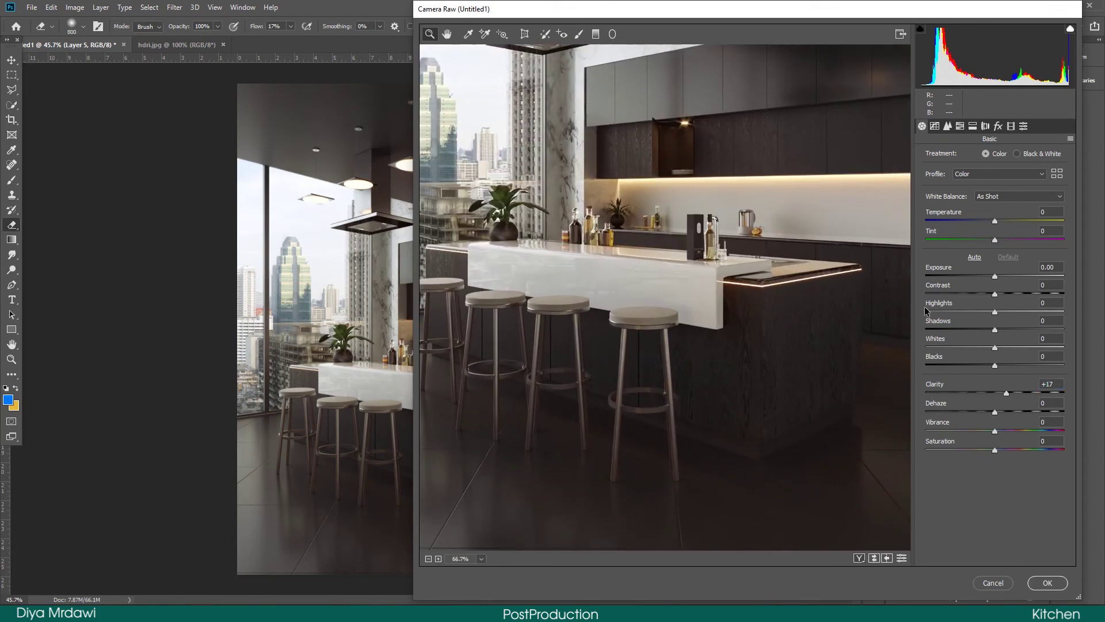
pyautogui.rightClick(600, 203)
pyautogui.click(624, 361)
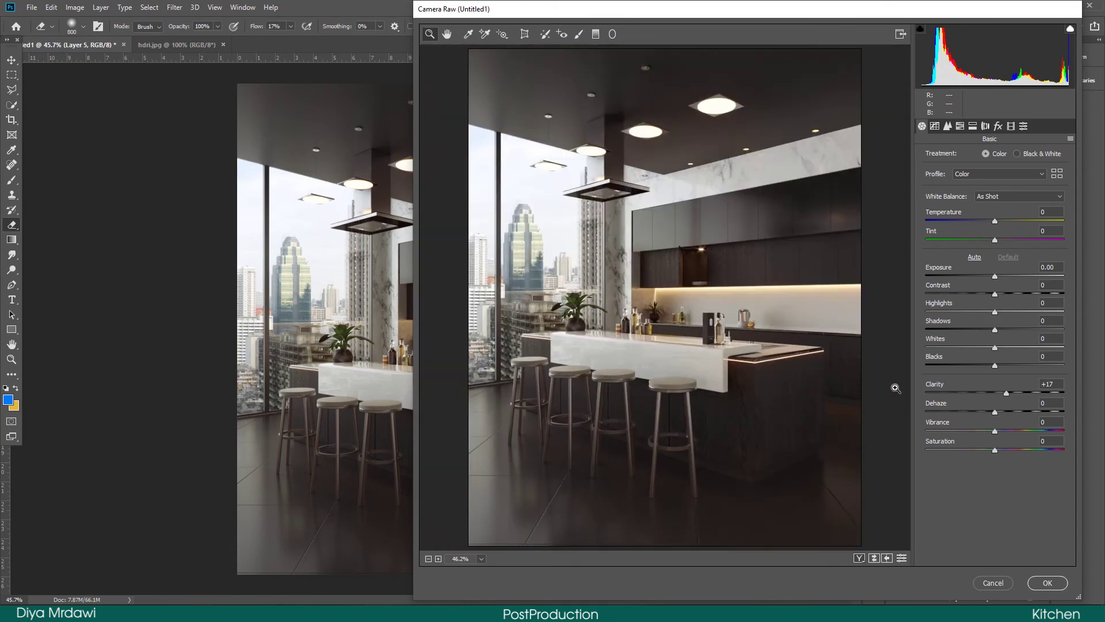
pyautogui.click(1048, 582)
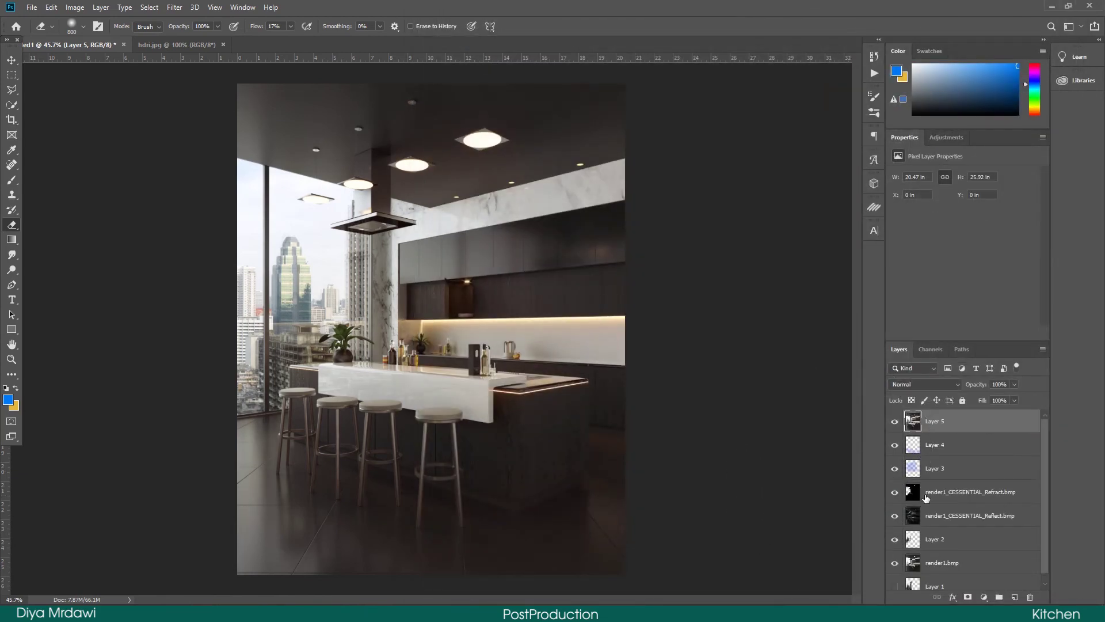
# - Add a Color Lookup adjustment layer above the merged image using the DropBlues.3DL LUT
pyautogui.click(983, 597)
pyautogui.click(1000, 536)
pyautogui.click(949, 178)
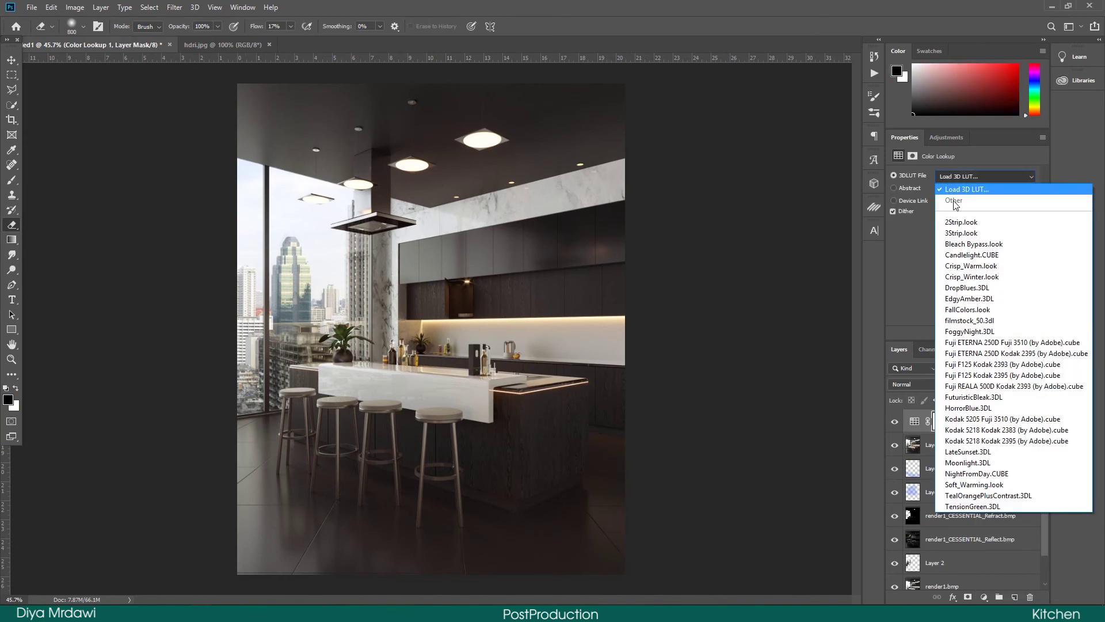
pyautogui.click(965, 287)
# - Compare the image with and without the Color Lookup layer and reduce its fill to 70%
pyautogui.click(895, 423)
pyautogui.click(895, 423)
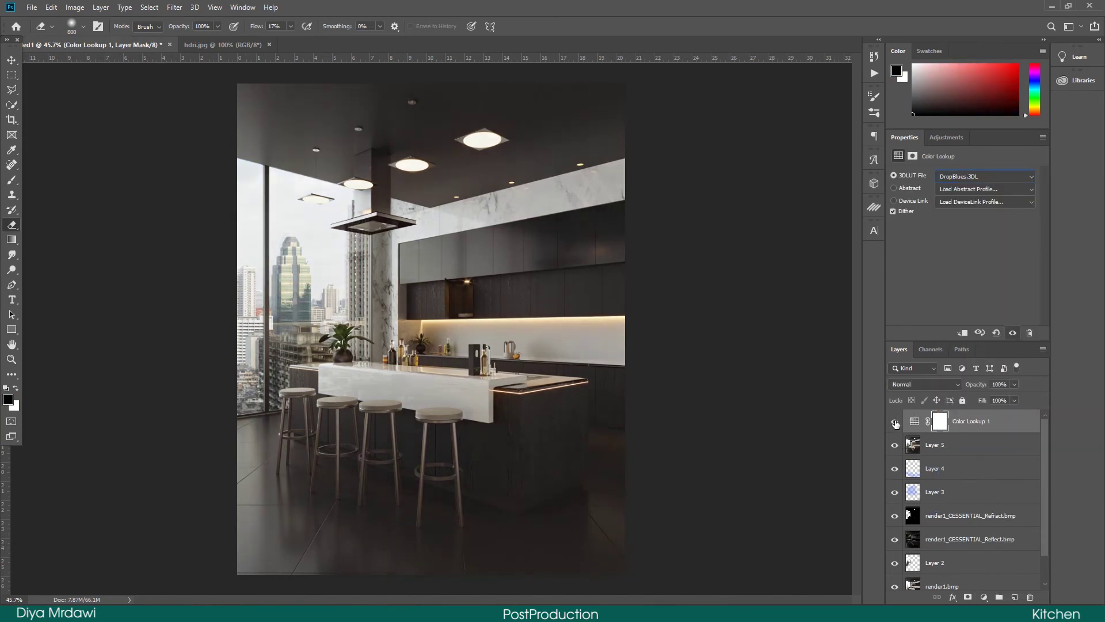
pyautogui.click(895, 423)
pyautogui.click(895, 423)
pyautogui.moveTo(1001, 413); pyautogui.dragTo(999, 413)
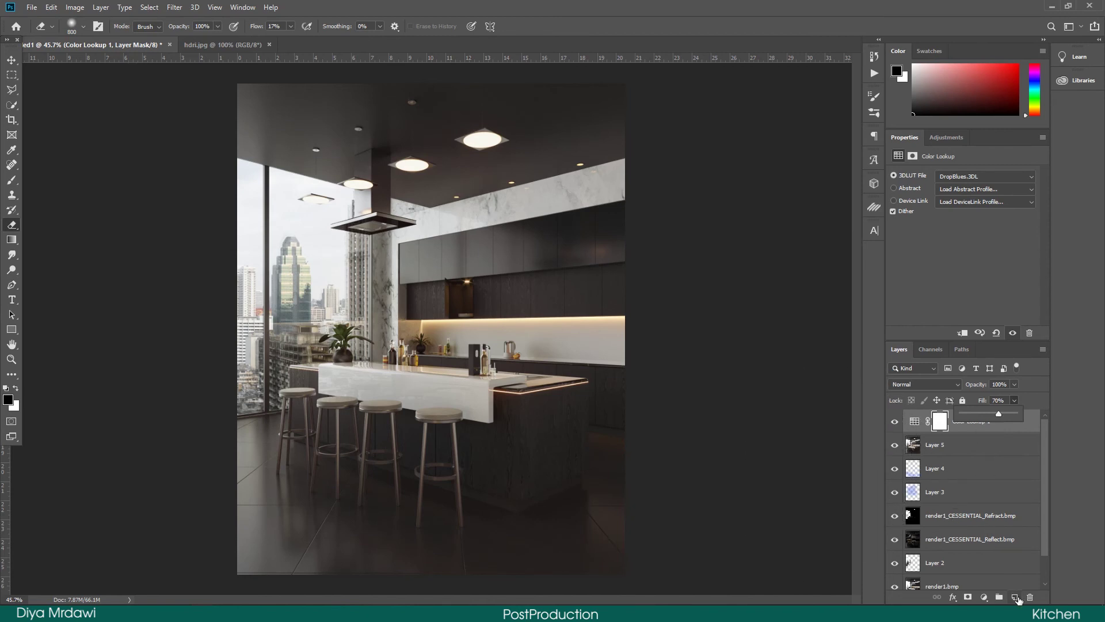
# - Darken the corners of Layer 5 with a negative post-crop vignette and a raised midpoint in the Camera Raw filter
pyautogui.click(982, 444)
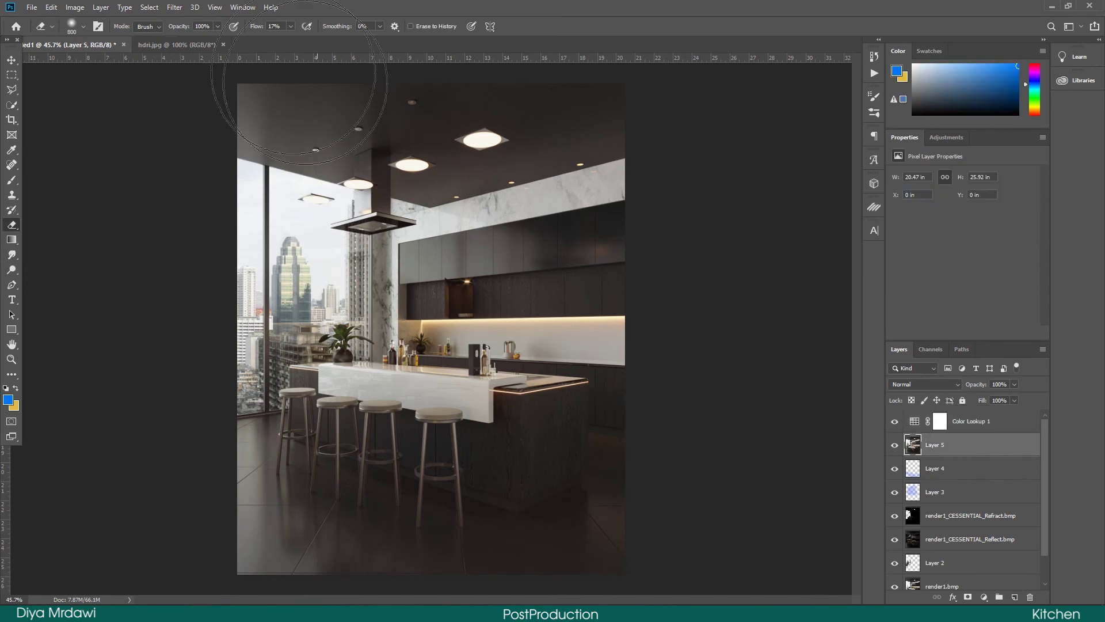
pyautogui.click(175, 7)
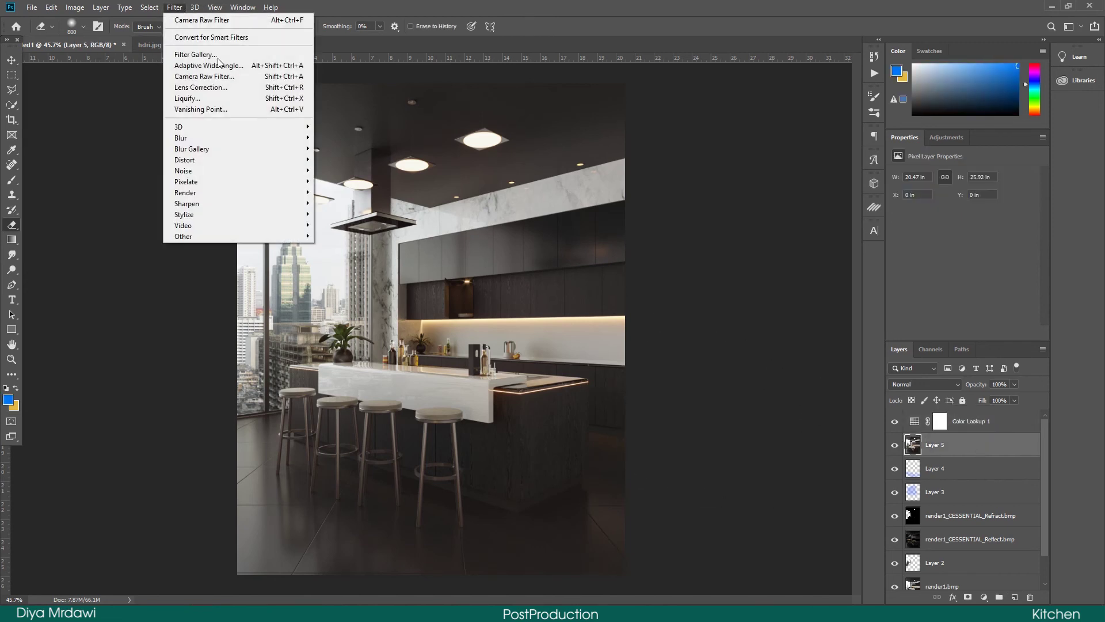
pyautogui.click(253, 76)
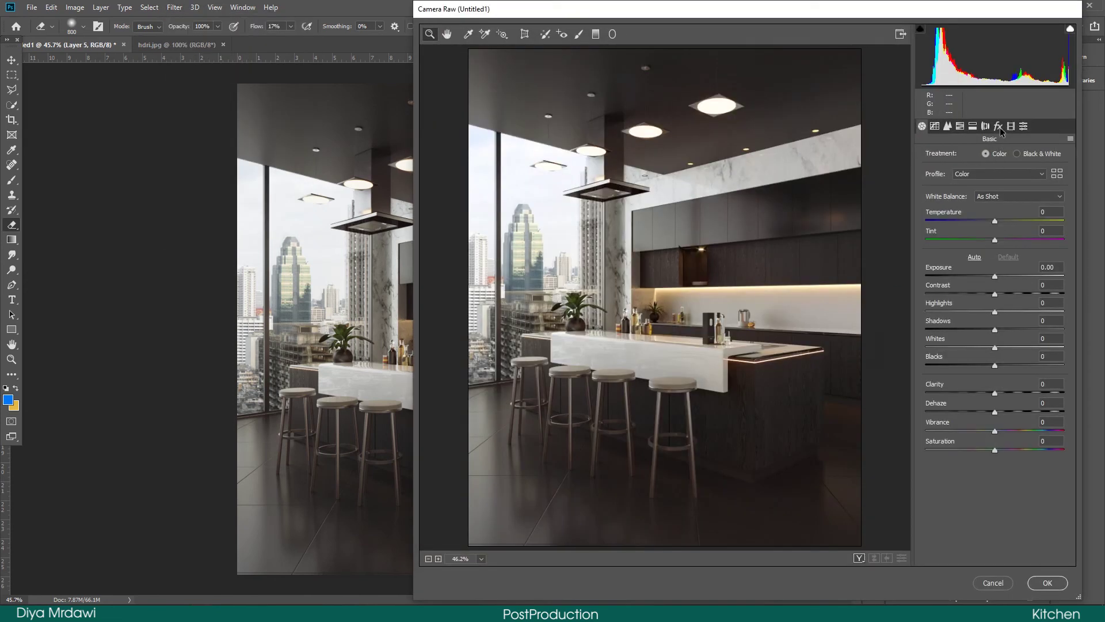
pyautogui.click(999, 126)
pyautogui.moveTo(993, 277); pyautogui.dragTo(1051, 302)
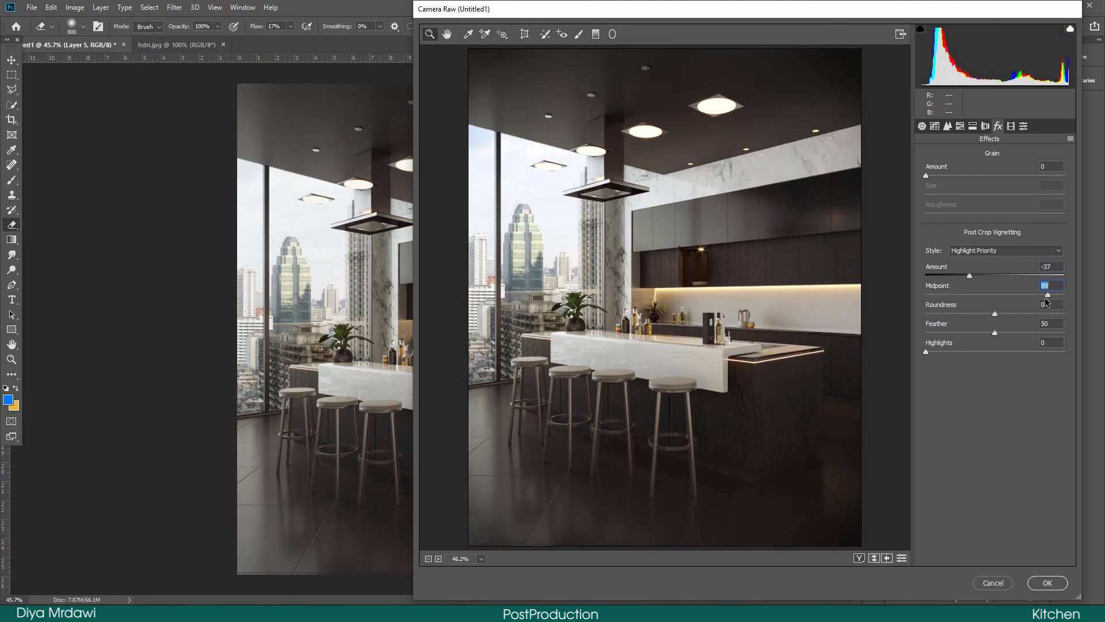
pyautogui.moveTo(972, 274); pyautogui.dragTo(976, 274)
pyautogui.click(1047, 582)
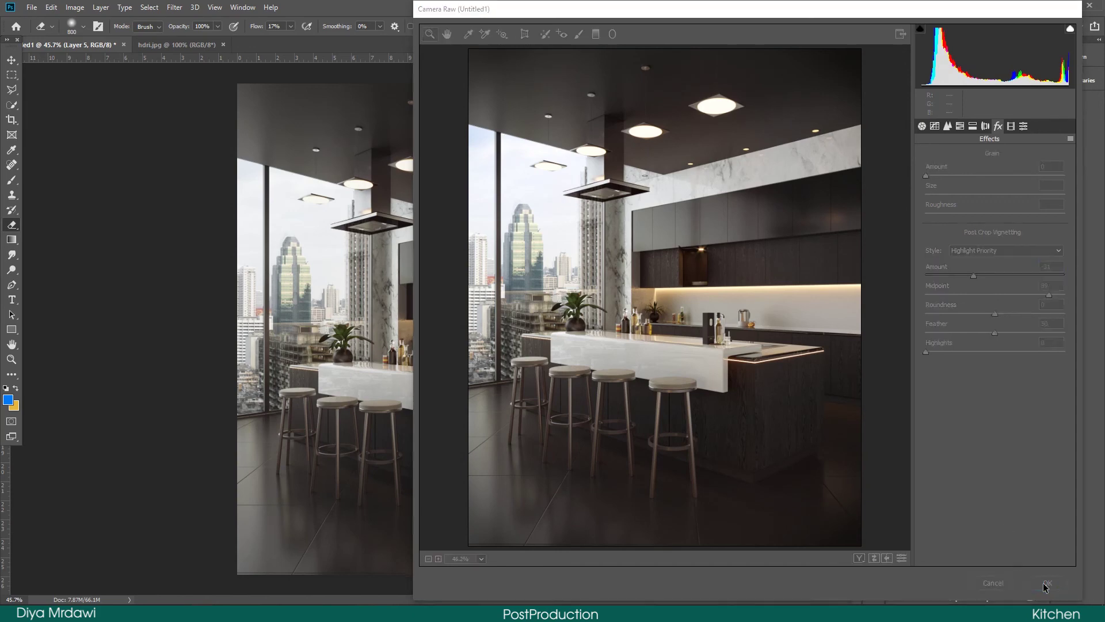
# - Add a new layer above Layer 5 and set the Brush tool's foreground color to white
pyautogui.click(1014, 597)
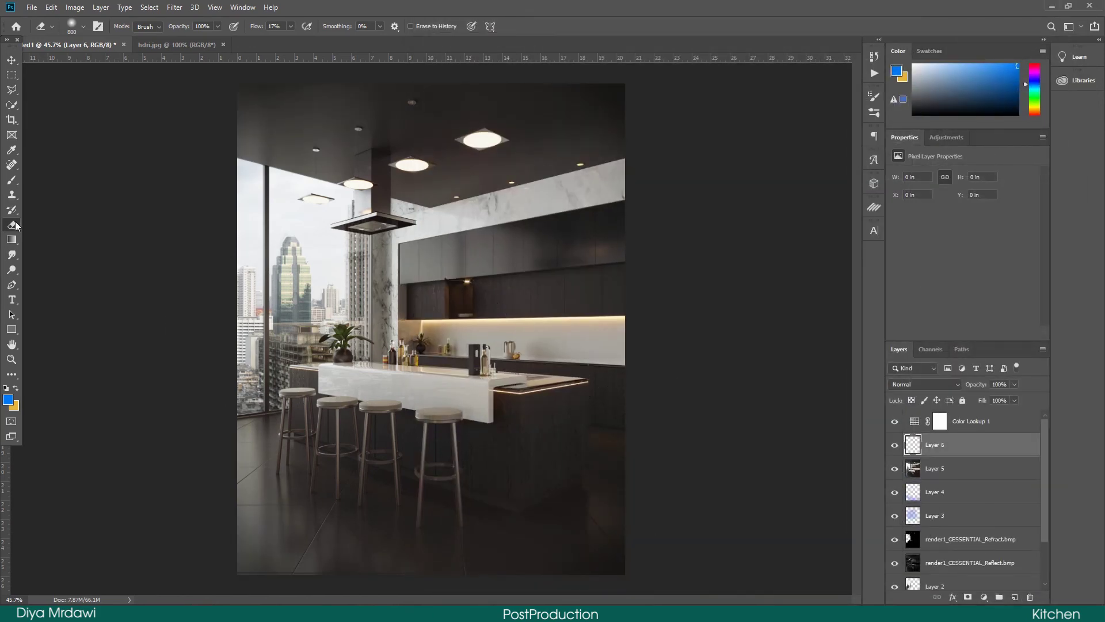
pyautogui.press('b')
pyautogui.click(17, 389)
pyautogui.click(9, 399)
pyautogui.doubleClick(1009, 288)
pyautogui.write('0')
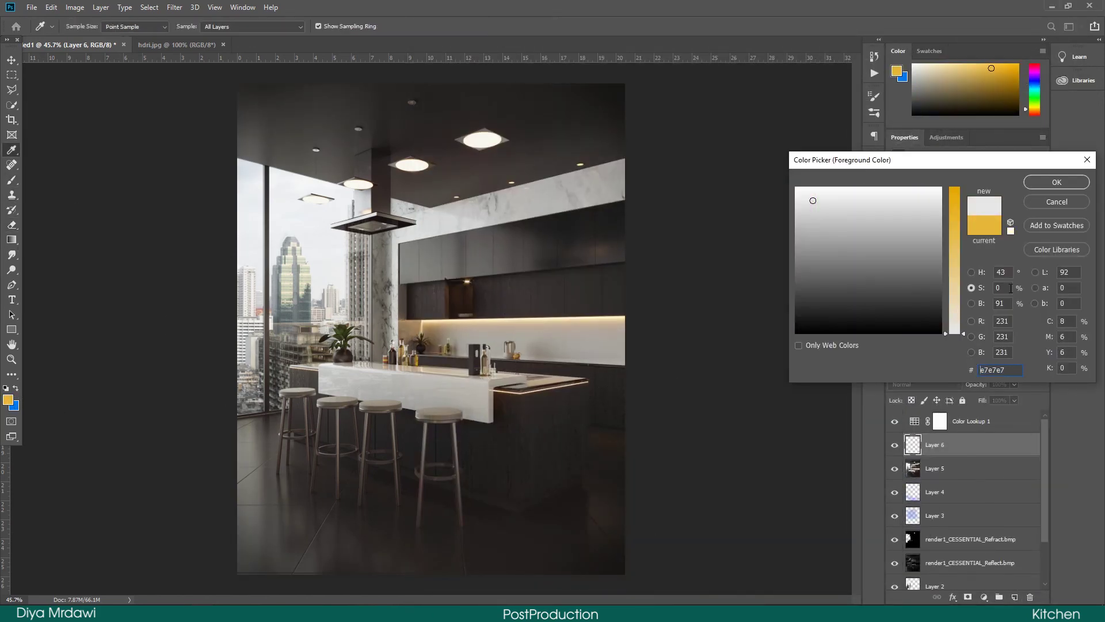
pyautogui.click(1057, 182)
# - Enlarge the soft brush to 1900 px so it spans the width of the kitchen image
pyautogui.press(']')
pyautogui.press(']')
pyautogui.press(']')
pyautogui.press(']')
pyautogui.press(']')
pyautogui.press(']')
pyautogui.press(']')
pyautogui.press(']')
pyautogui.press(']')
pyautogui.press(']')
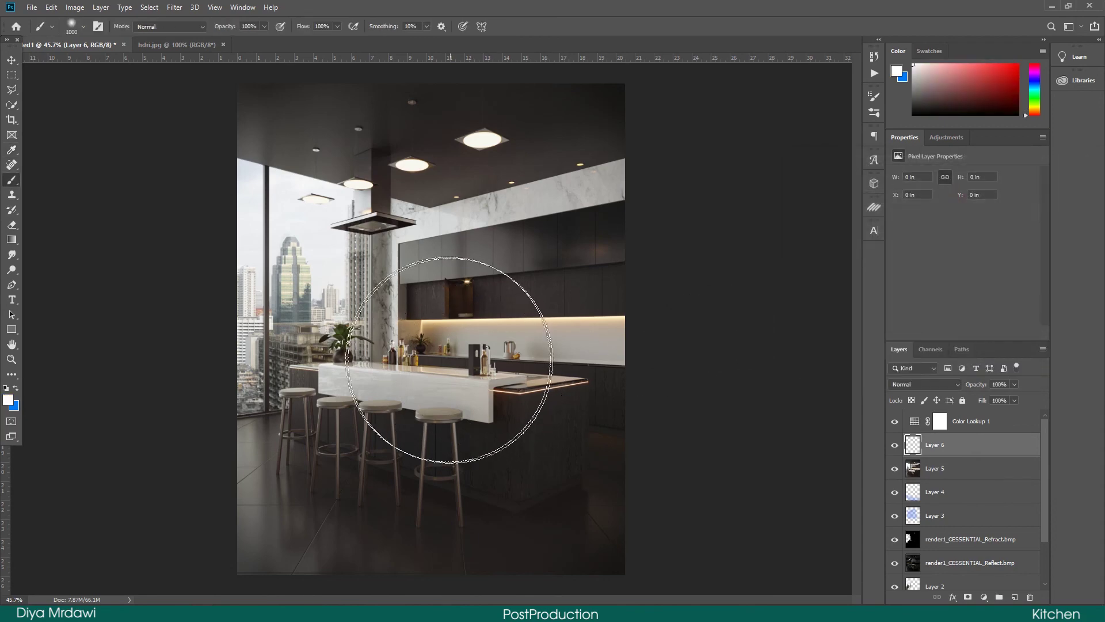
pyautogui.press(']')
pyautogui.press(']')
pyautogui.press(']')
pyautogui.press(']')
# - Reduce the brush flow to 53% and paint one large white dab over the middle of the kitchen
pyautogui.click(428, 316)
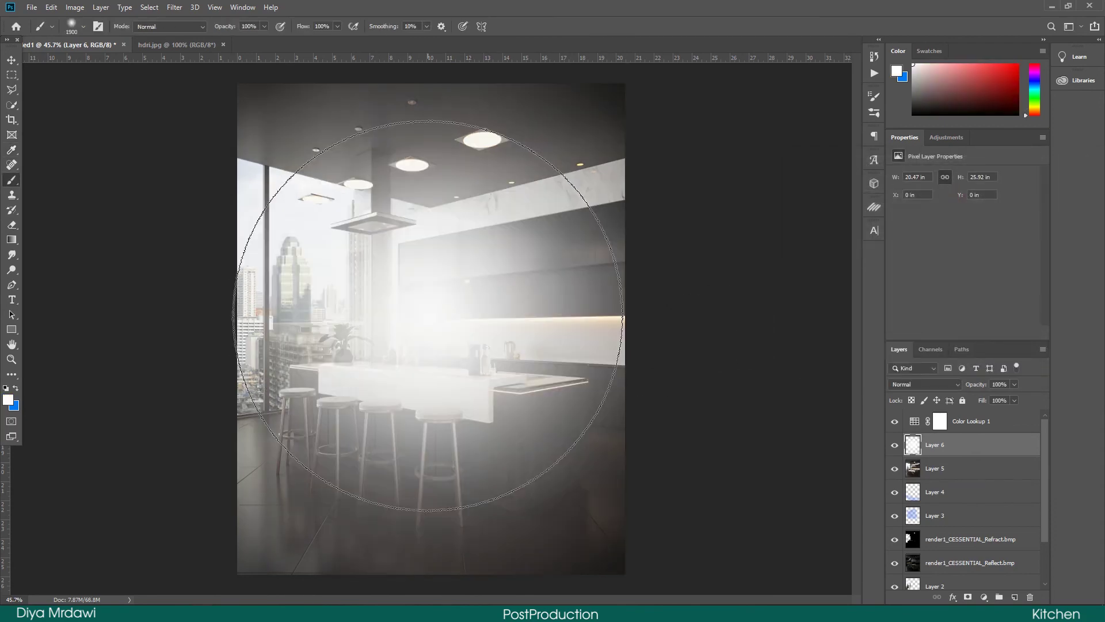
pyautogui.hotkey('ctrl', 'z')
pyautogui.click(337, 28)
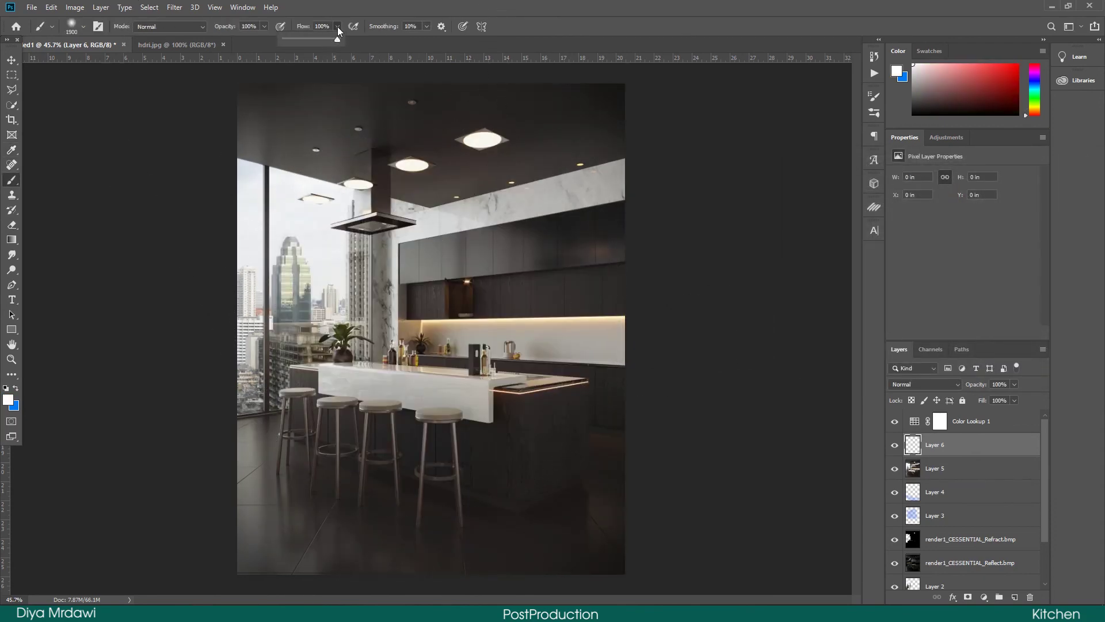
pyautogui.click(464, 328)
pyautogui.hotkey('ctrl', 'z')
pyautogui.click(429, 331)
# - Set the white dab layer to Overlay with 30% fill, comparing the image with and without it
pyautogui.click(927, 385)
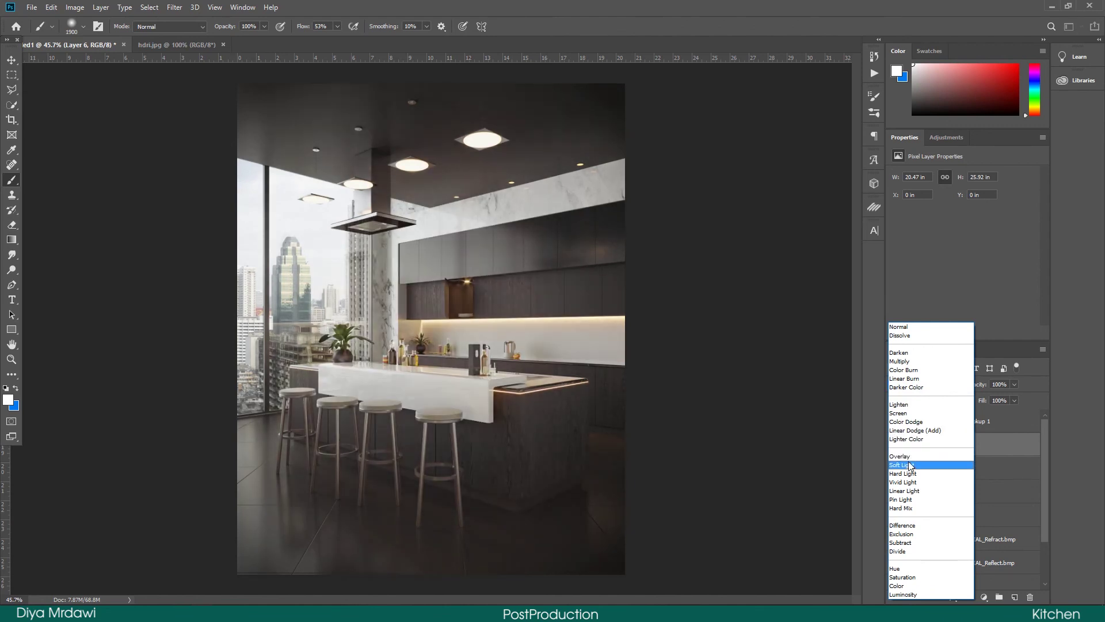
pyautogui.click(900, 456)
pyautogui.click(1014, 400)
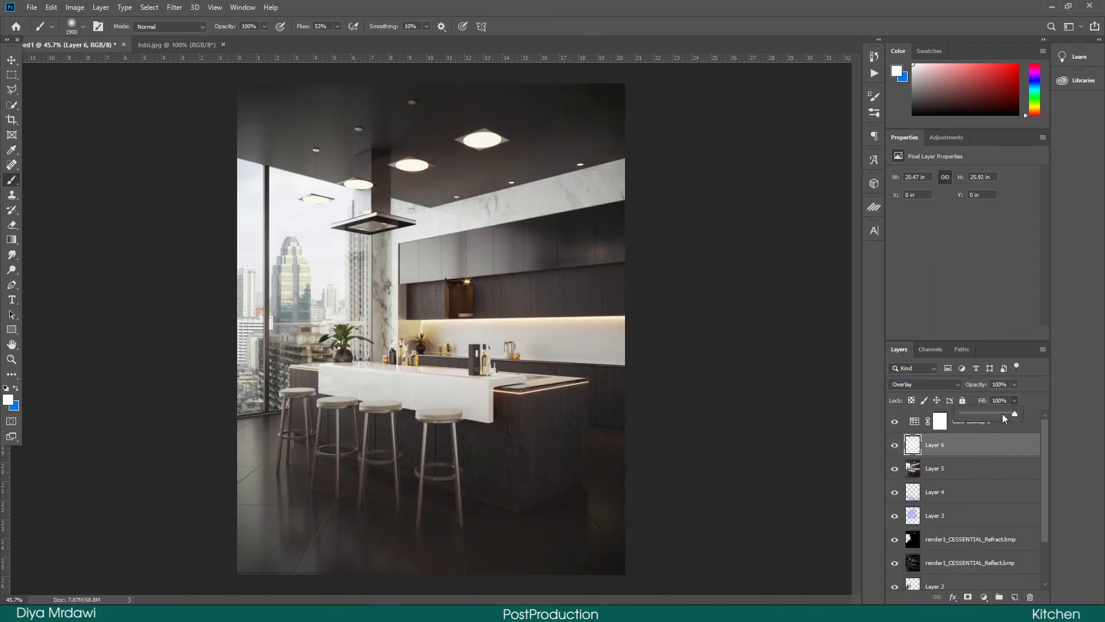
pyautogui.moveTo(1006, 418); pyautogui.dragTo(989, 415)
pyautogui.click(894, 448)
pyautogui.click(895, 448)
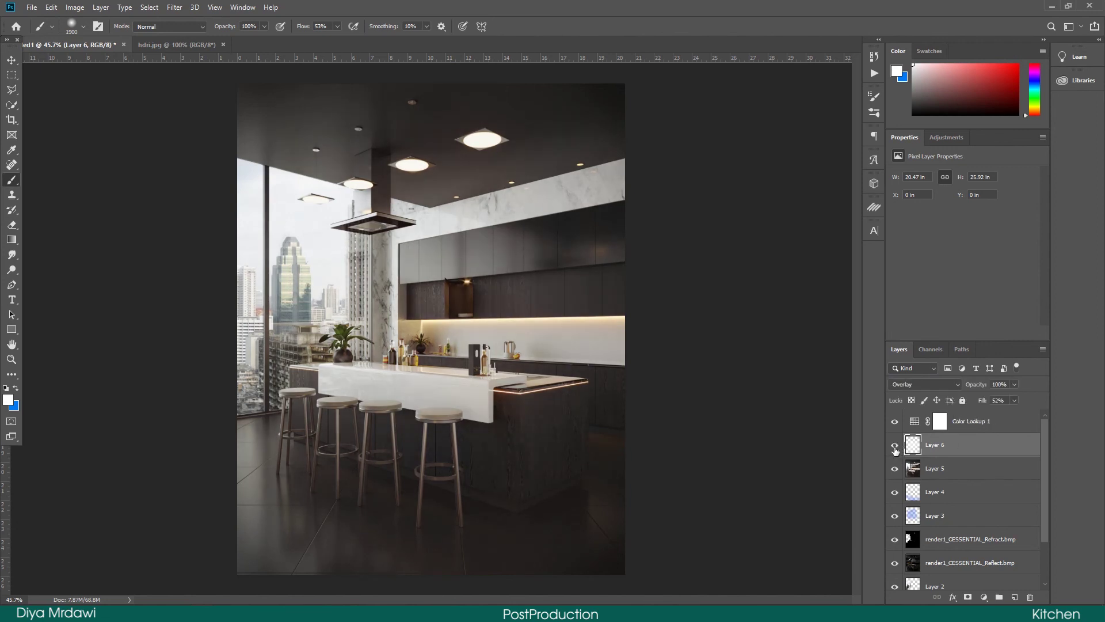
pyautogui.click(894, 446)
pyautogui.click(895, 446)
pyautogui.moveTo(1002, 414); pyautogui.dragTo(1003, 413)
pyautogui.scroll(2, 405, 367)
pyautogui.scroll(2, 406, 367)
pyautogui.scroll(-2, 518, 370)
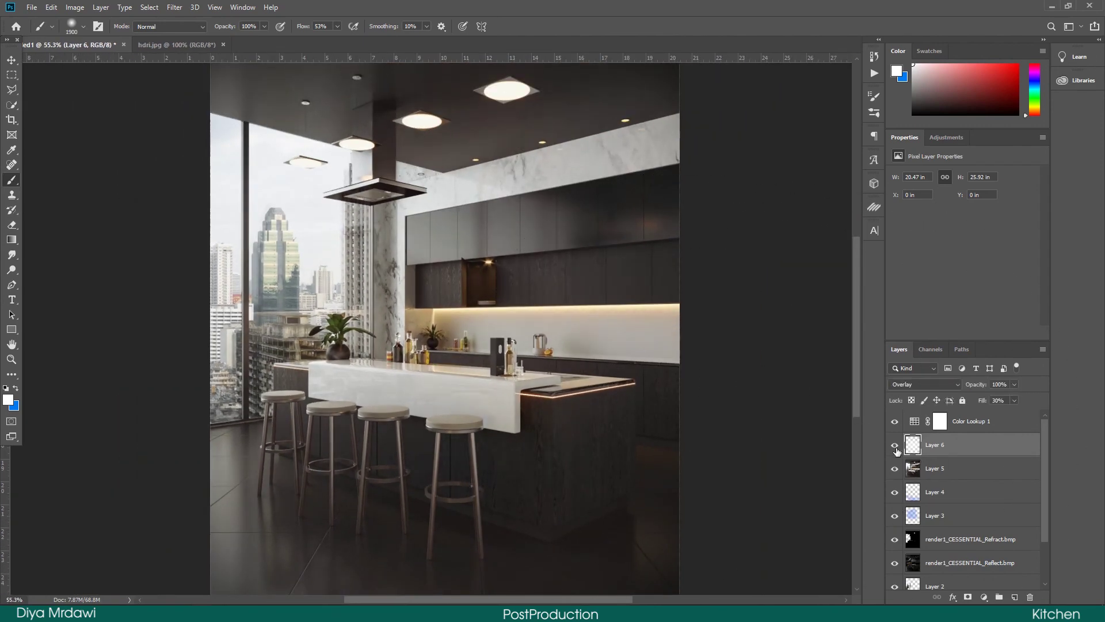
pyautogui.scroll(-2, 599, 334)
pyautogui.scroll(1, 600, 334)
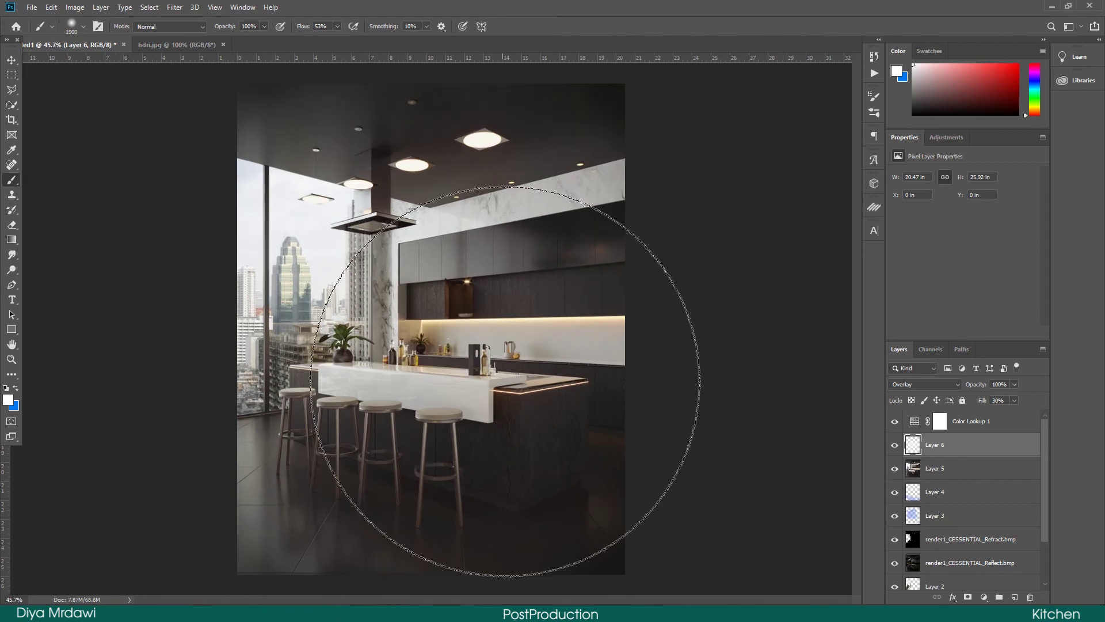
# - Group all the post-production layers above render1.bmp into a single layer group
pyautogui.scroll(-3, 985, 460)
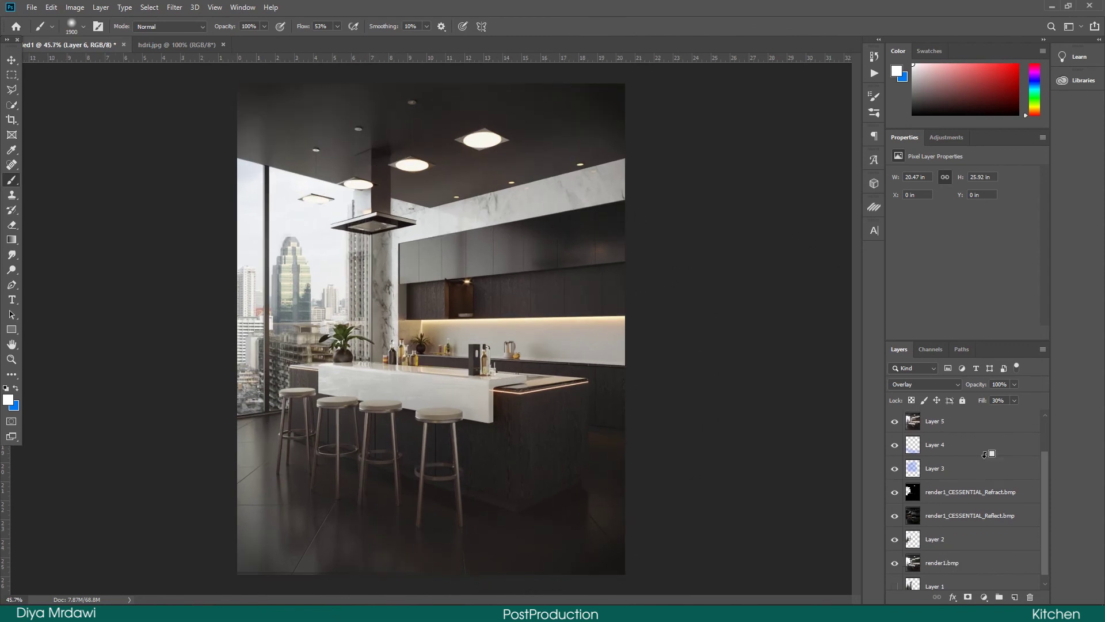
pyautogui.keyDown('shift'); pyautogui.click(973, 537); pyautogui.keyUp('shift')
pyautogui.moveTo(990, 439); pyautogui.dragTo(1002, 599)
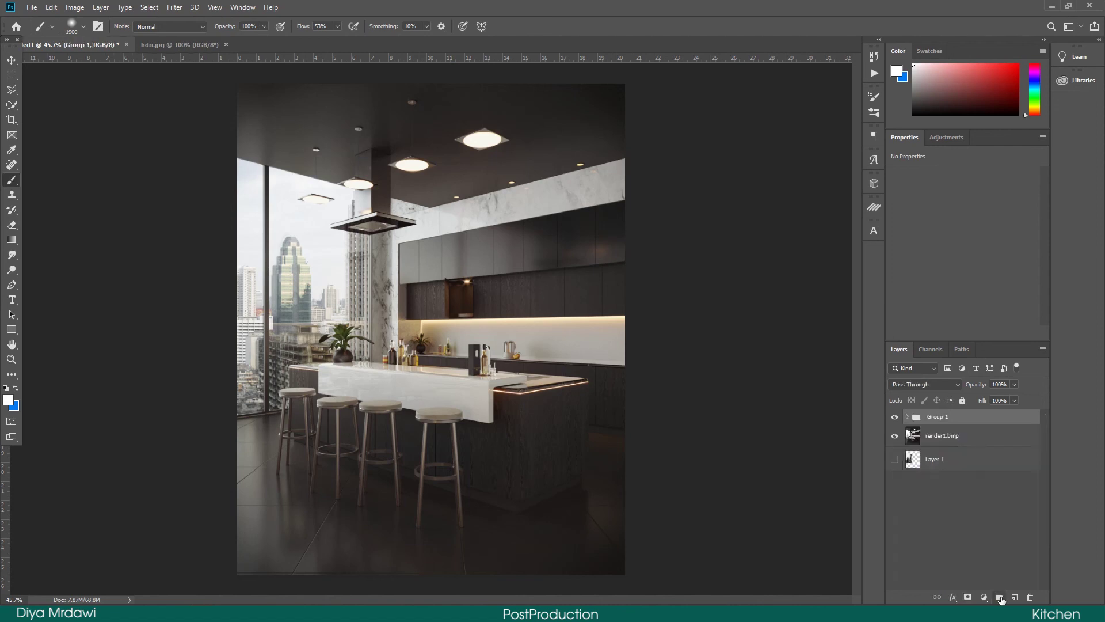
# - Toggle the layer group's visibility to compare the original render with the post-produced image, including close up
pyautogui.click(895, 417)
pyautogui.click(896, 419)
pyautogui.scroll(5, 445, 394)
pyautogui.click(895, 418)
pyautogui.click(895, 418)
pyautogui.scroll(-2, 538, 375)
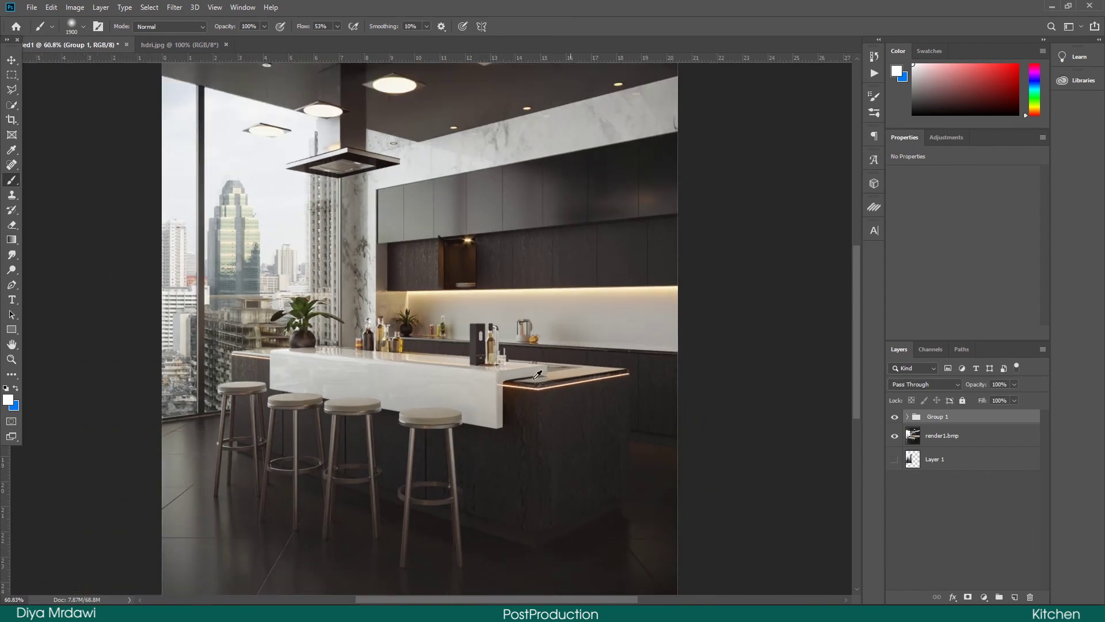
pyautogui.scroll(-2, 537, 376)
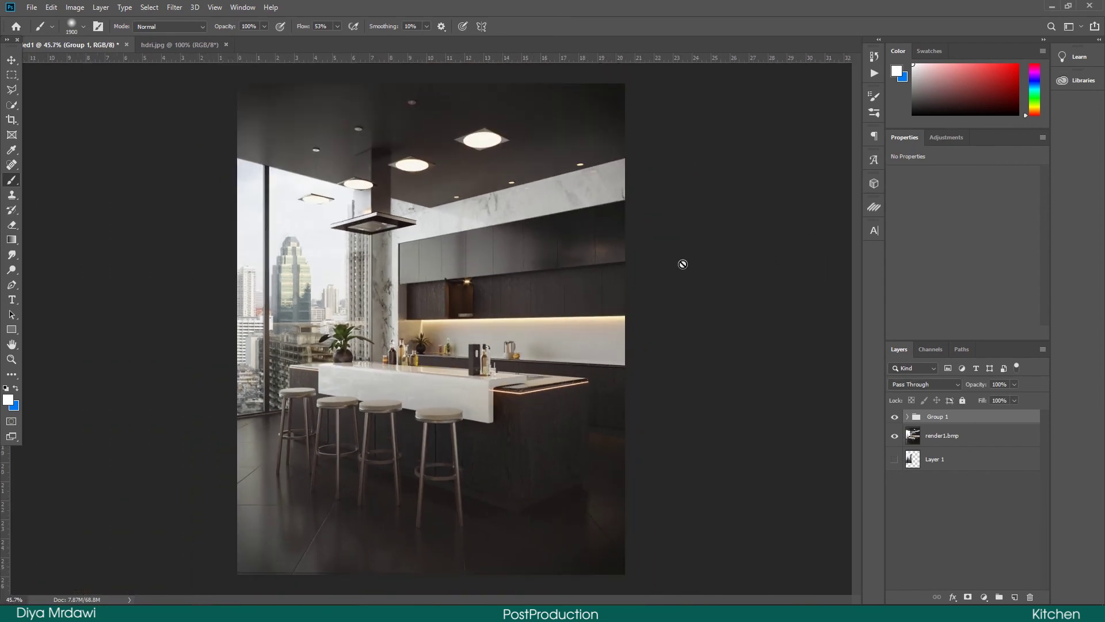